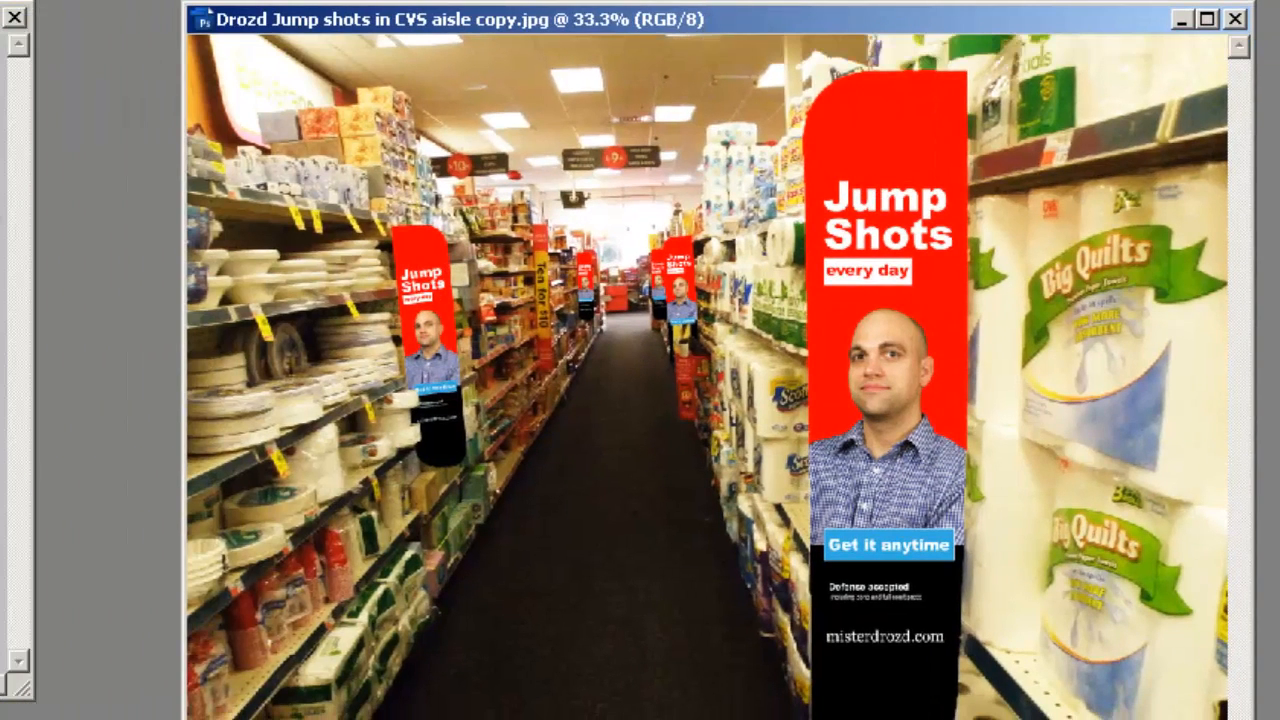
- Move the blank banner window beside the aisle photo and enlarge it
drag(0, 17, 36, 0)
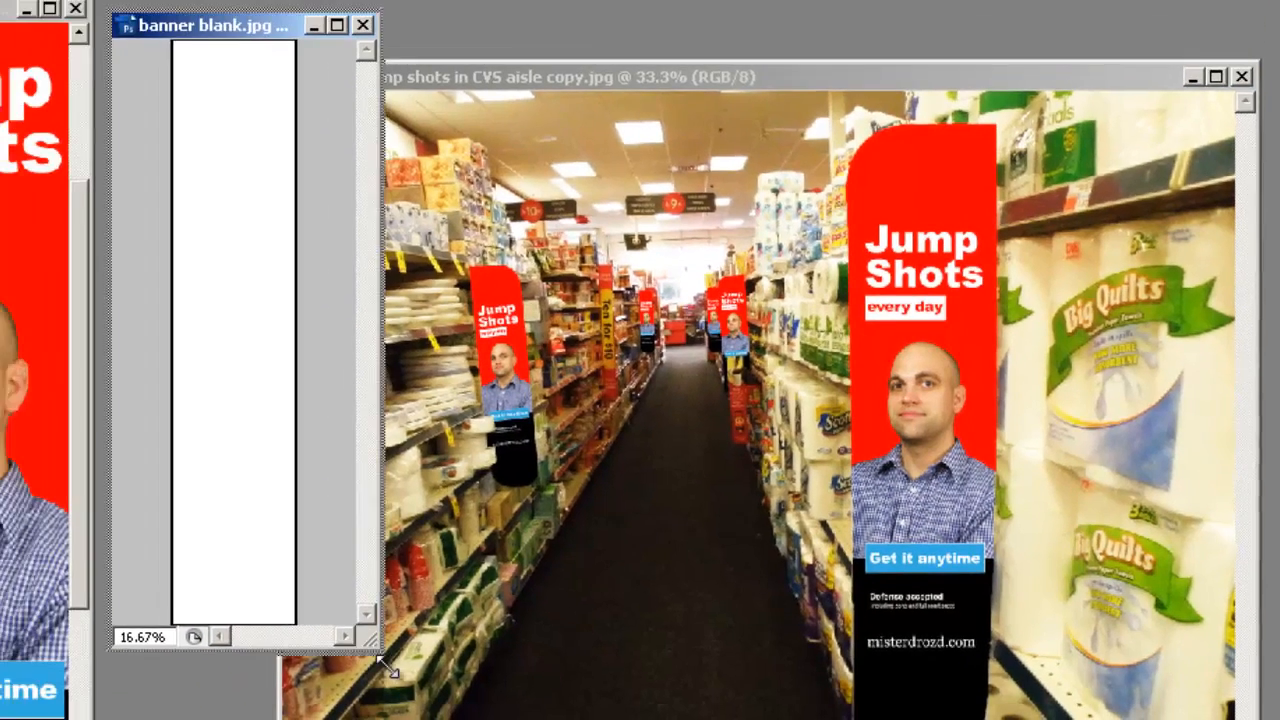
drag(287, 638, 346, 719)
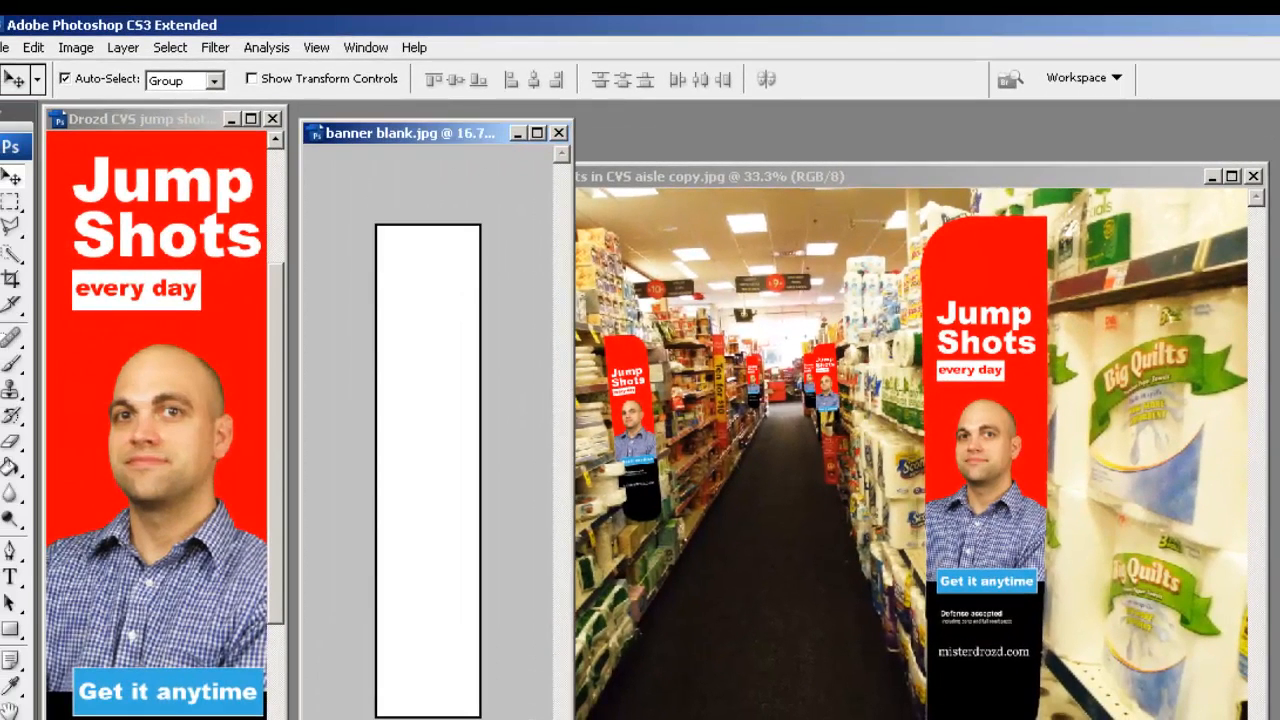
- Zoom out the Jump Shots banner and bring the Flu Shots poster forward, shifted right
click(142, 119)
scroll(156, 420, down, 6)
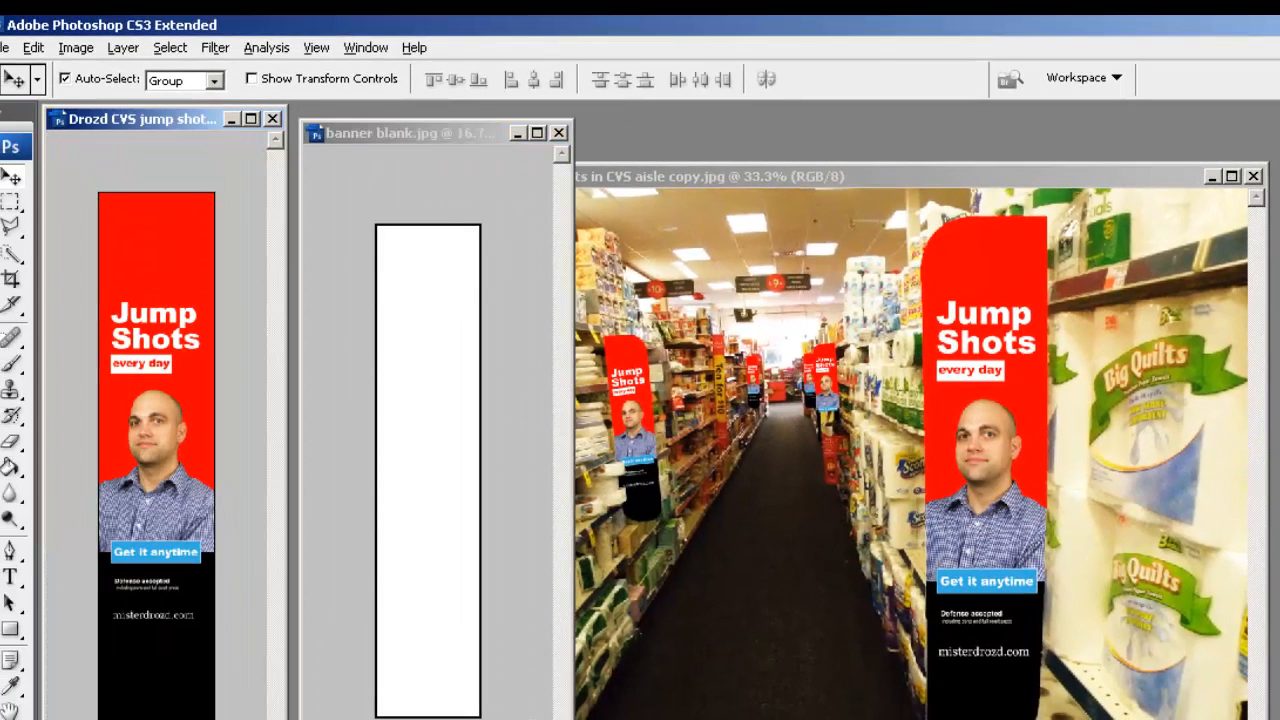
scroll(156, 440, up, 1)
click(900, 716)
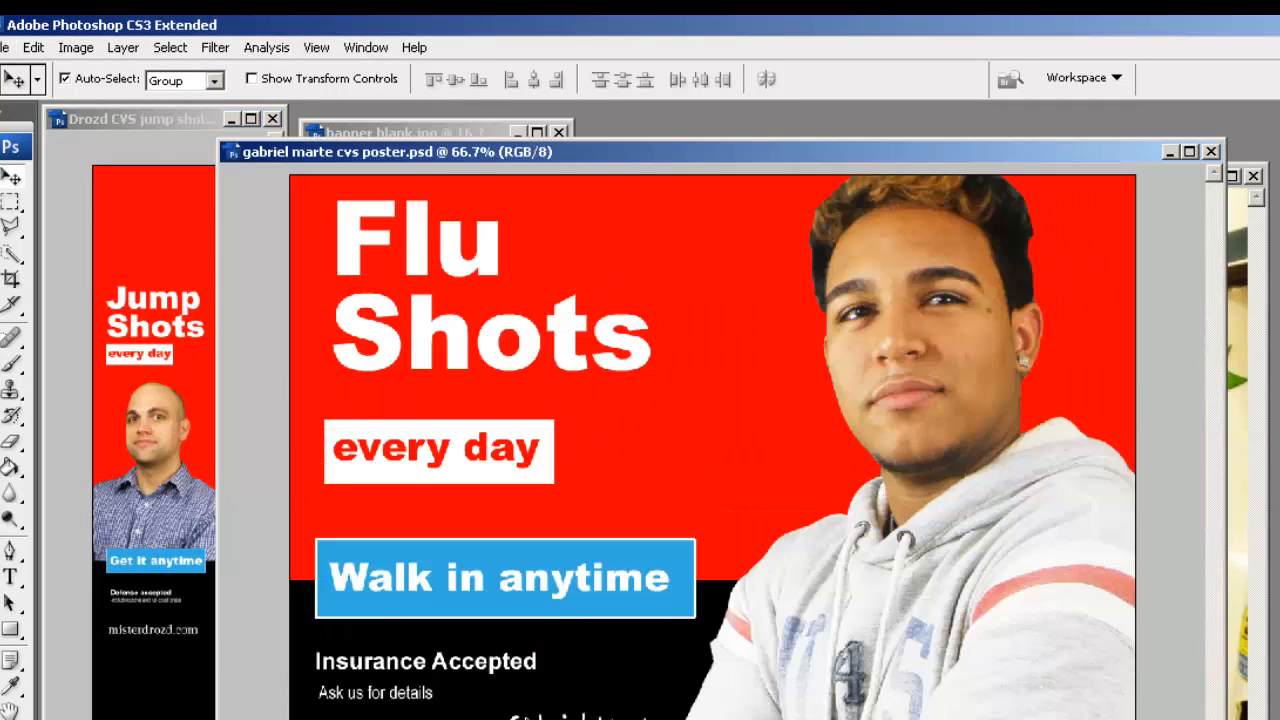
drag(771, 156, 1083, 157)
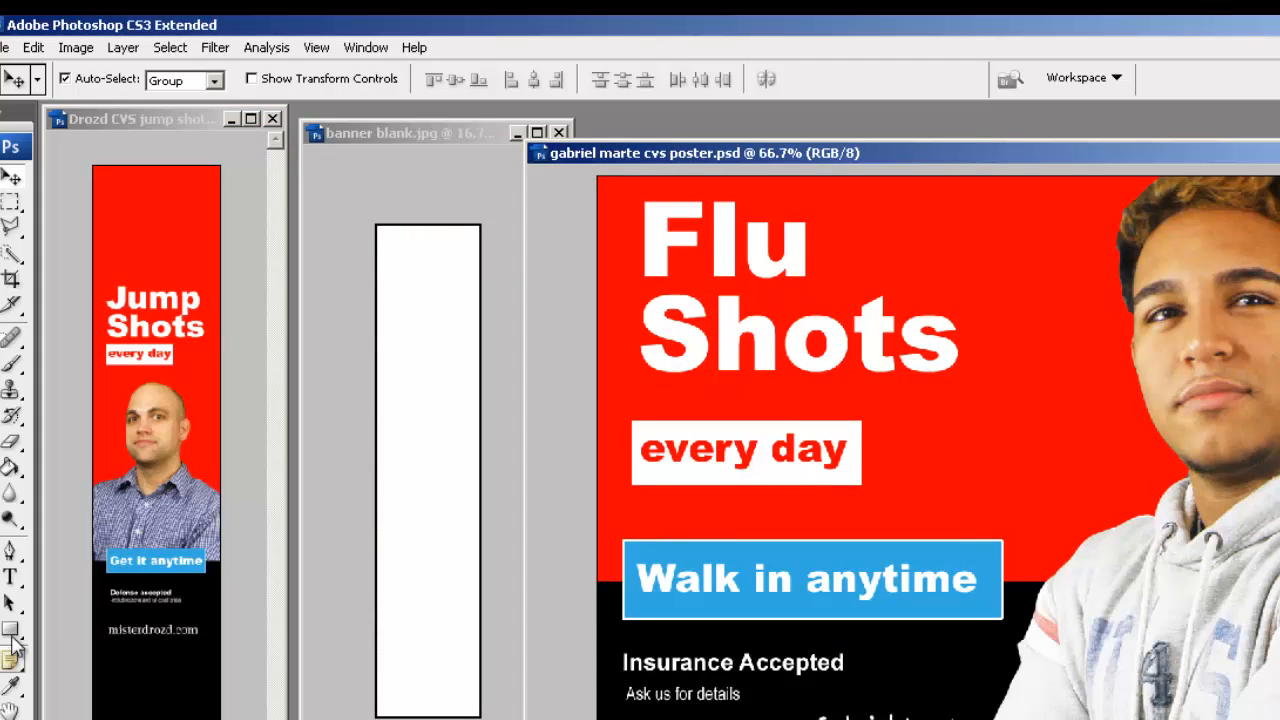
- Fill the banner's Layer 1 with the poster's sampled red and add an empty Layer 2 above
click(11, 688)
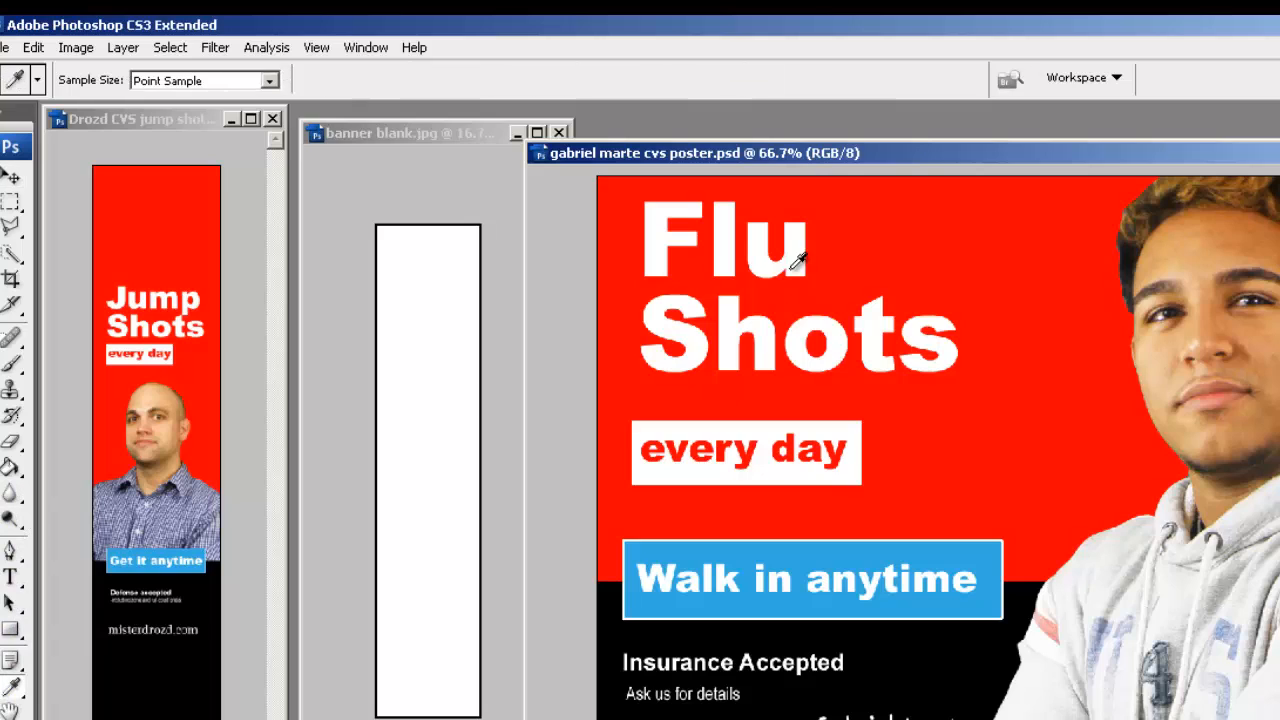
click(10, 467)
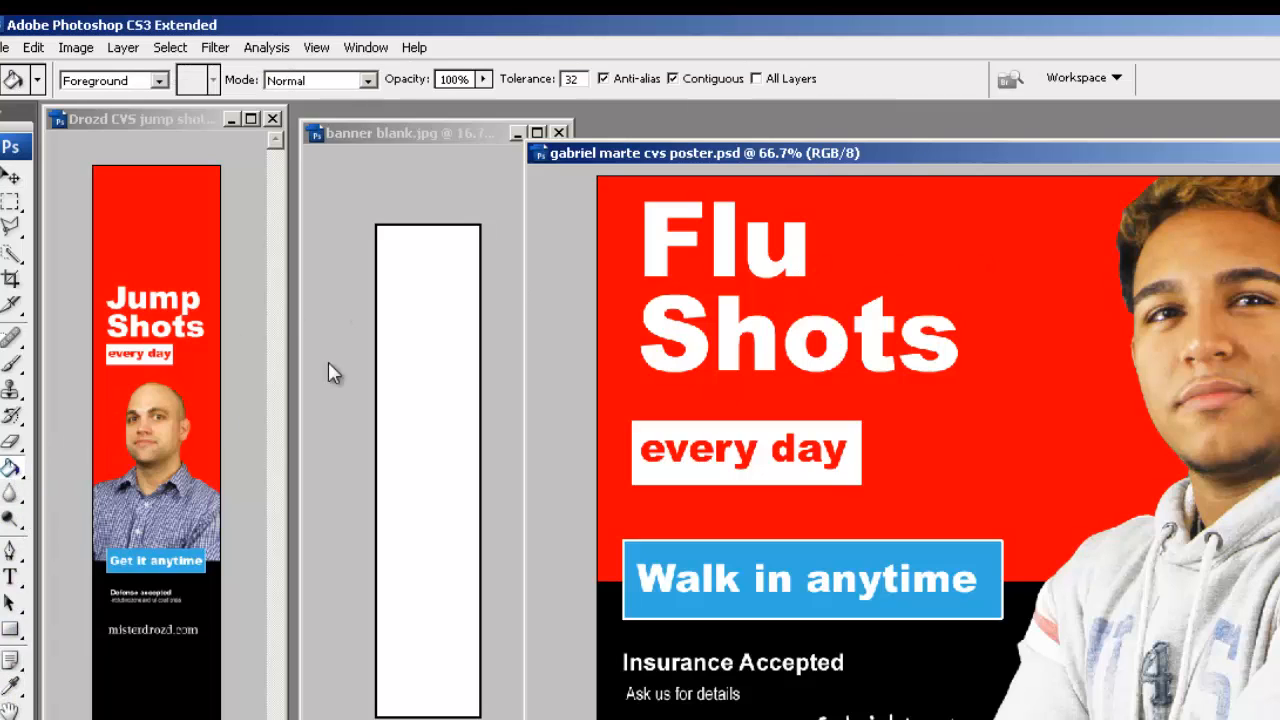
click(438, 328)
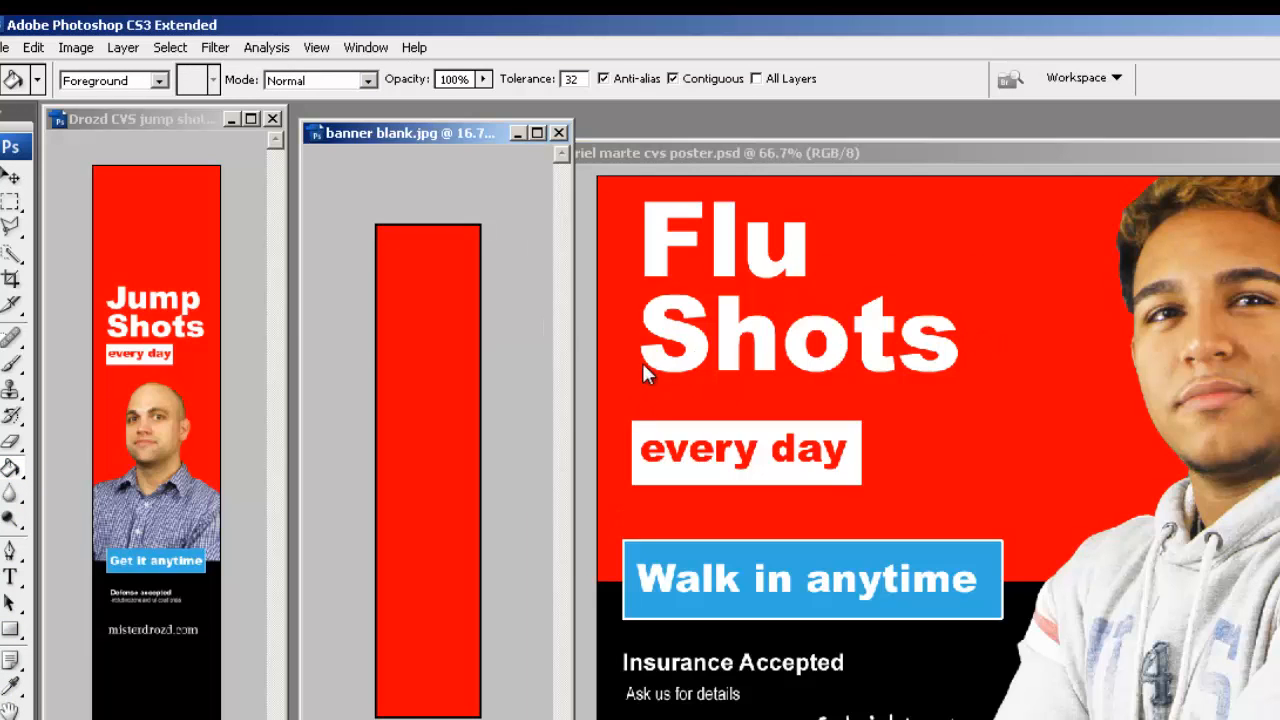
key(ctrl+z)
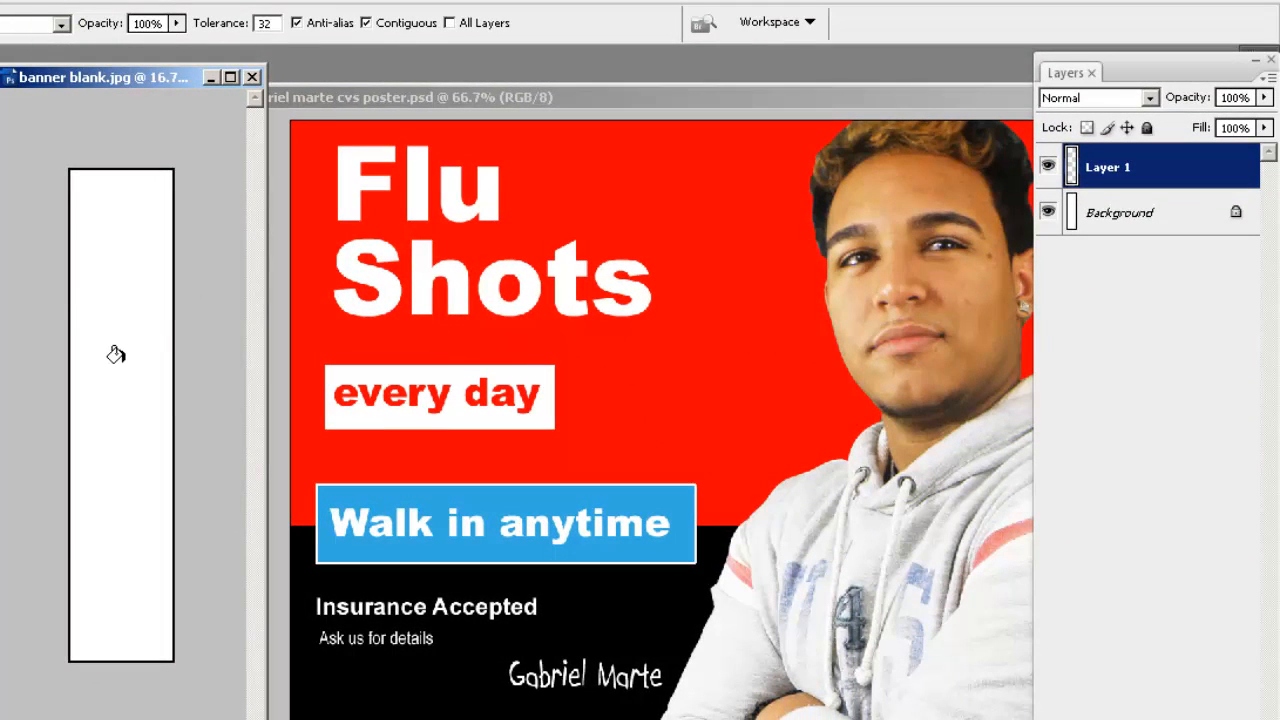
click(116, 355)
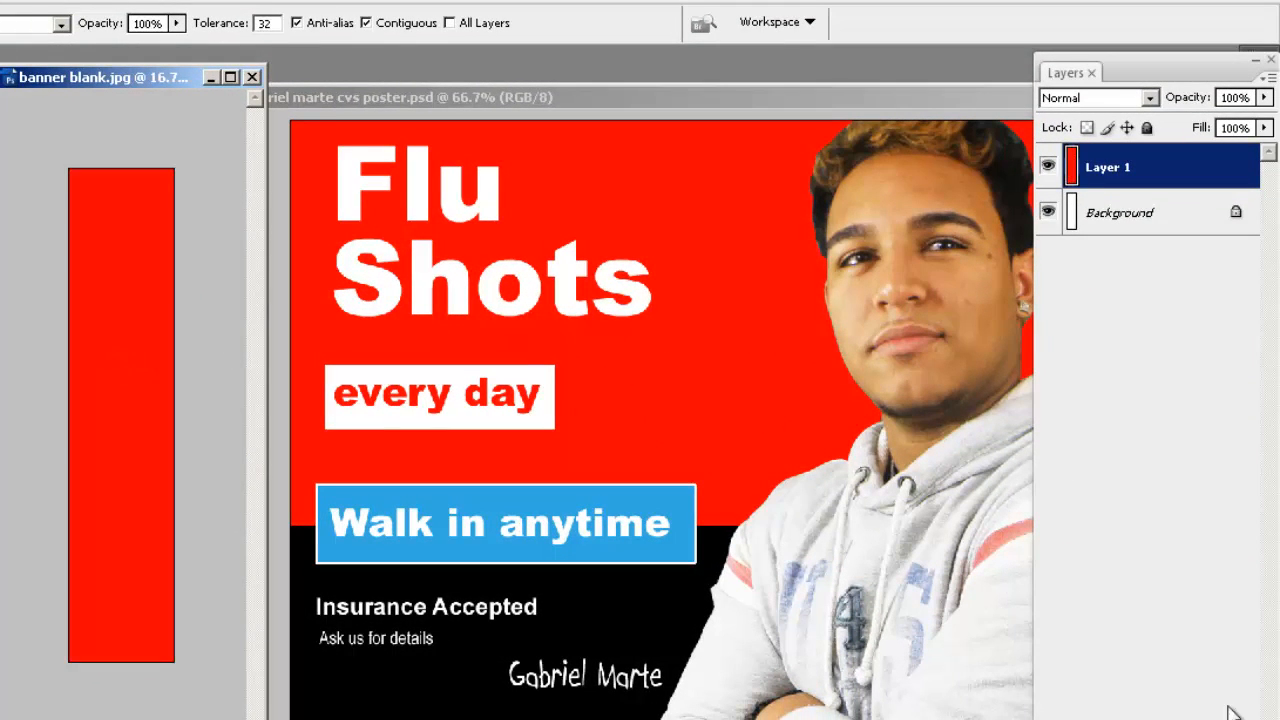
key(ctrl+alt+shift+n)
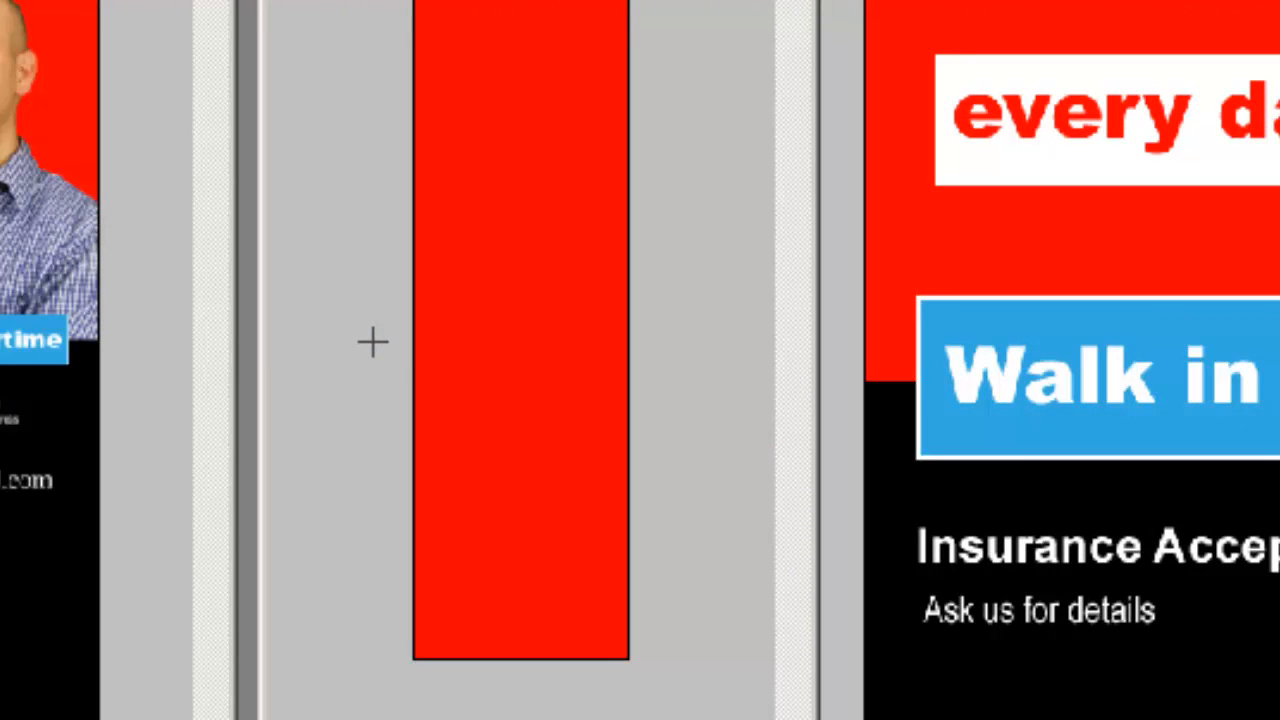
- Select the banner's bottom third and fill it with black on Layer 2
drag(371, 340, 712, 631)
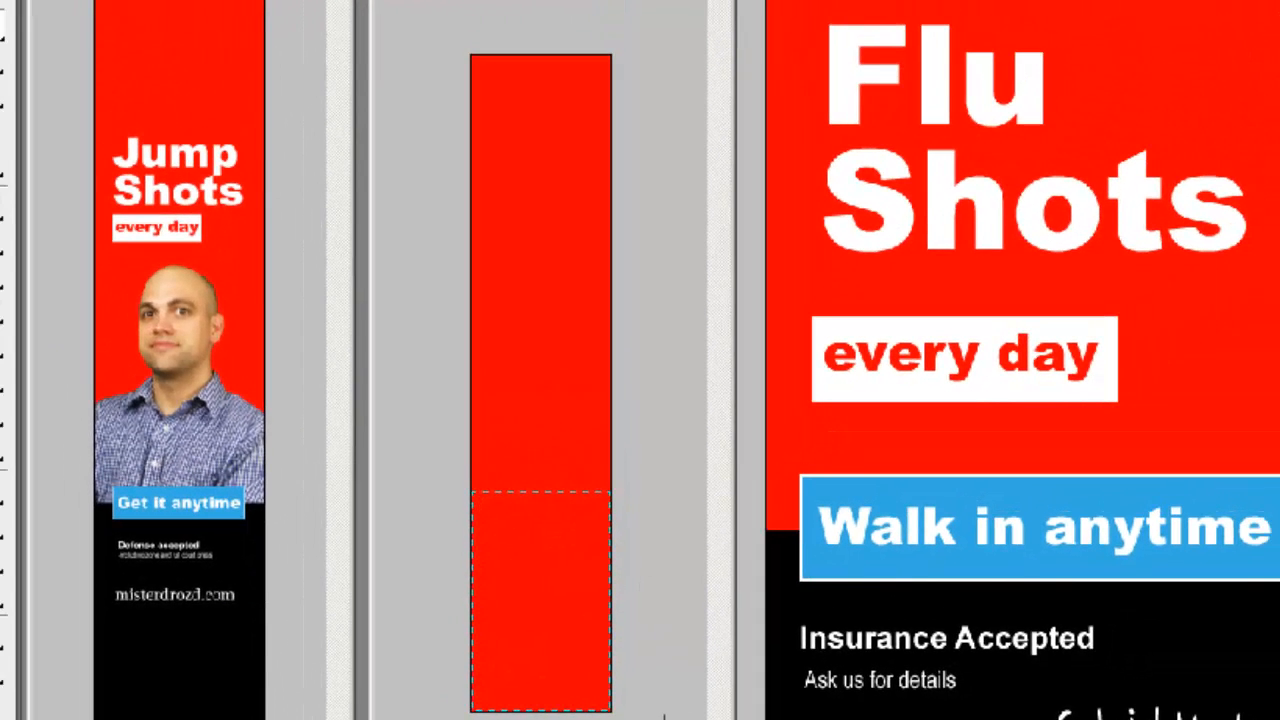
drag(660, 719, 660, 717)
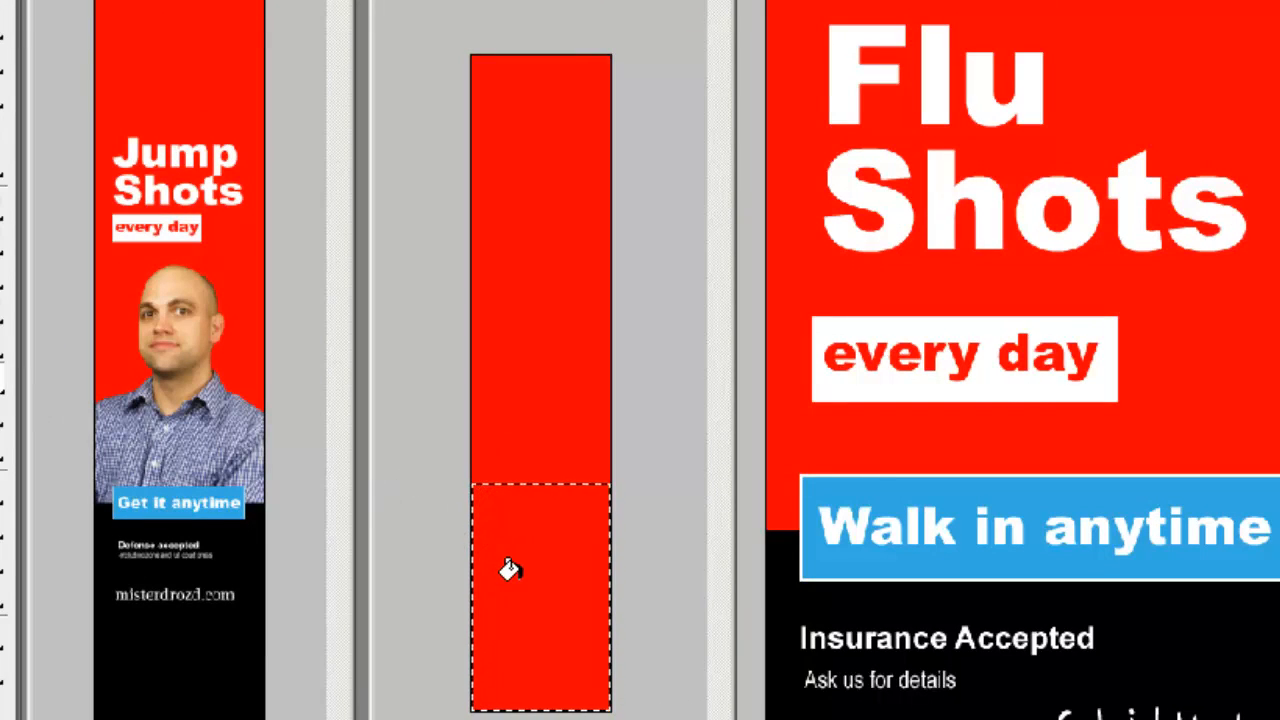
click(509, 569)
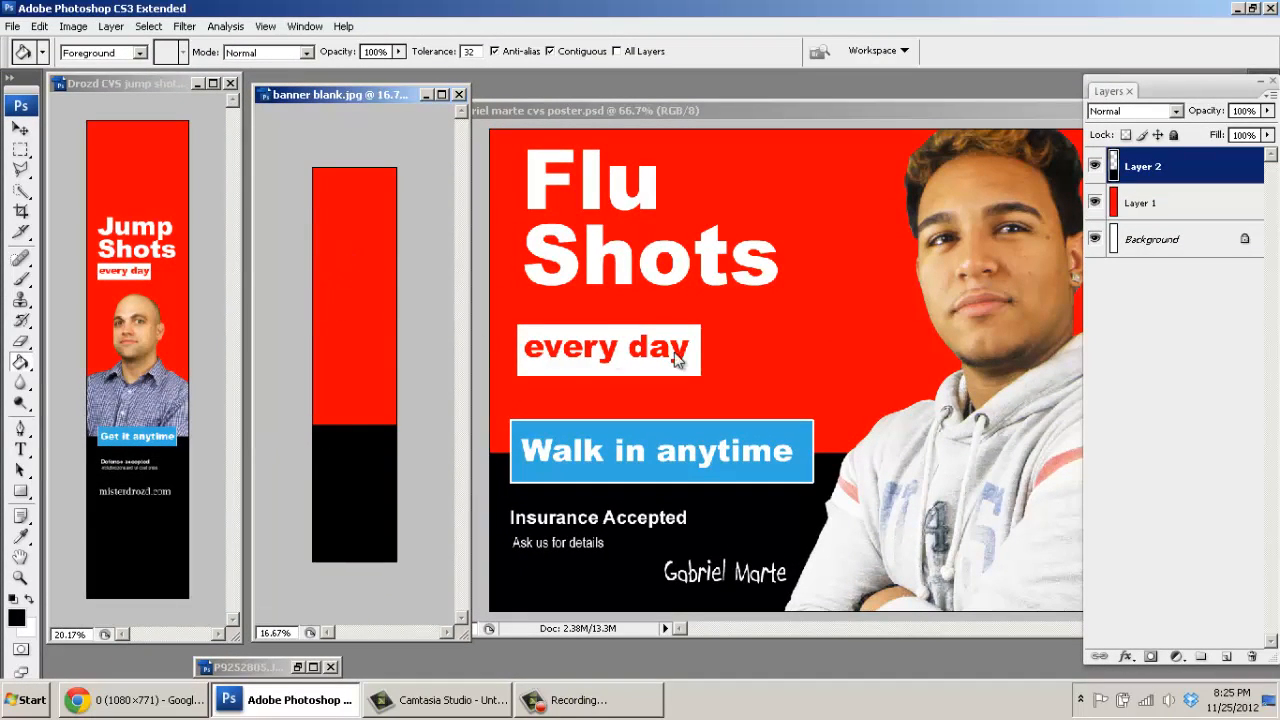
- Drag the man's cutout from the poster into the banner as Layer 3, beneath the black band layer
click(965, 152)
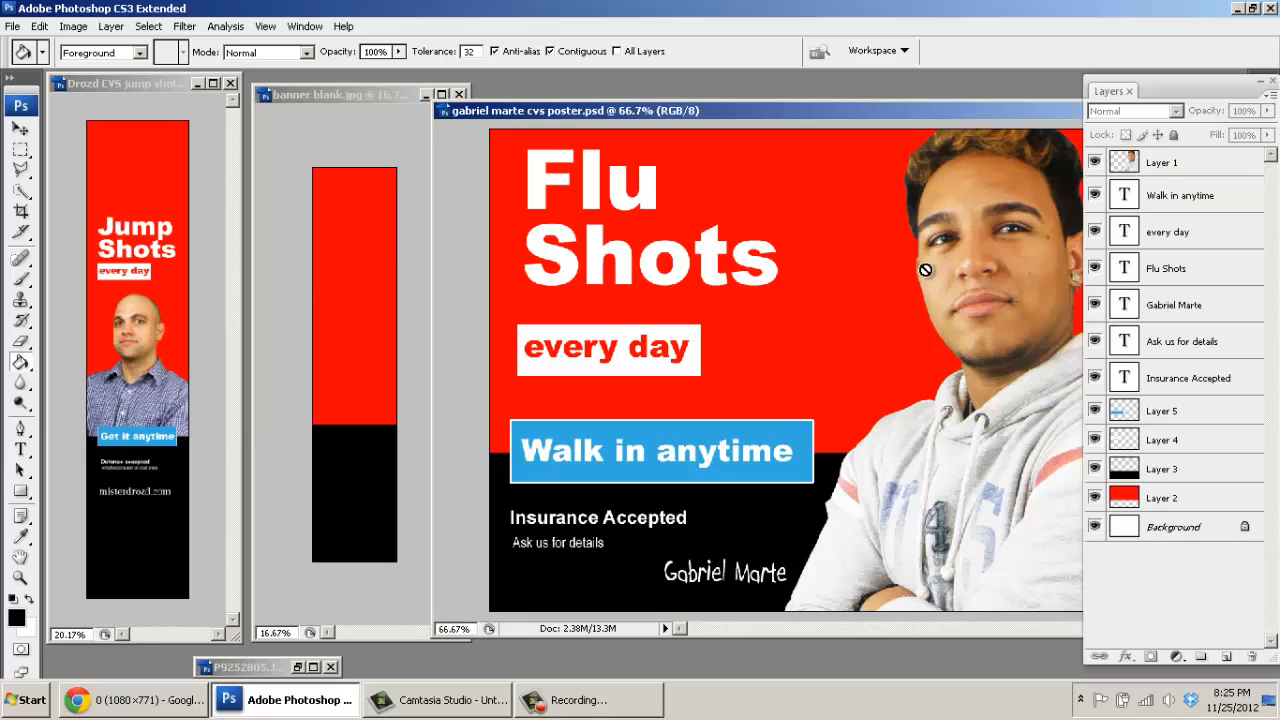
key(v)
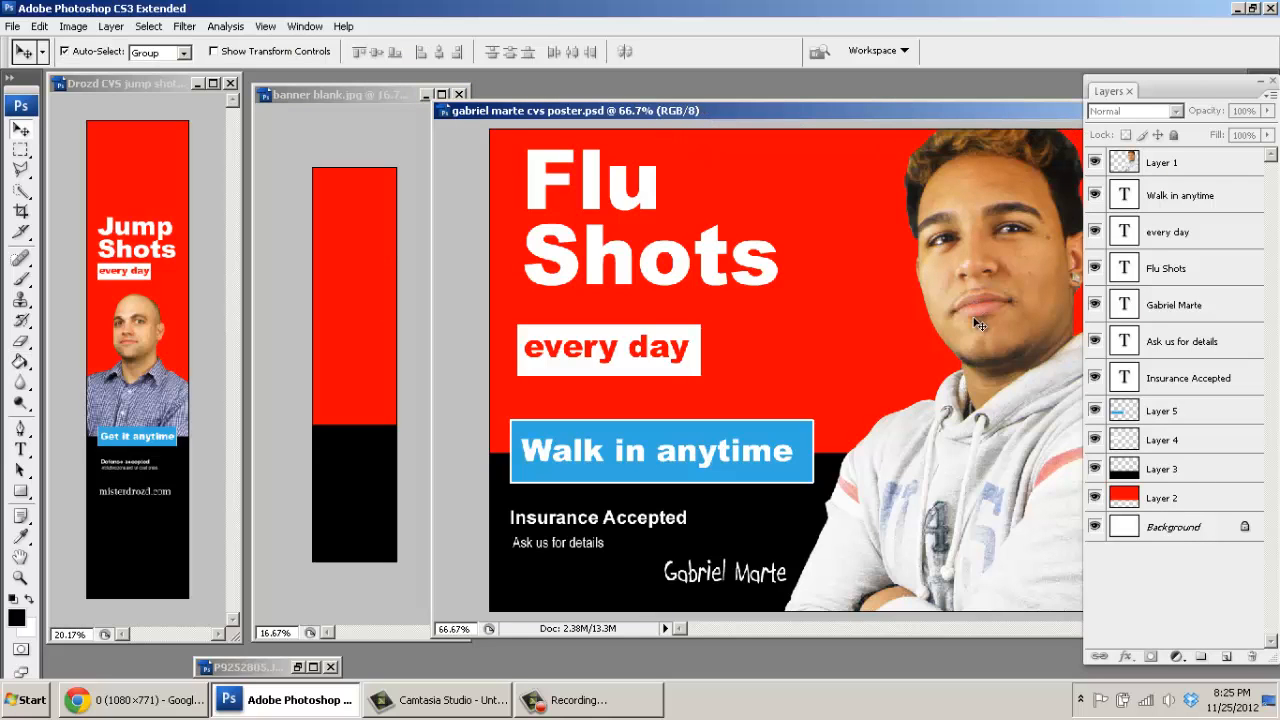
drag(985, 450, 346, 422)
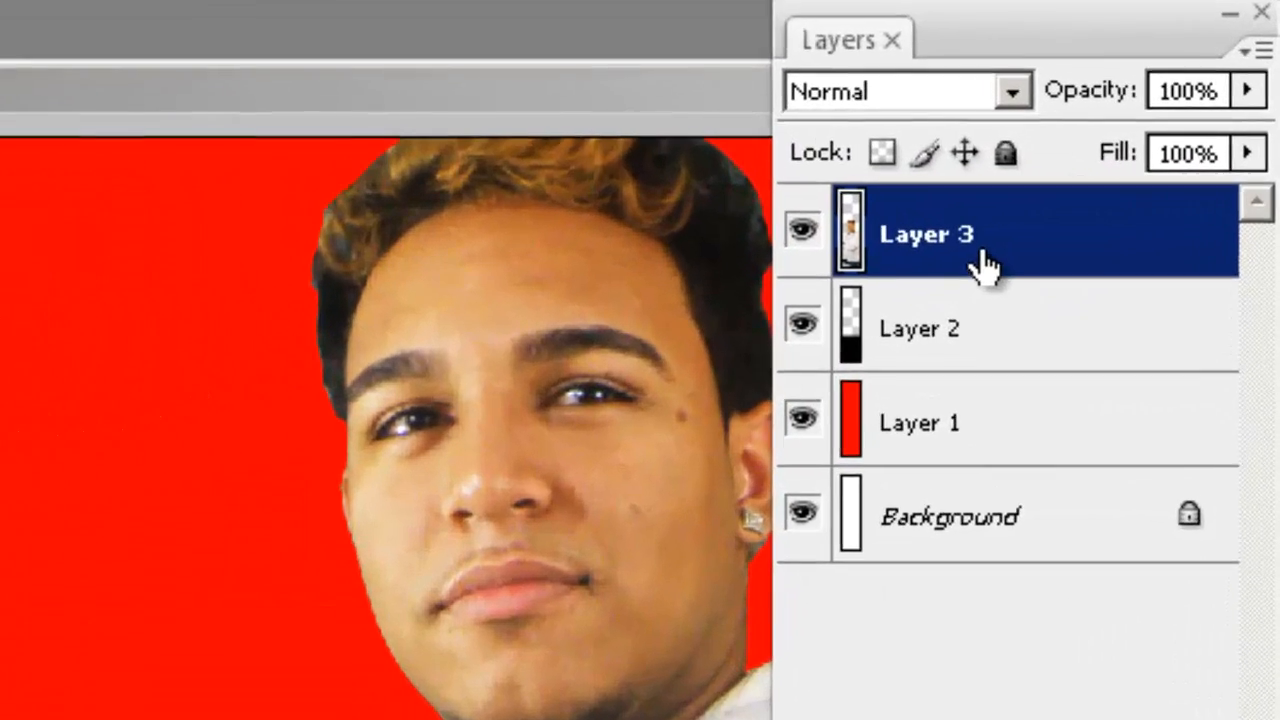
drag(1164, 177, 1168, 210)
drag(915, 408, 920, 457)
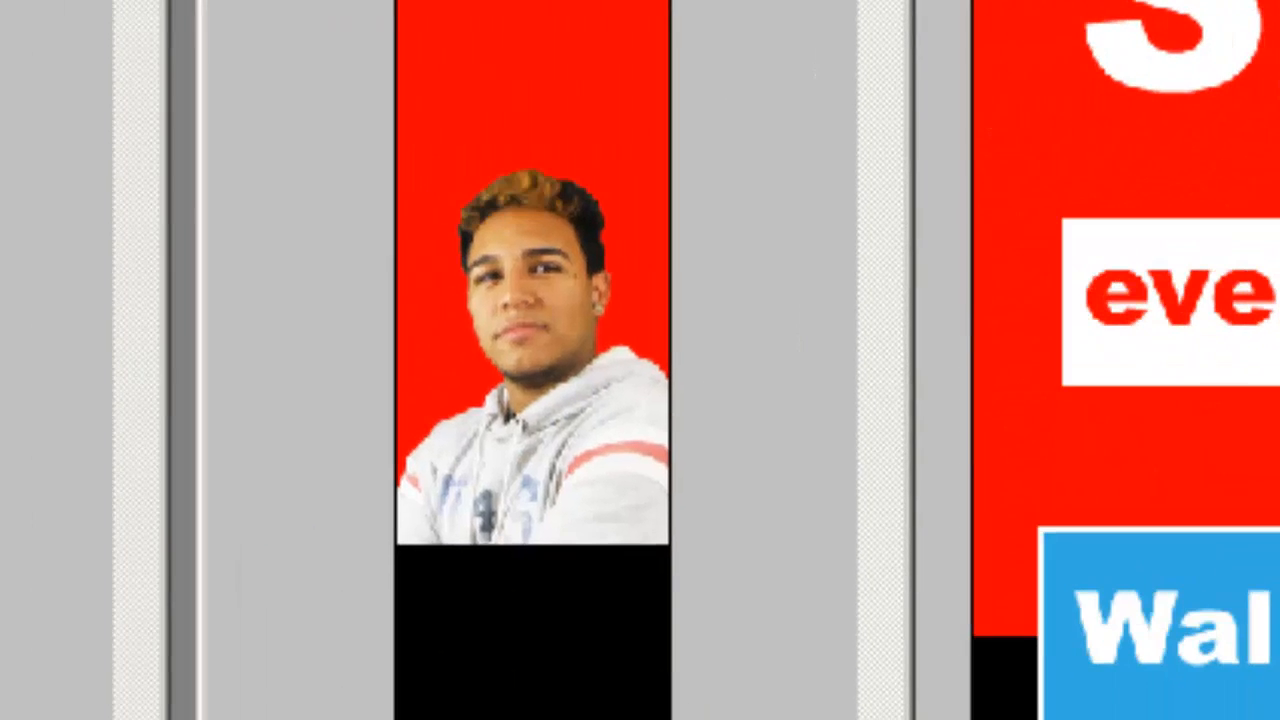
drag(571, 429, 565, 393)
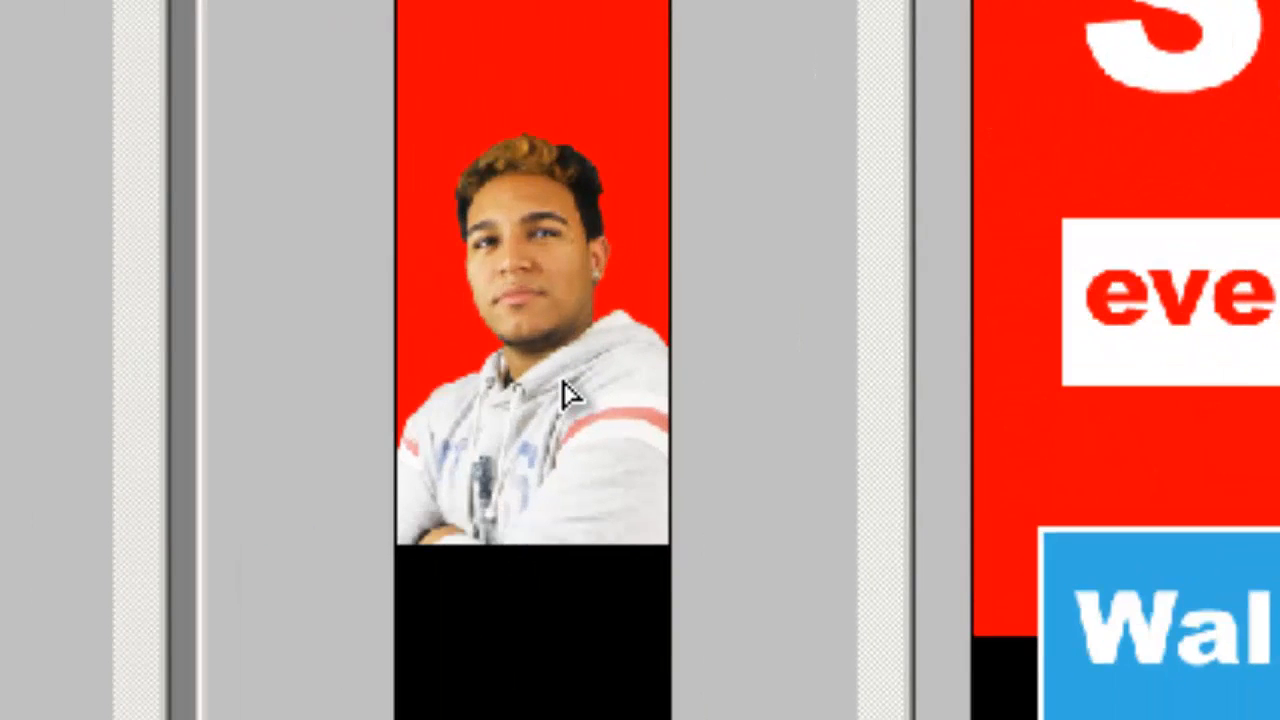
key(ctrl+z)
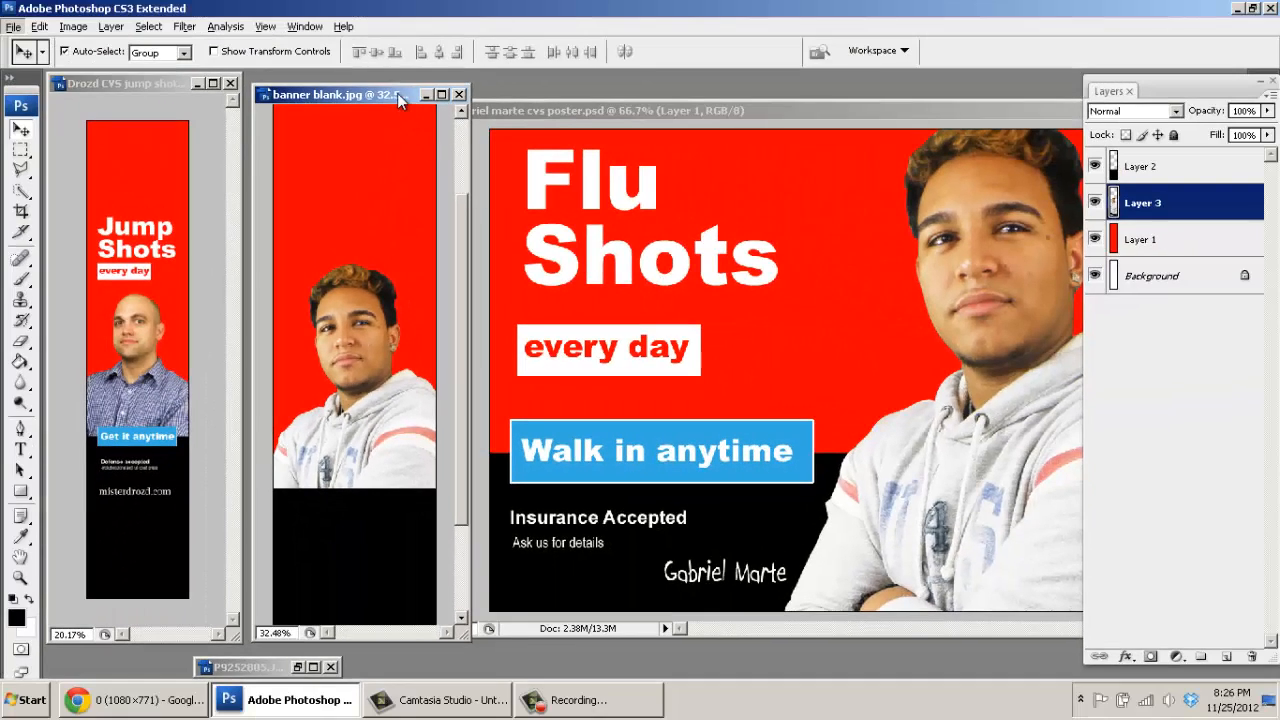
click(536, 110)
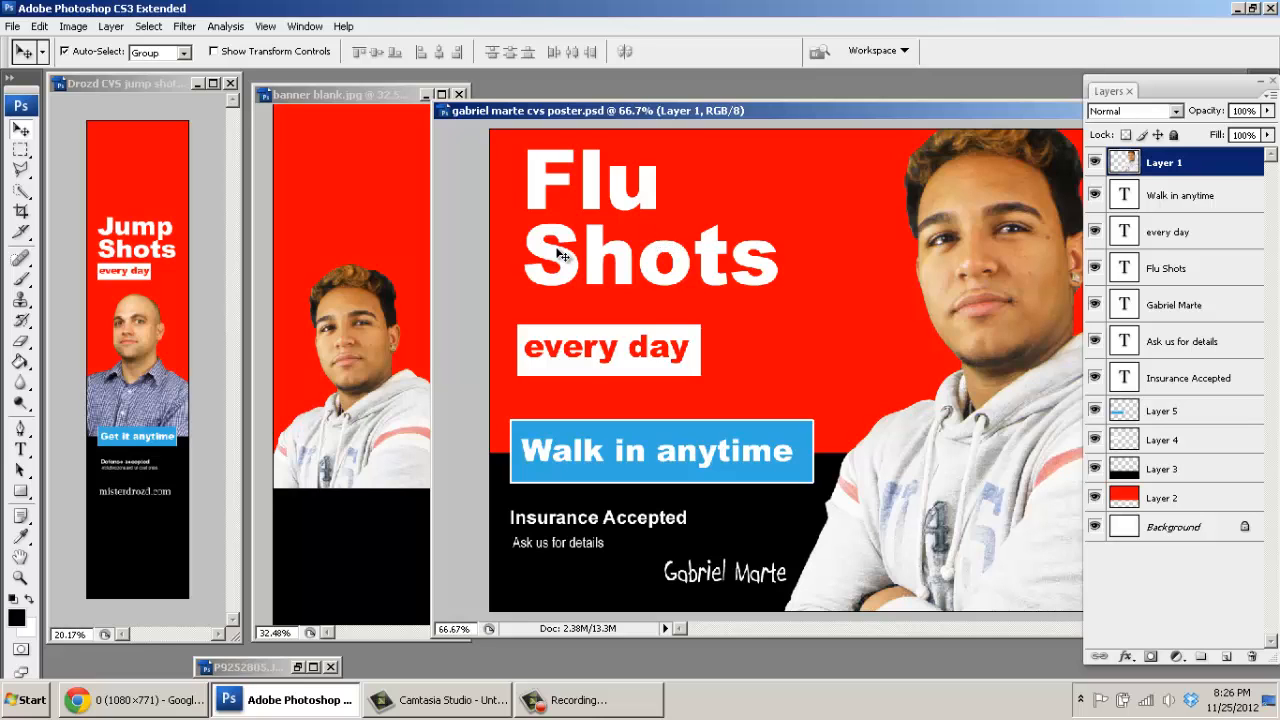
- Copy the Flu Shots heading, every day text and its white box (Layer 4) into the banner
drag(550, 222, 350, 196)
drag(548, 374, 366, 316)
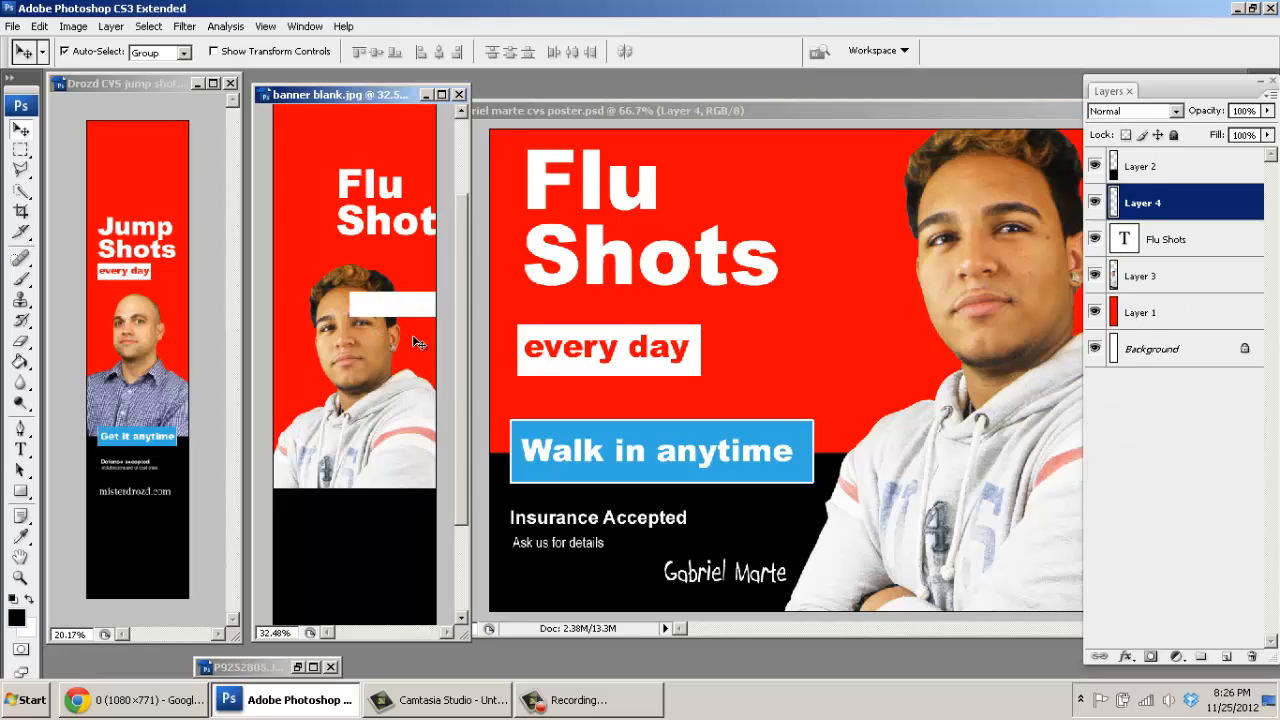
key(ctrl+alt+z)
key(ctrl+alt+z)
click(585, 112)
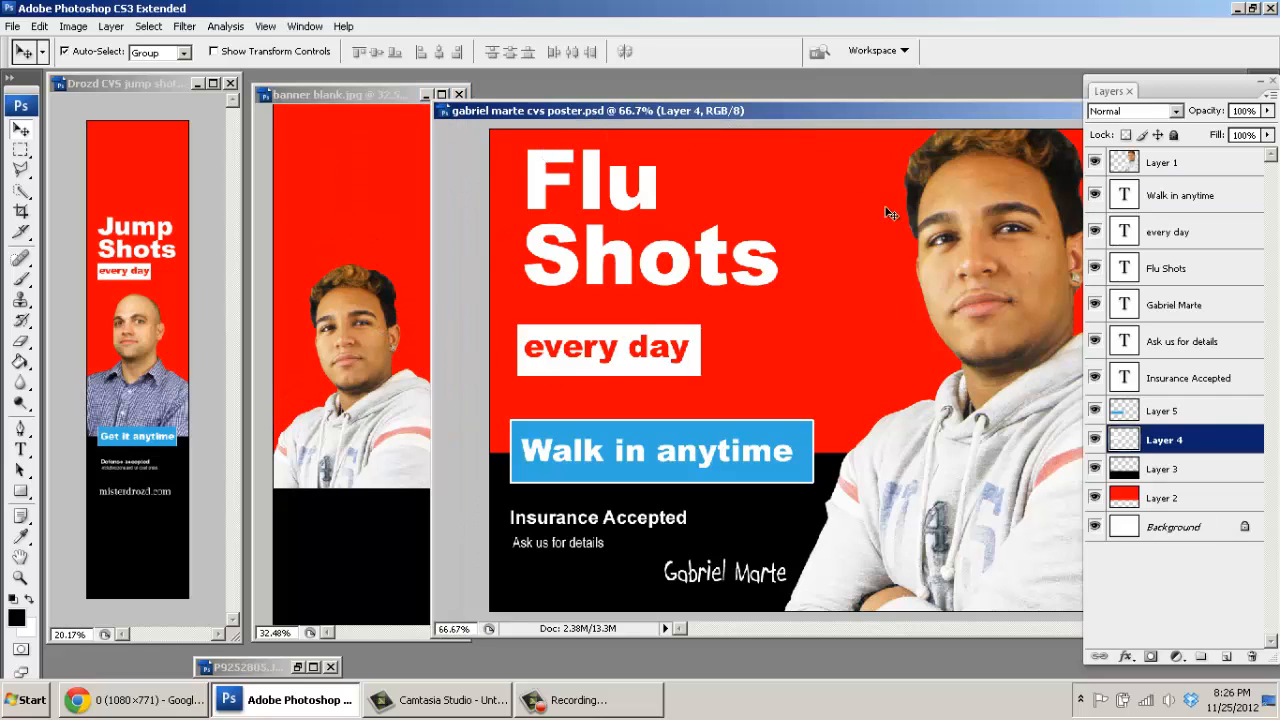
click(623, 206)
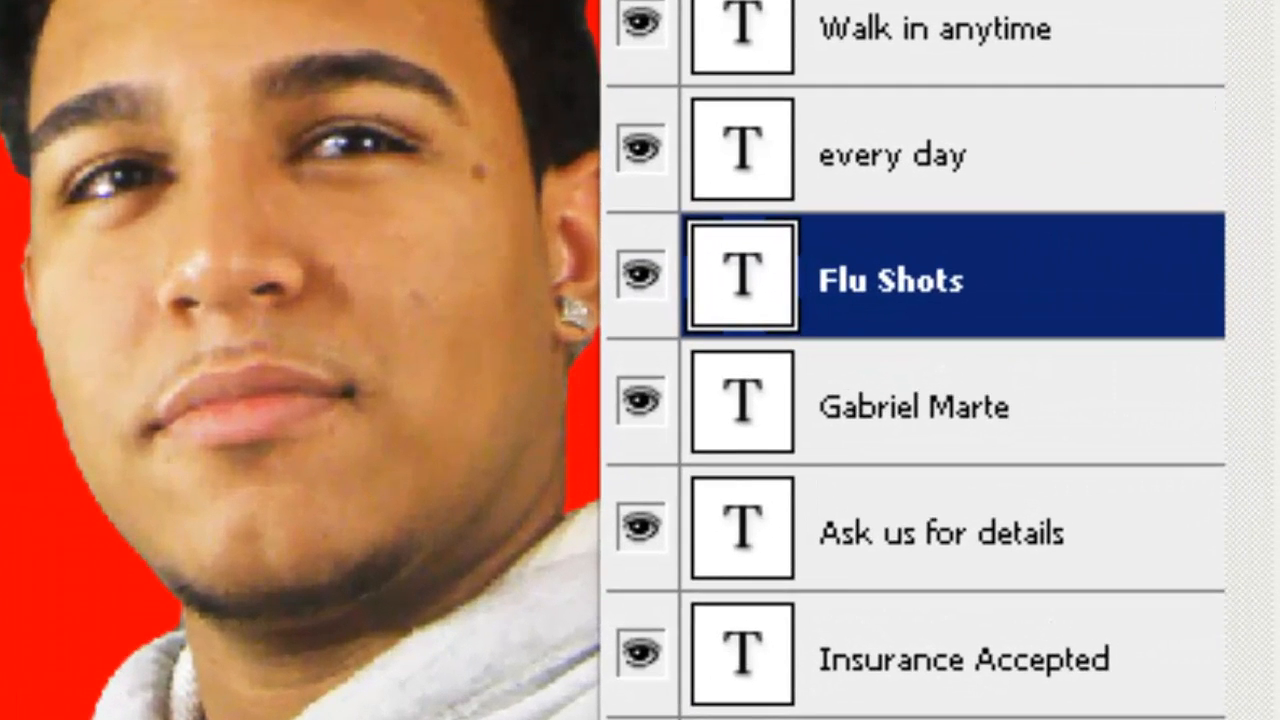
key(alt+bracketright)
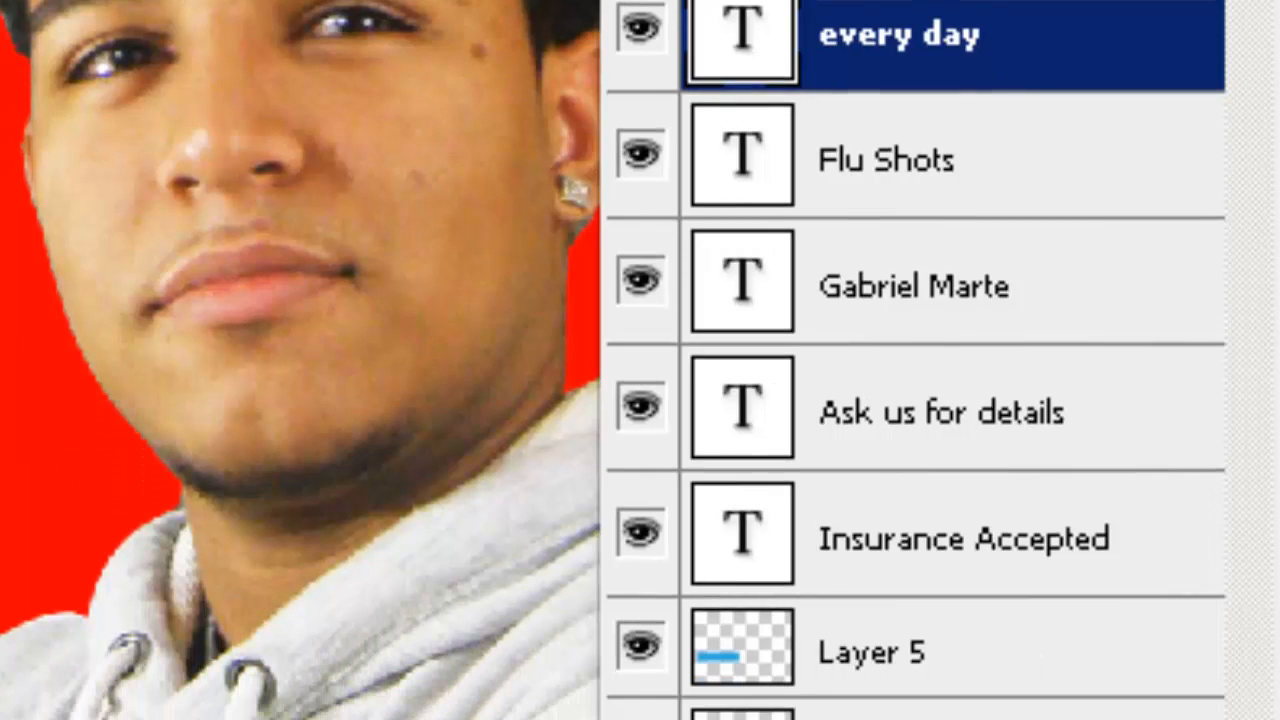
click(880, 632)
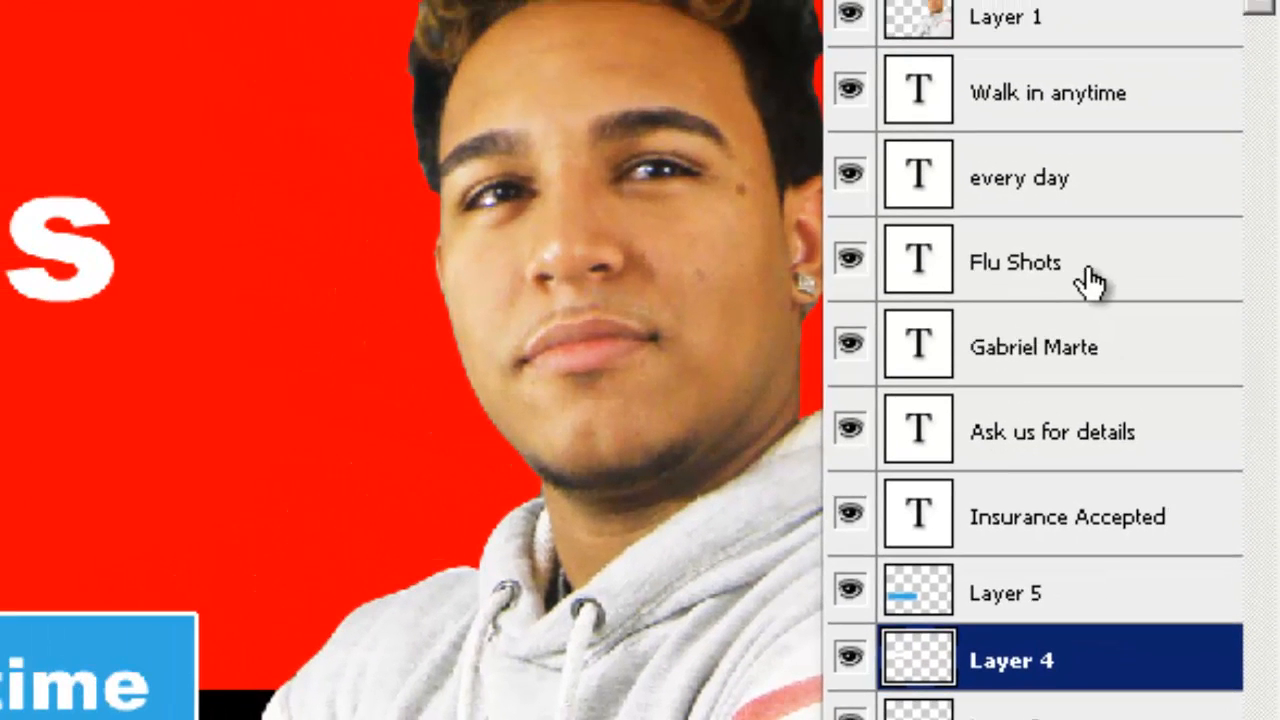
ctrl+click(1088, 280)
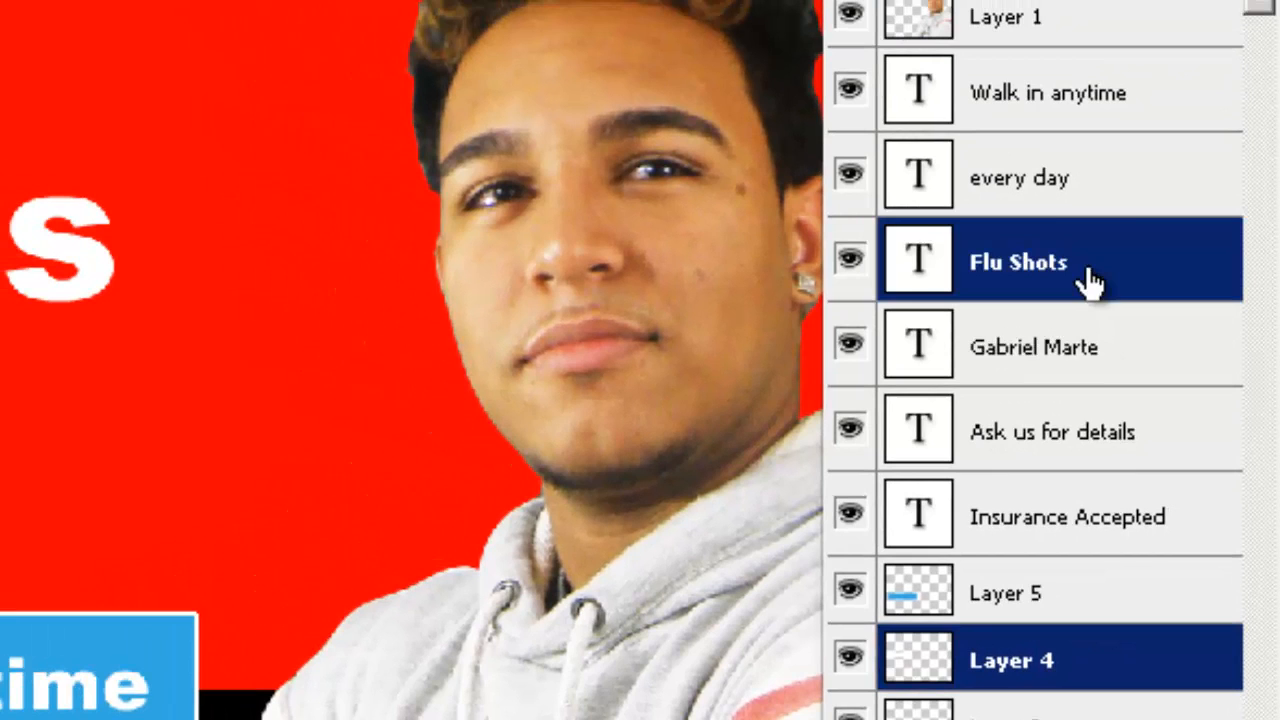
ctrl+click(1057, 200)
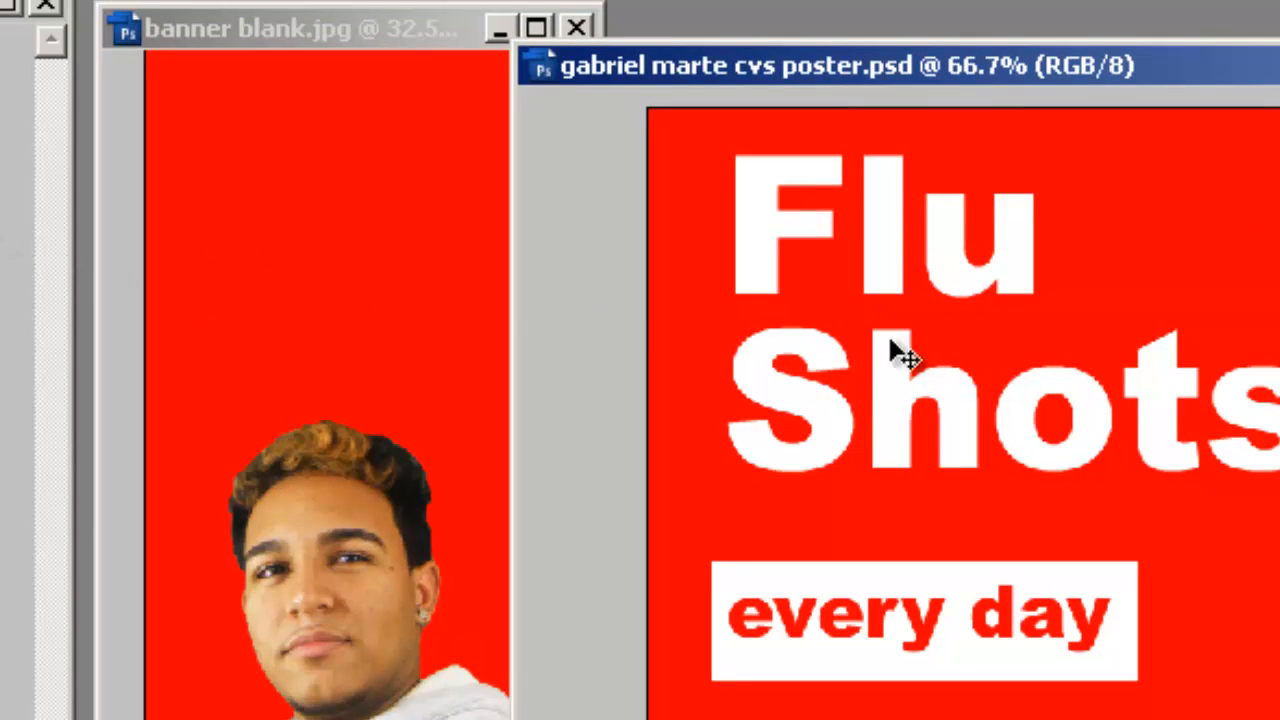
drag(912, 392, 296, 260)
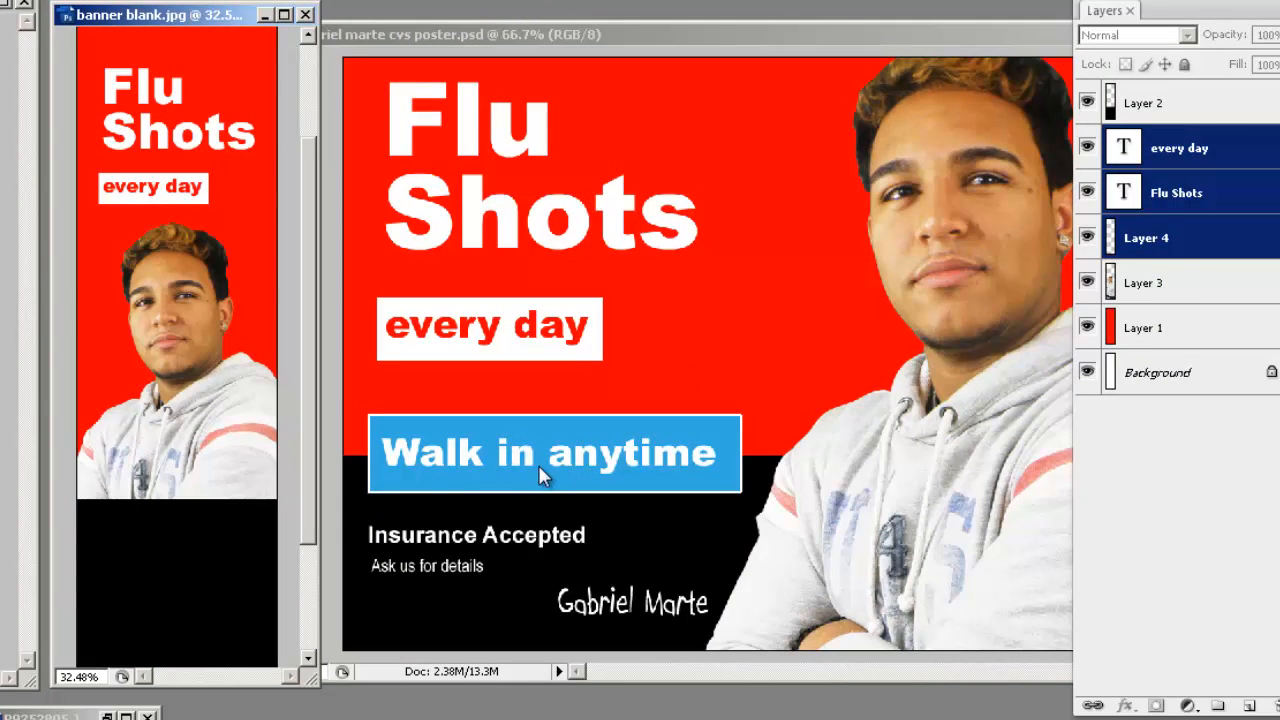
- Copy the Walk in anytime text layer from the poster into the banner, without its blue box
click(552, 479)
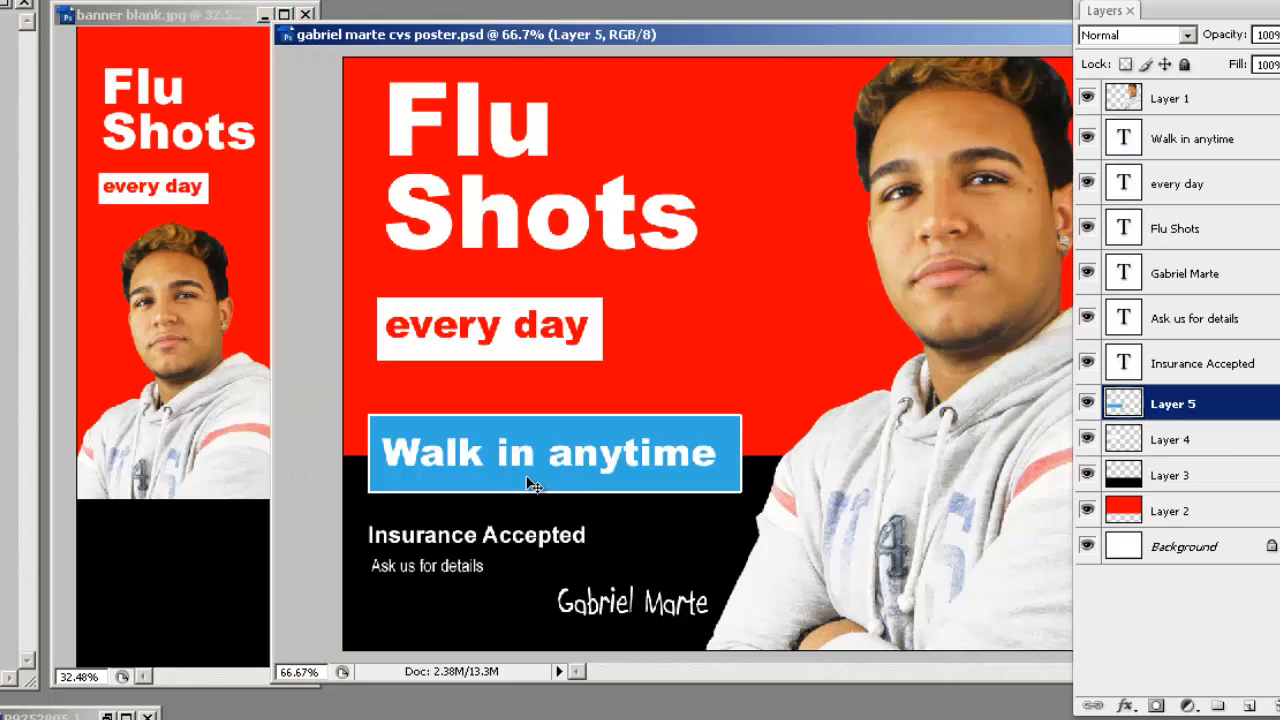
click(561, 467)
click(584, 488)
drag(480, 470, 153, 489)
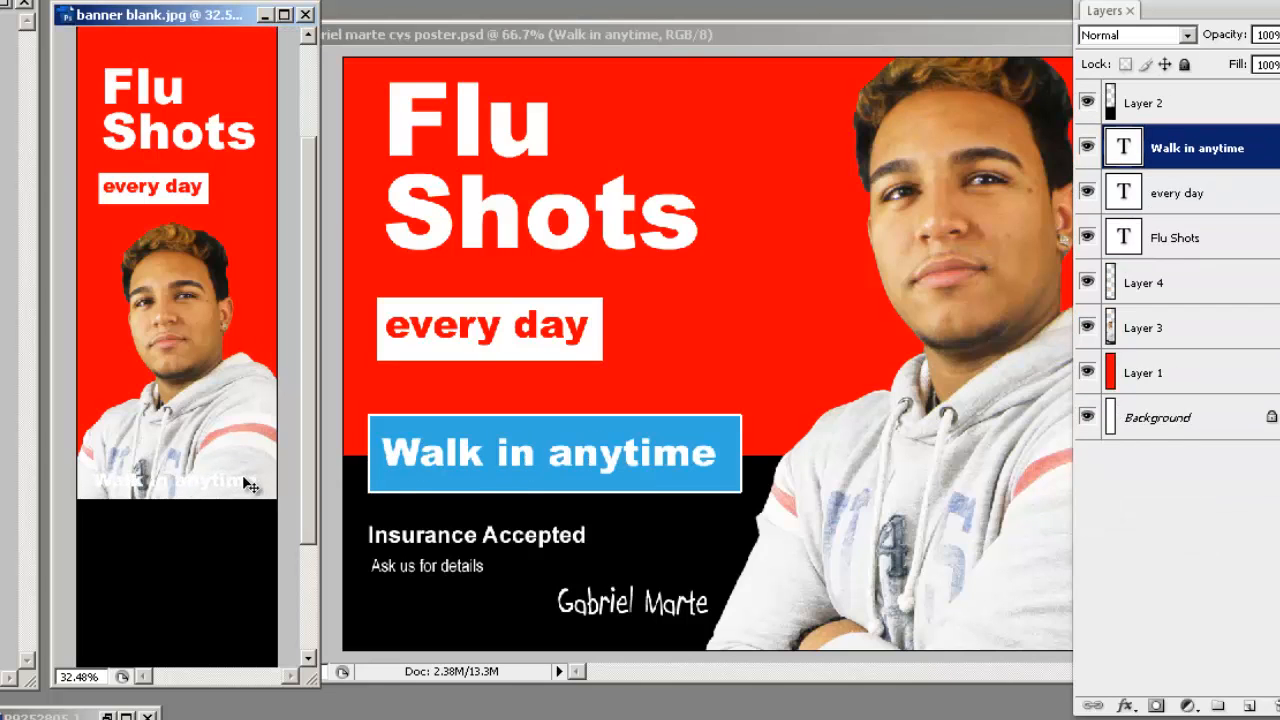
- Break Walk in anytime onto two lines after 'in' and move its layer to the top
scroll(187, 482, up, 6)
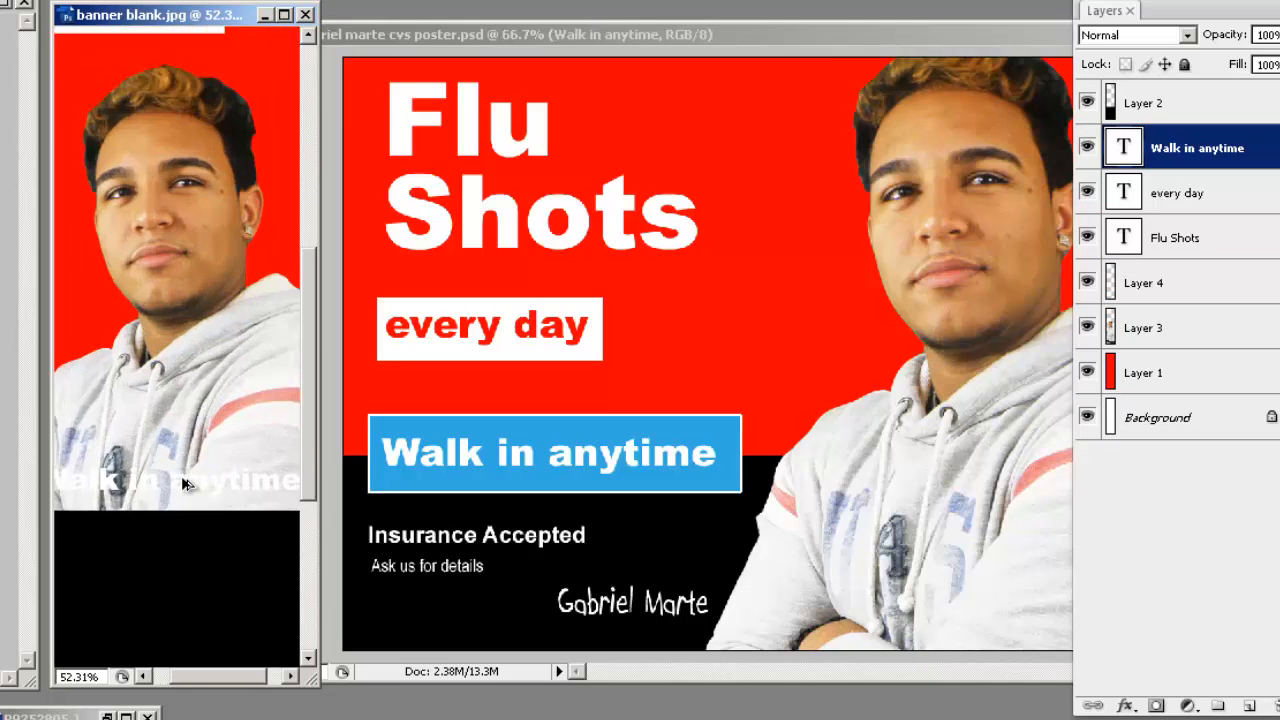
key(f)
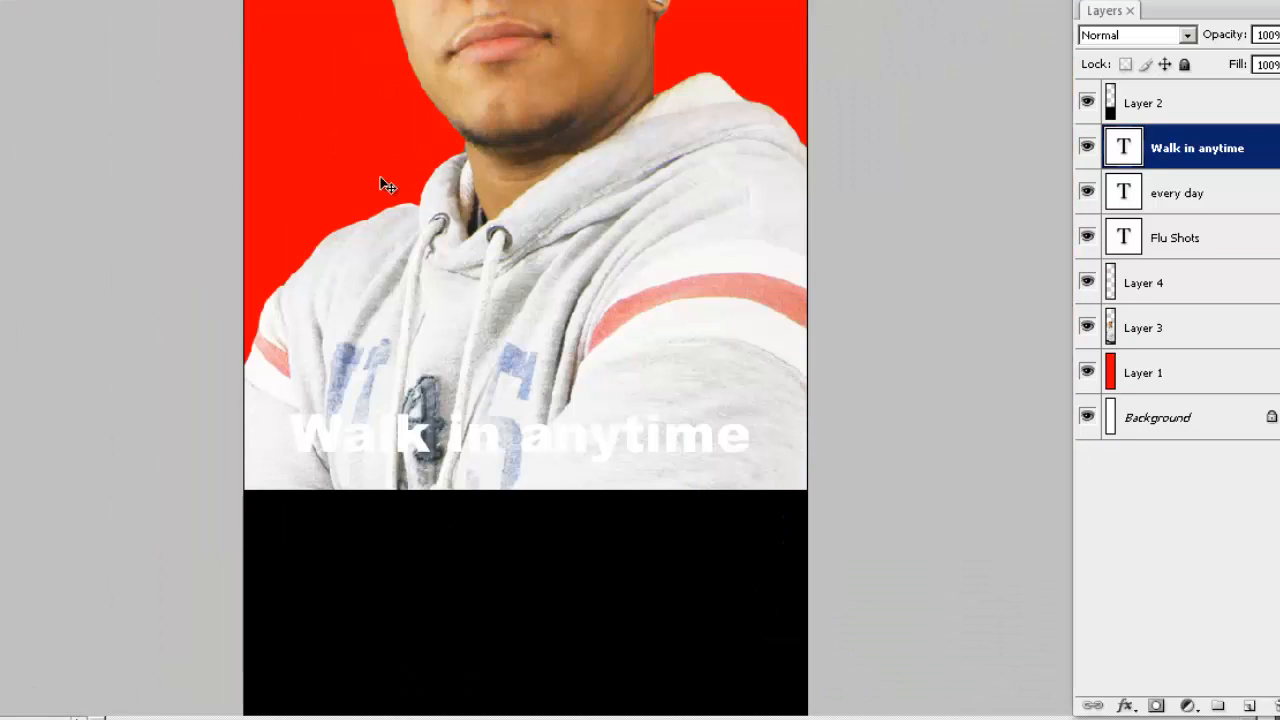
click(527, 429)
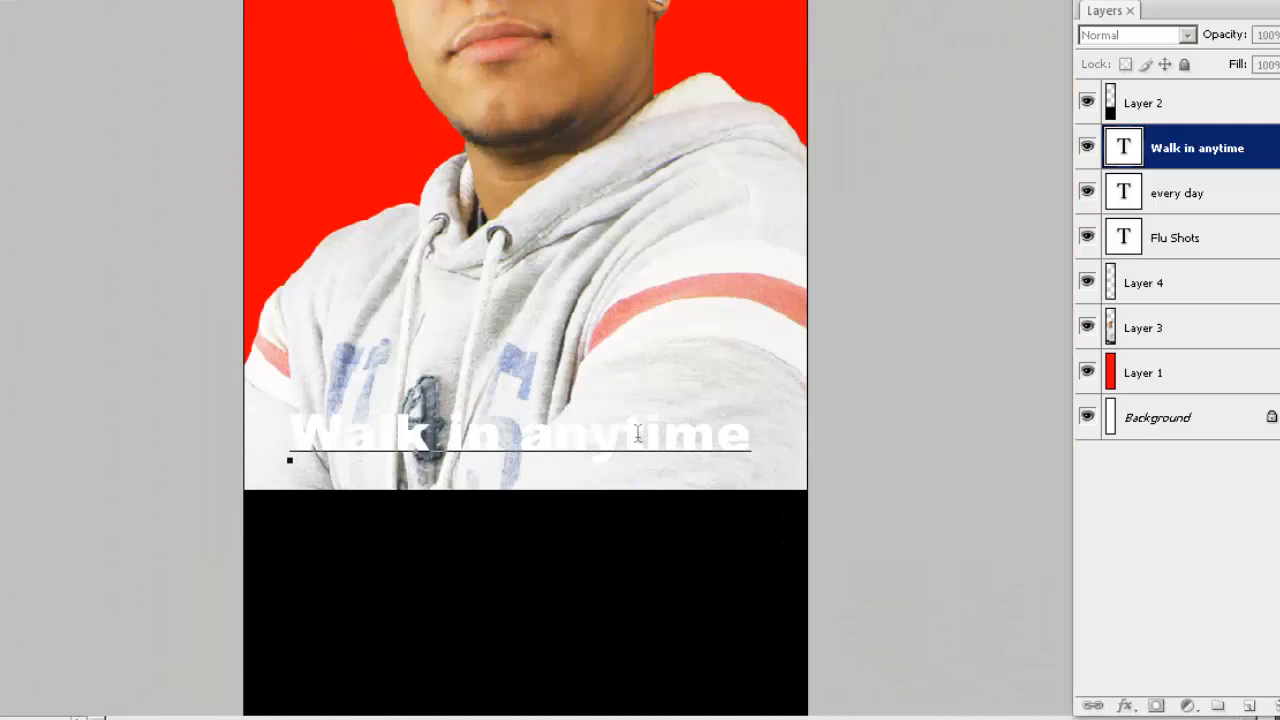
key(Return)
drag(583, 485, 609, 424)
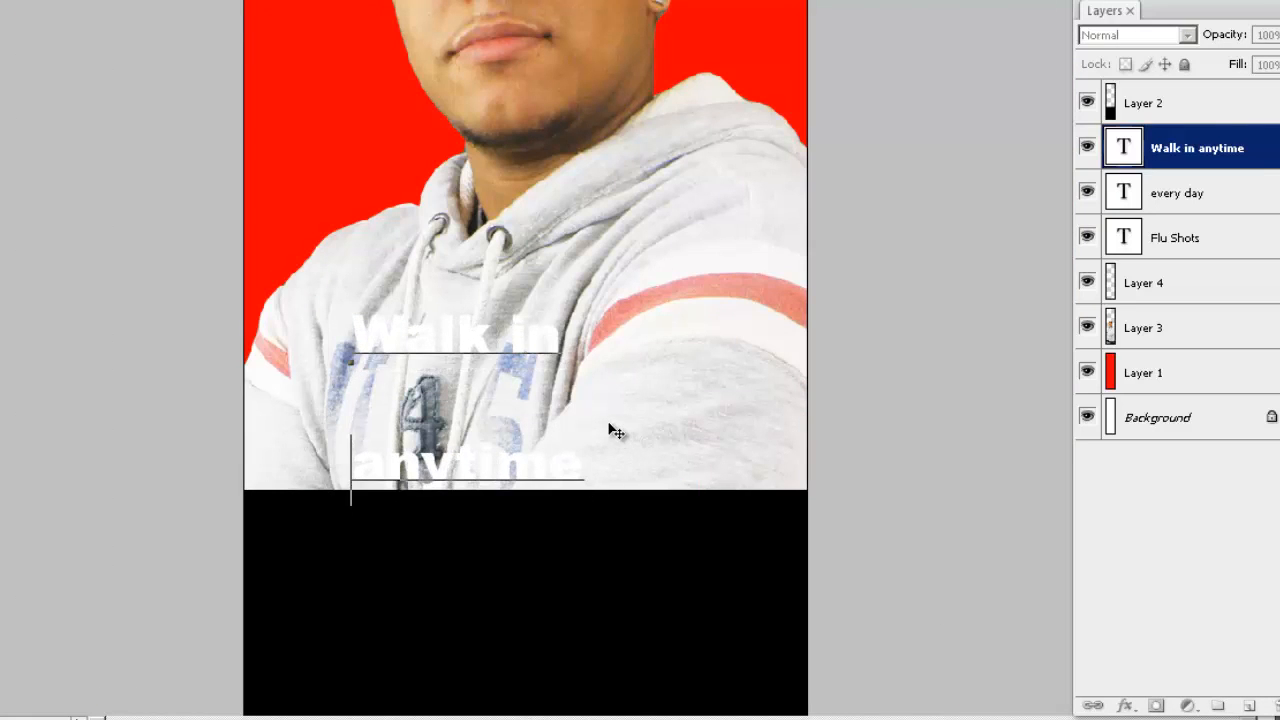
key(ctrl+Return)
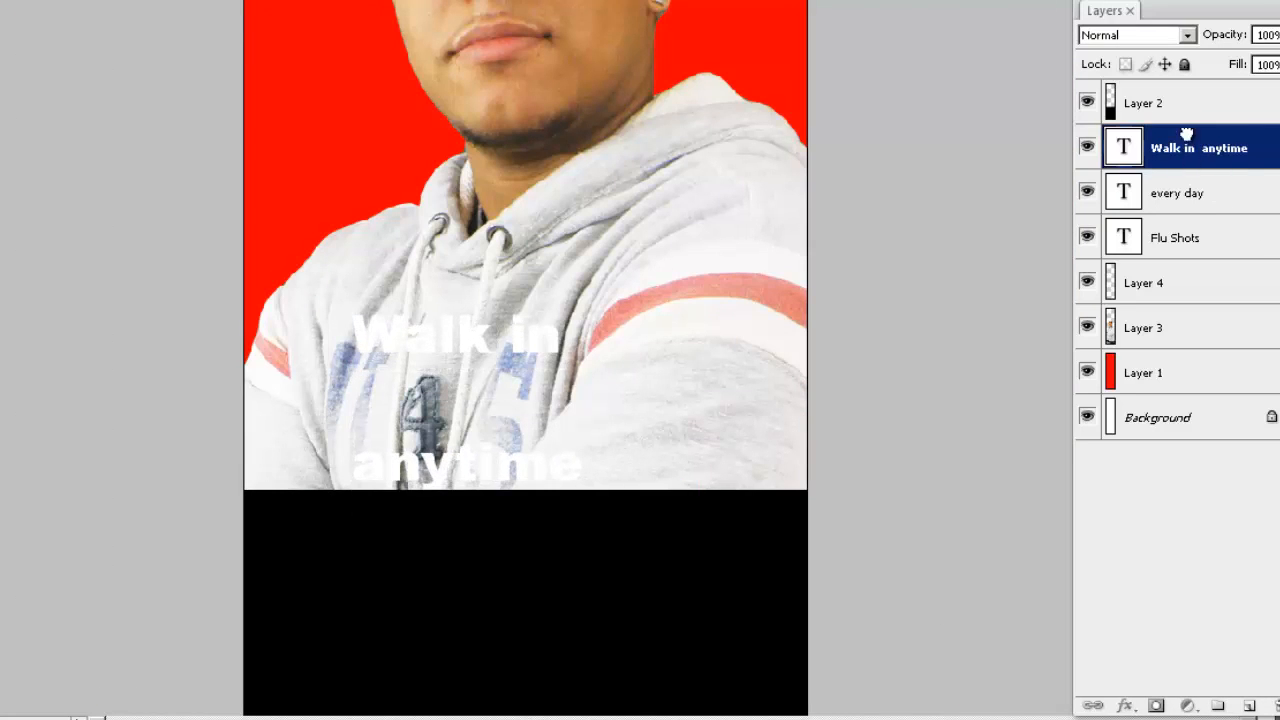
drag(1191, 139, 1191, 95)
click(487, 440)
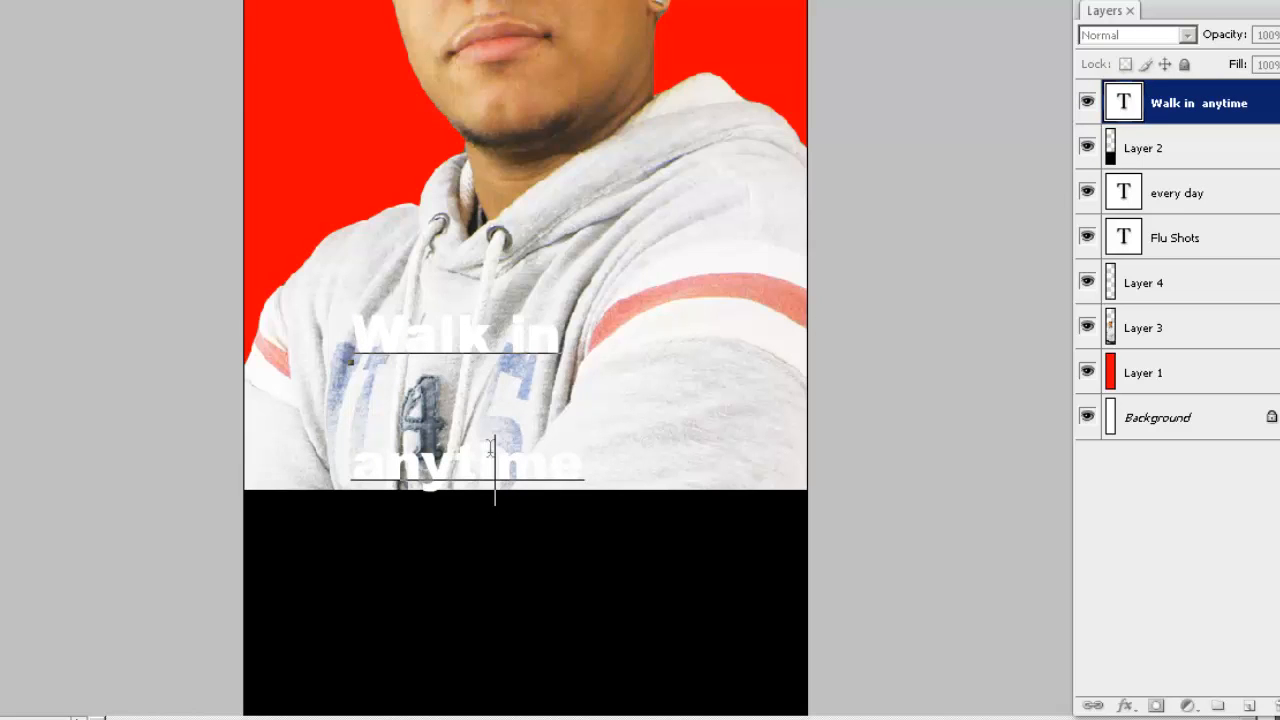
- Set the Walk in anytime text to 25 pt leading and drag it down onto the black band
key(ctrl+a)
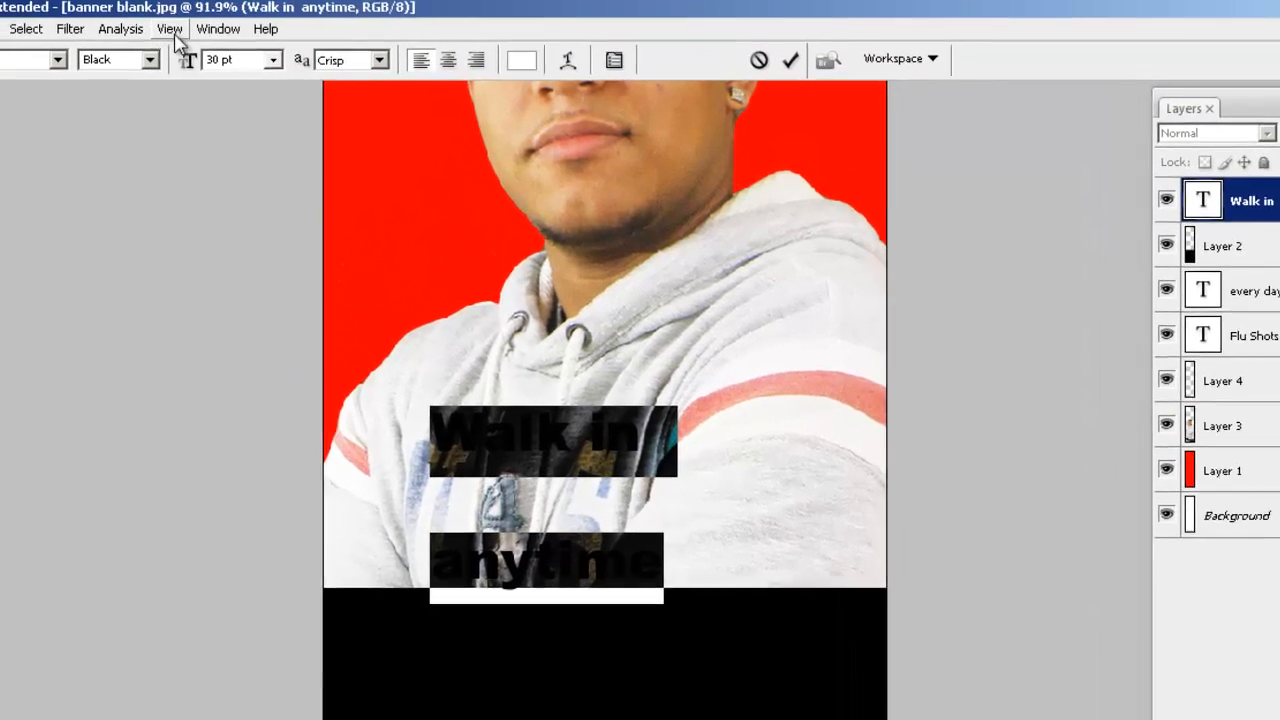
click(221, 32)
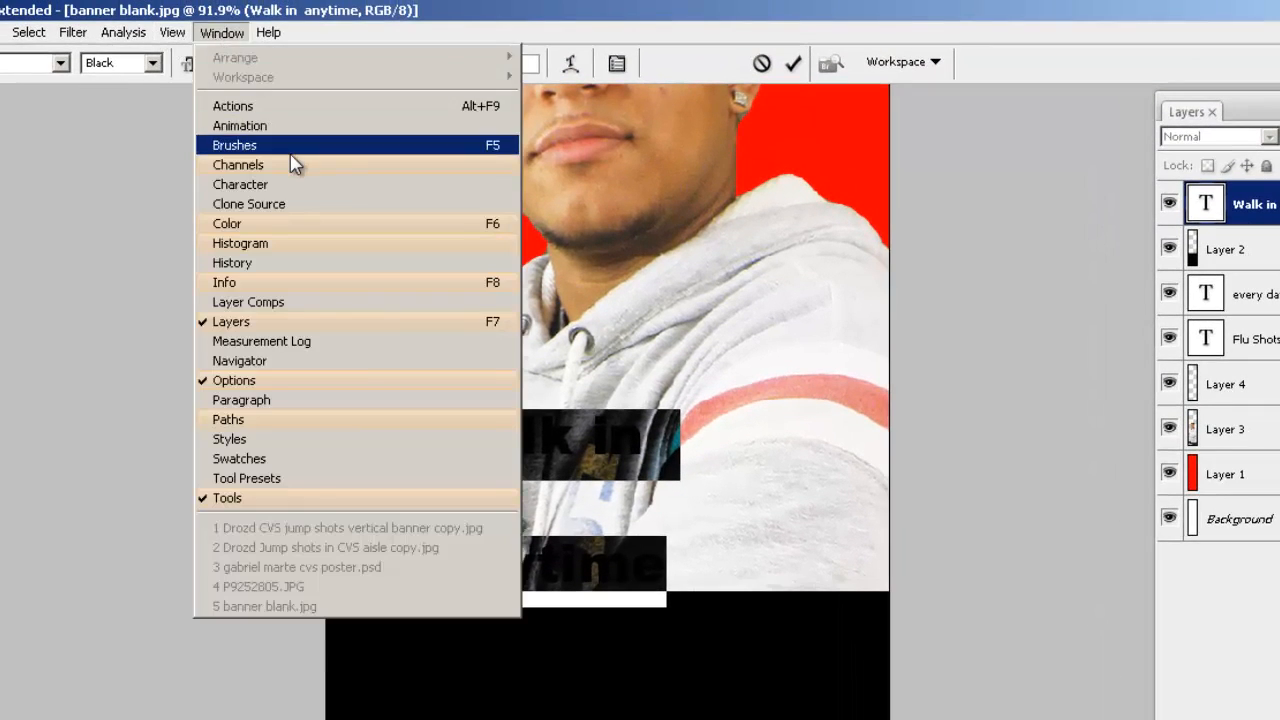
click(291, 184)
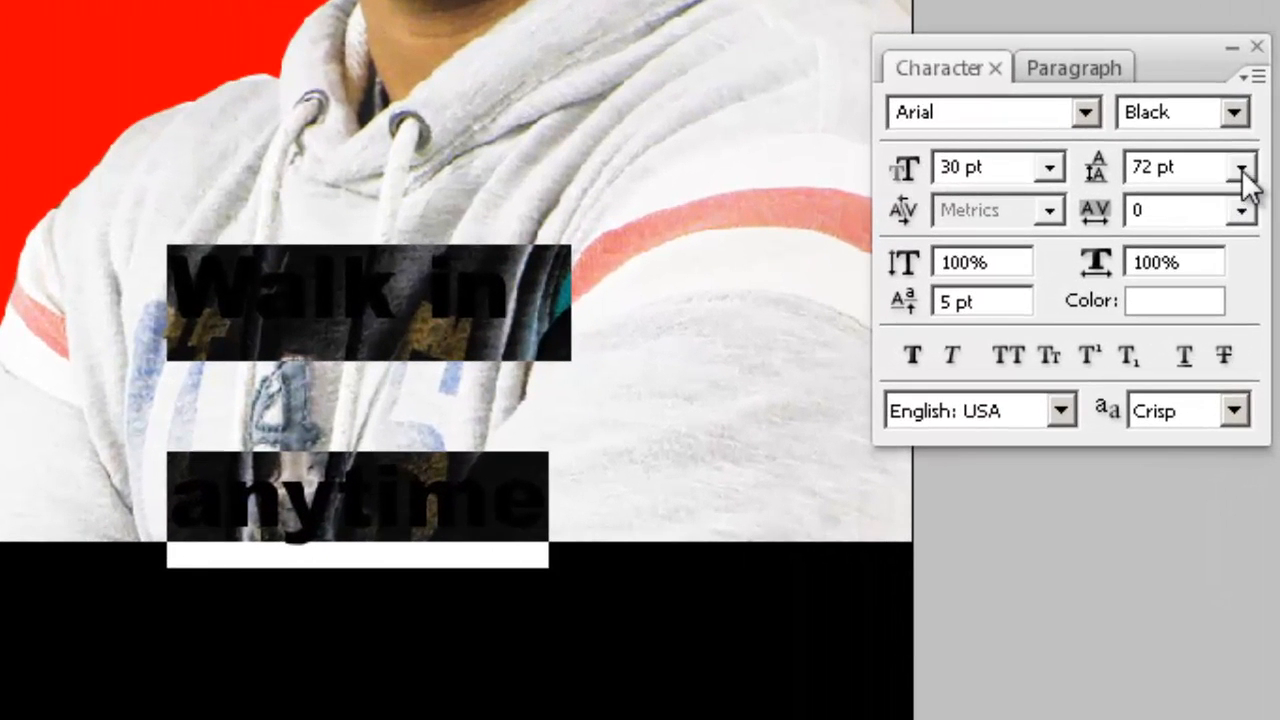
click(1241, 170)
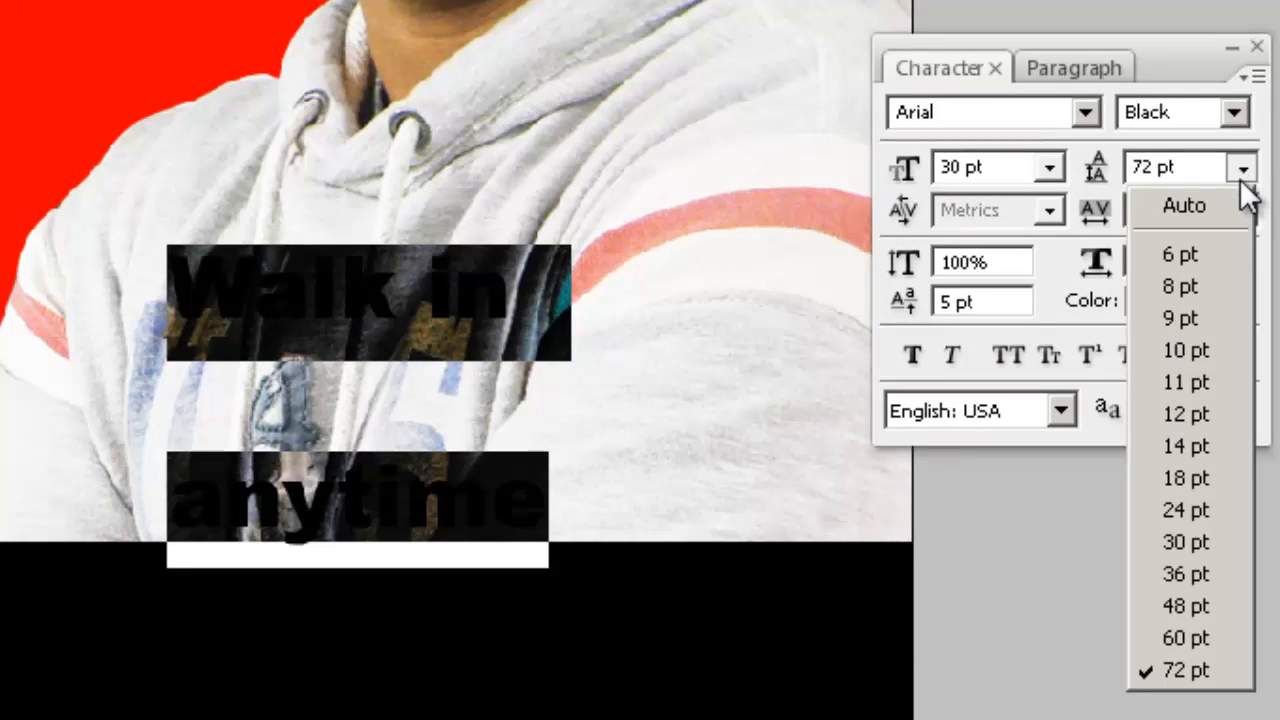
click(1221, 207)
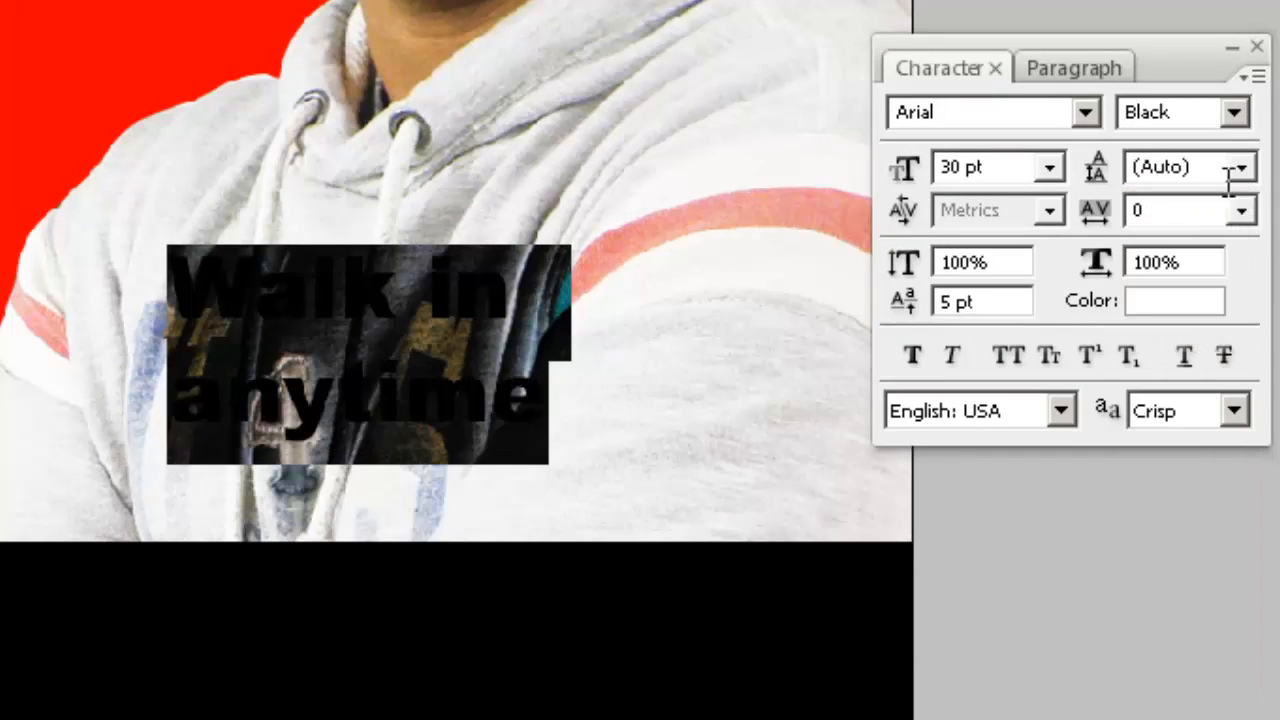
key(Up)
key(Up)
key(Up)
key(Up)
key(Up)
key(Up)
key(Up)
key(Up)
key(Up)
key(Up)
key(Up)
key(Up)
key(Up)
key(Up)
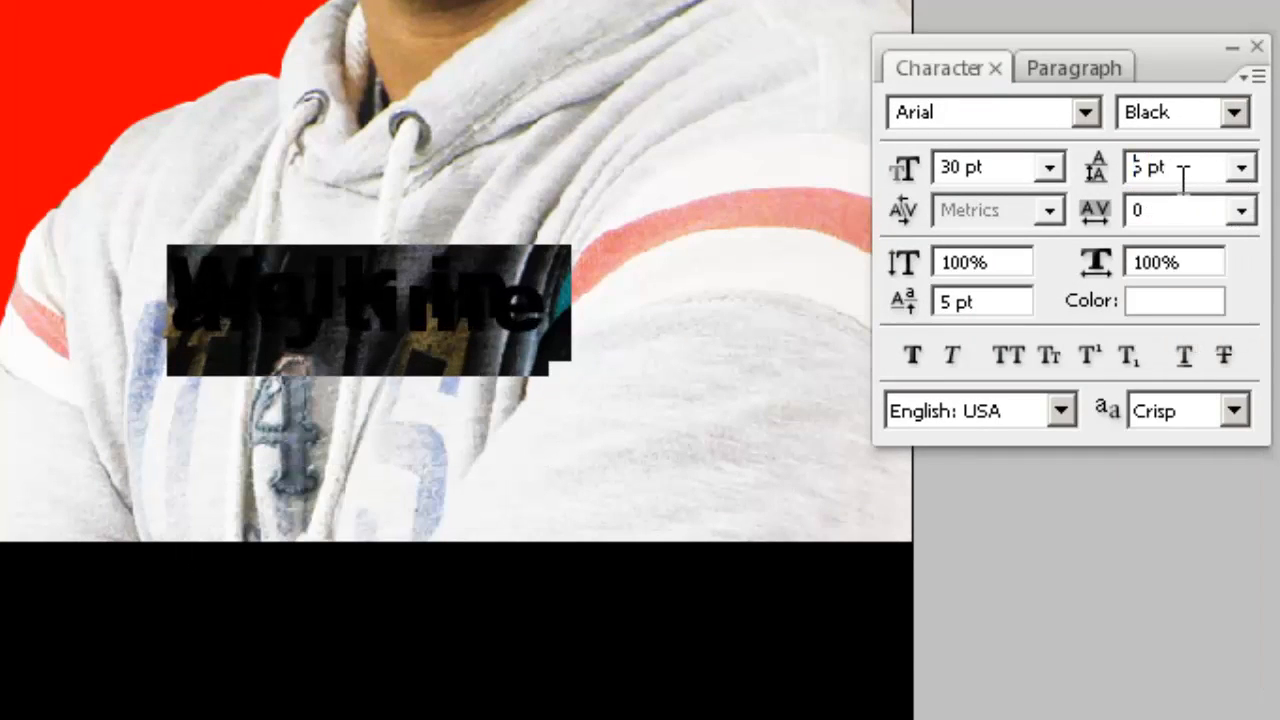
key(Up)
key(Up)
key(Up)
key(Up)
key(Up)
key(Up)
key(Up)
key(Up)
key(Up)
key(Up)
key(Up)
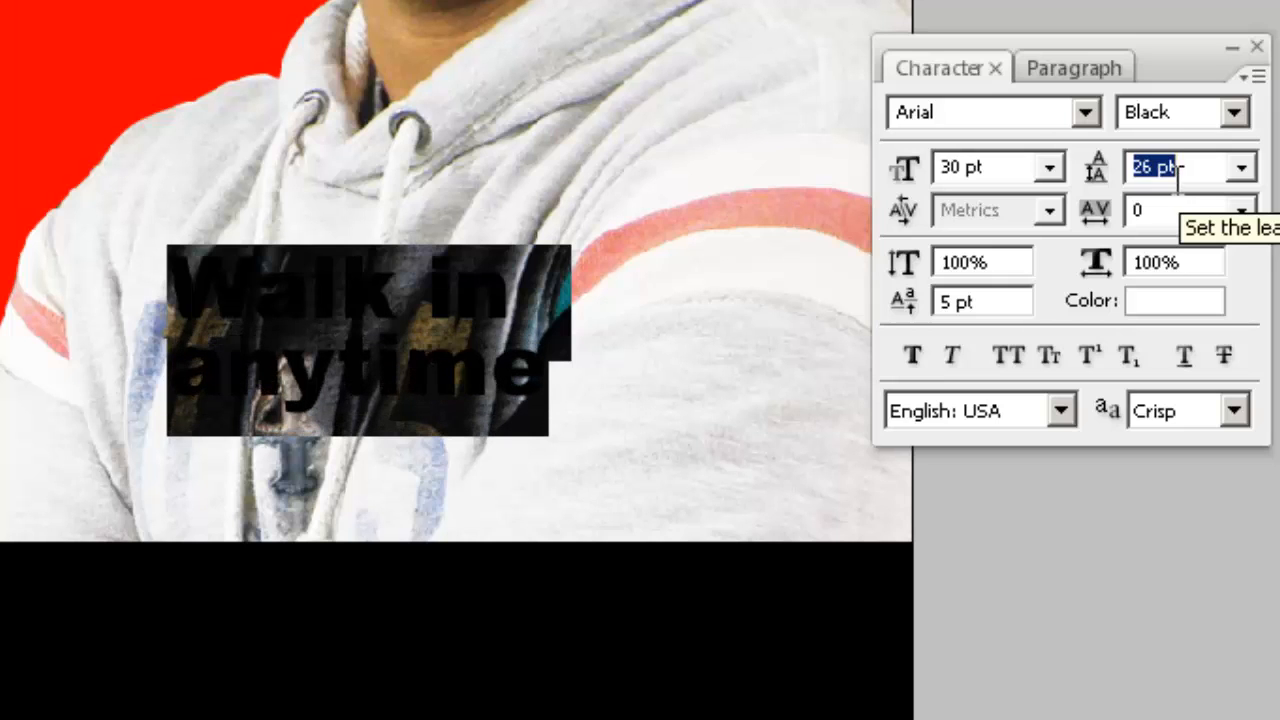
key(ctrl+Return)
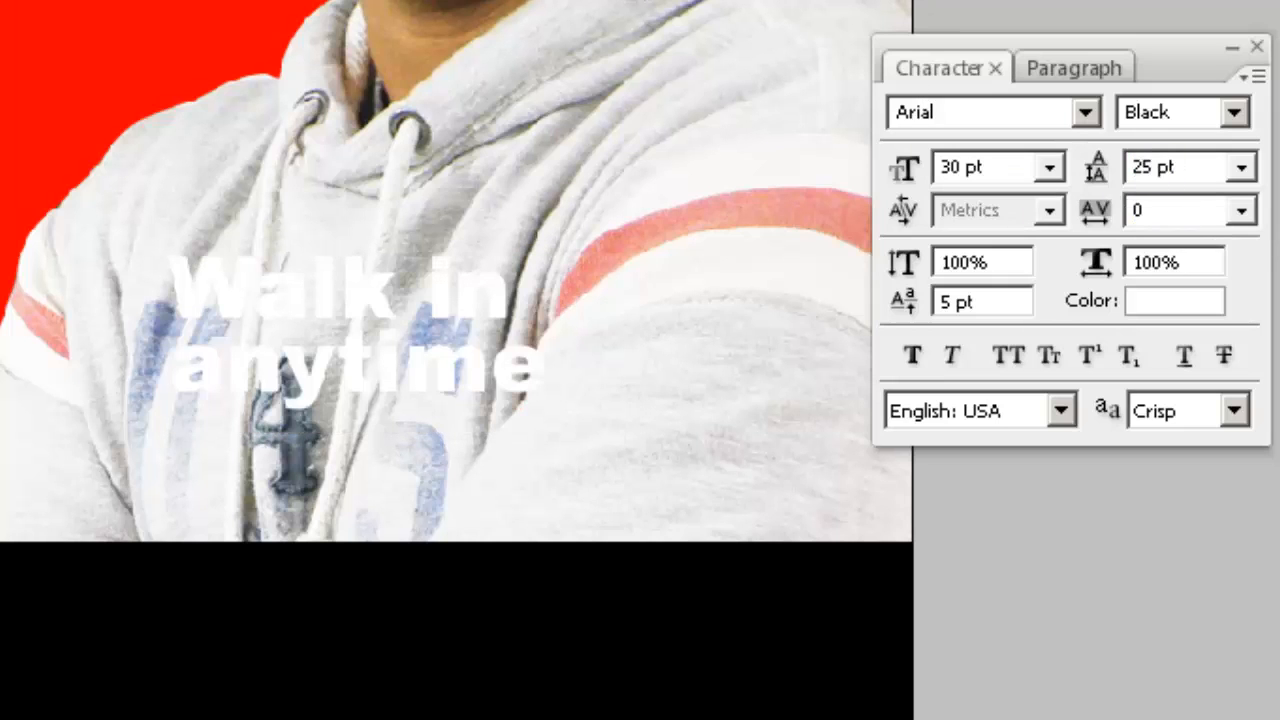
click(438, 347)
drag(698, 127, 771, 457)
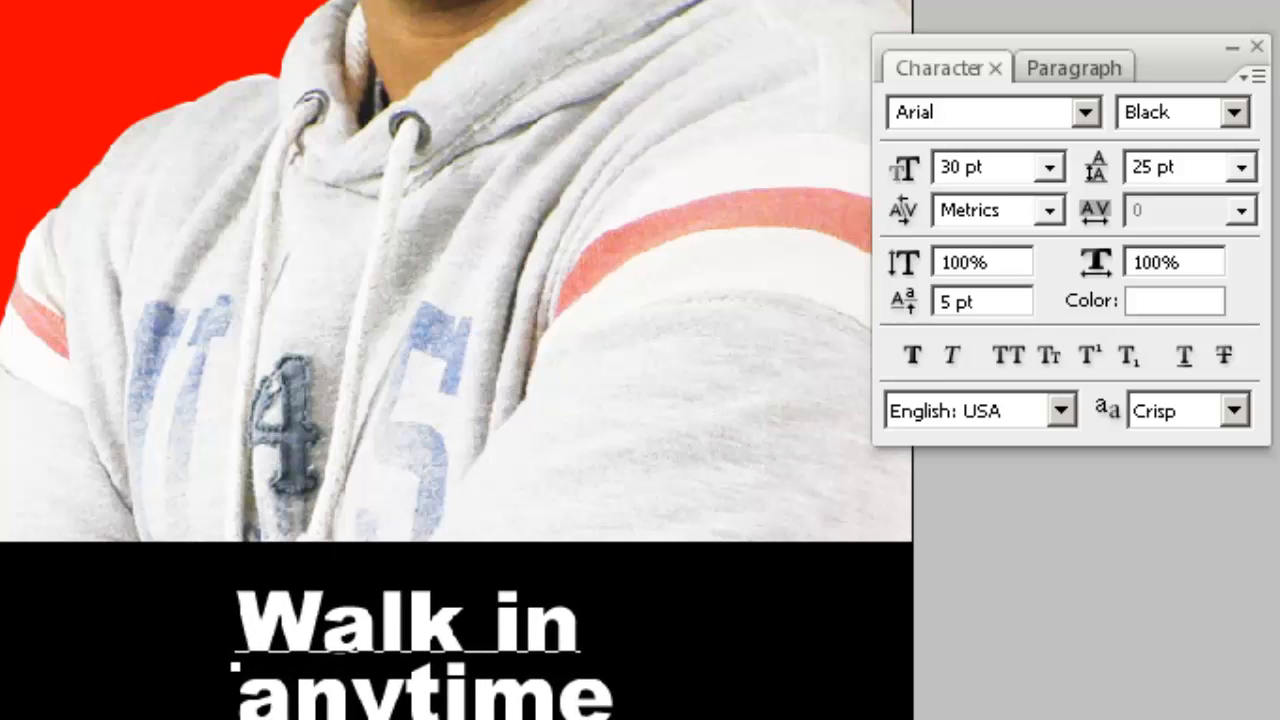
- Scale the Walk in anytime text to 145% (43.5 pt) just above the black band
key(ctrl+Return)
key(ctrl+t)
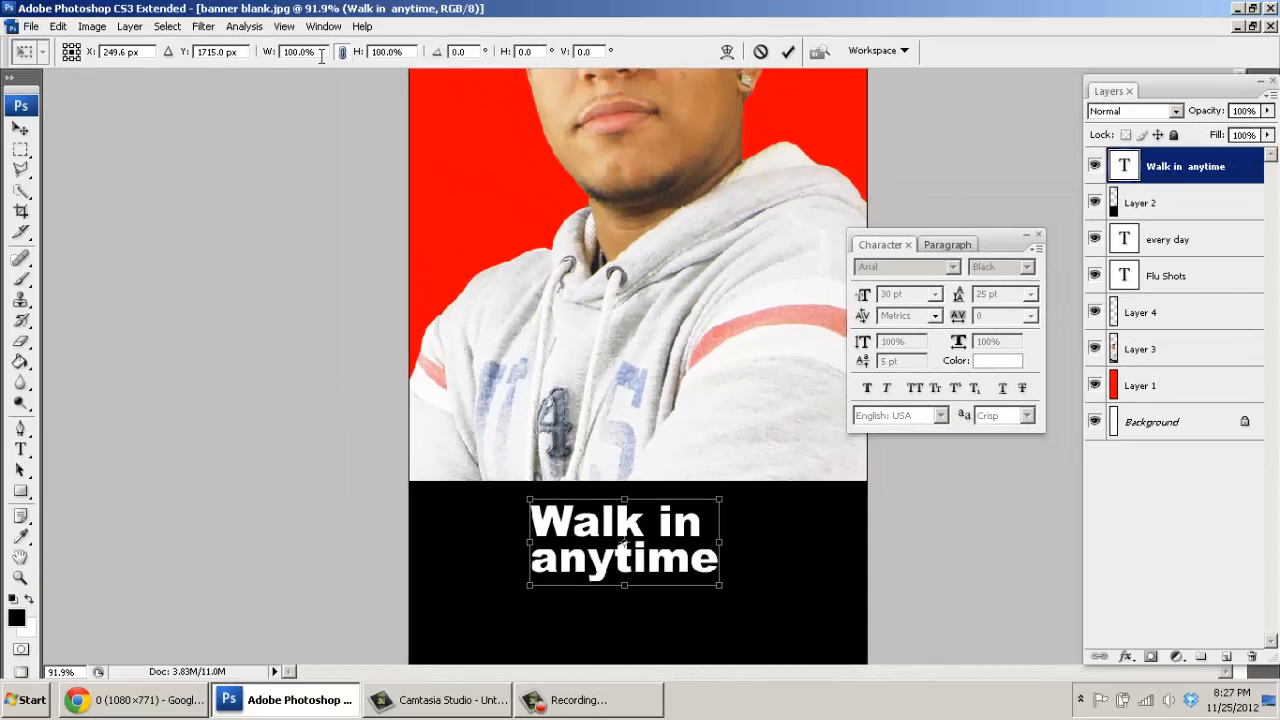
click(320, 55)
key(Up)
key(Up)
key(Up)
key(Up)
key(Up)
key(Up)
key(Up)
key(Up)
key(Up)
key(Up)
key(Up)
key(Up)
key(Up)
key(Up)
key(Up)
key(Up)
key(Up)
key(Up)
key(Up)
key(Up)
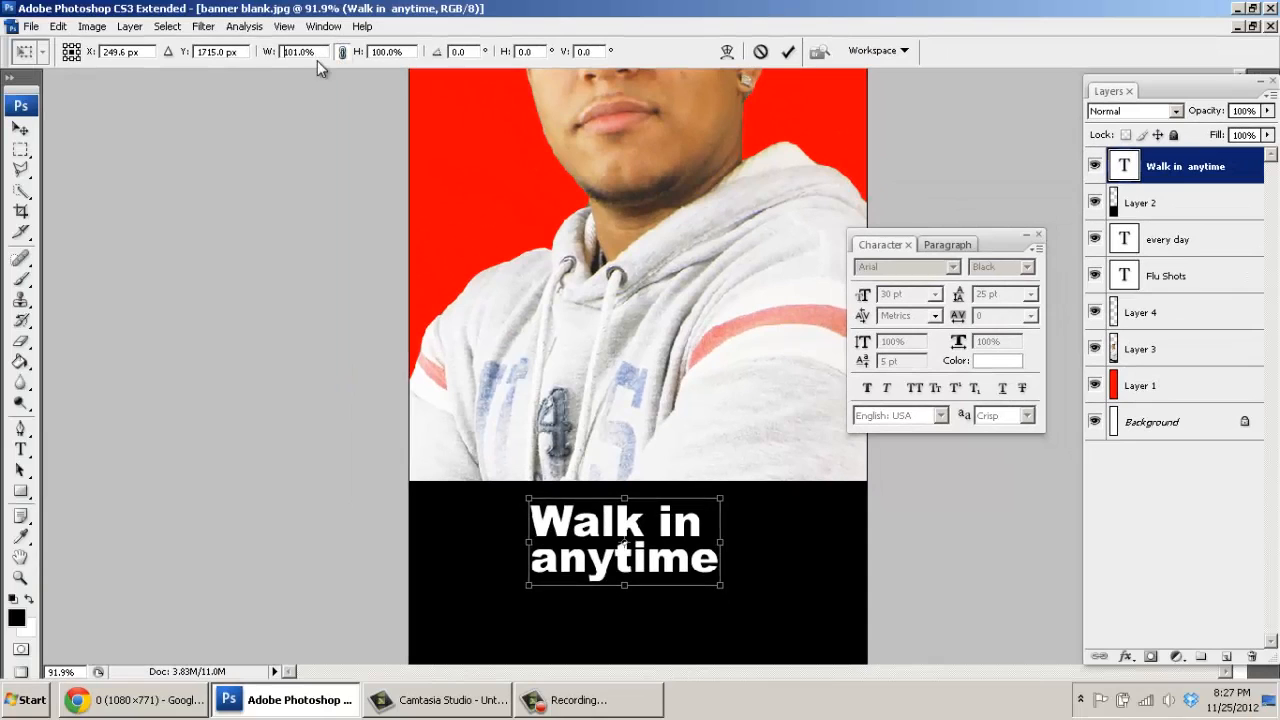
key(Up)
key(Up)
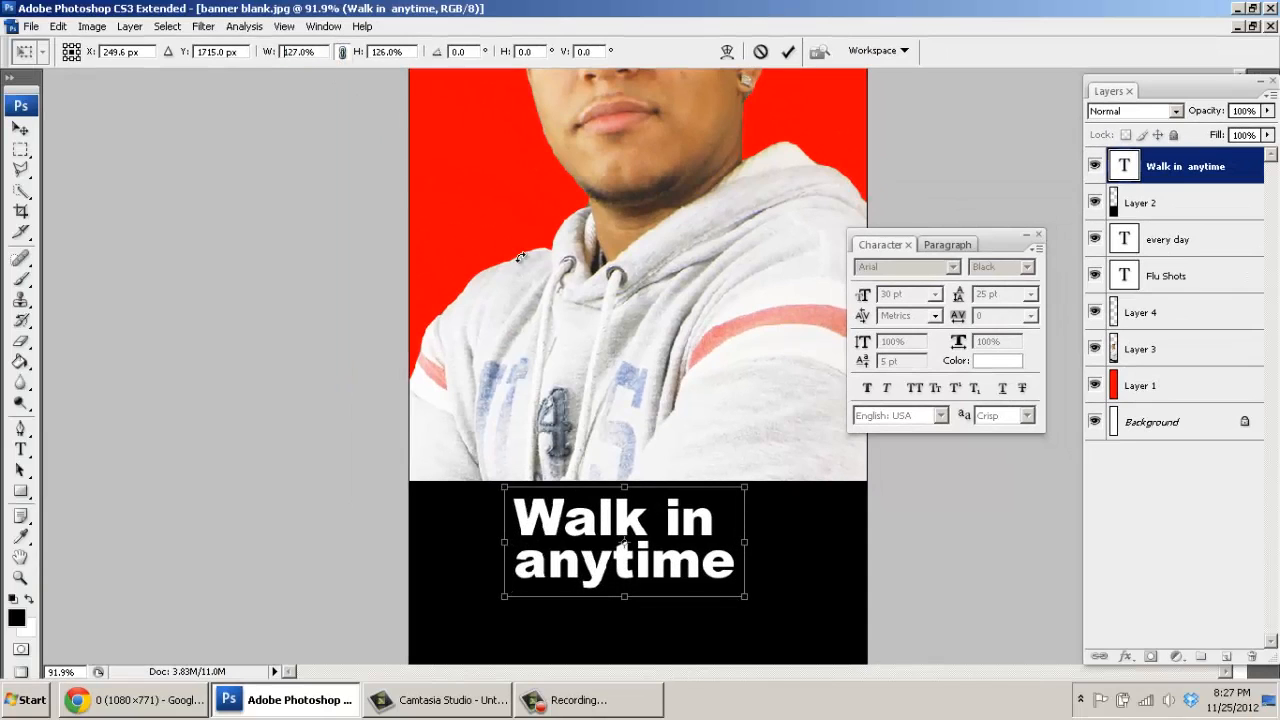
key(Up)
key(Up)
key(Up)
key(Up)
key(Up)
key(Up)
key(Up)
key(Up)
key(Up)
key(Up)
key(Up)
key(Up)
key(Up)
key(Up)
key(Up)
key(Up)
key(Up)
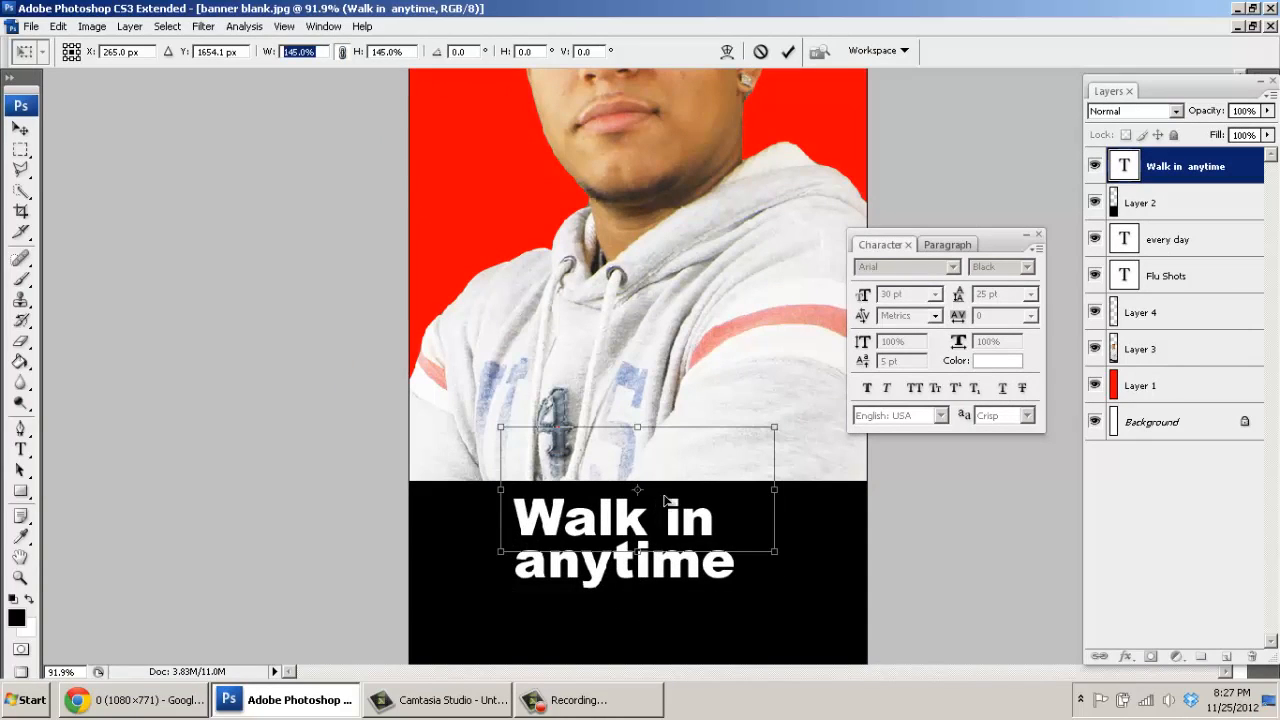
drag(668, 492, 668, 495)
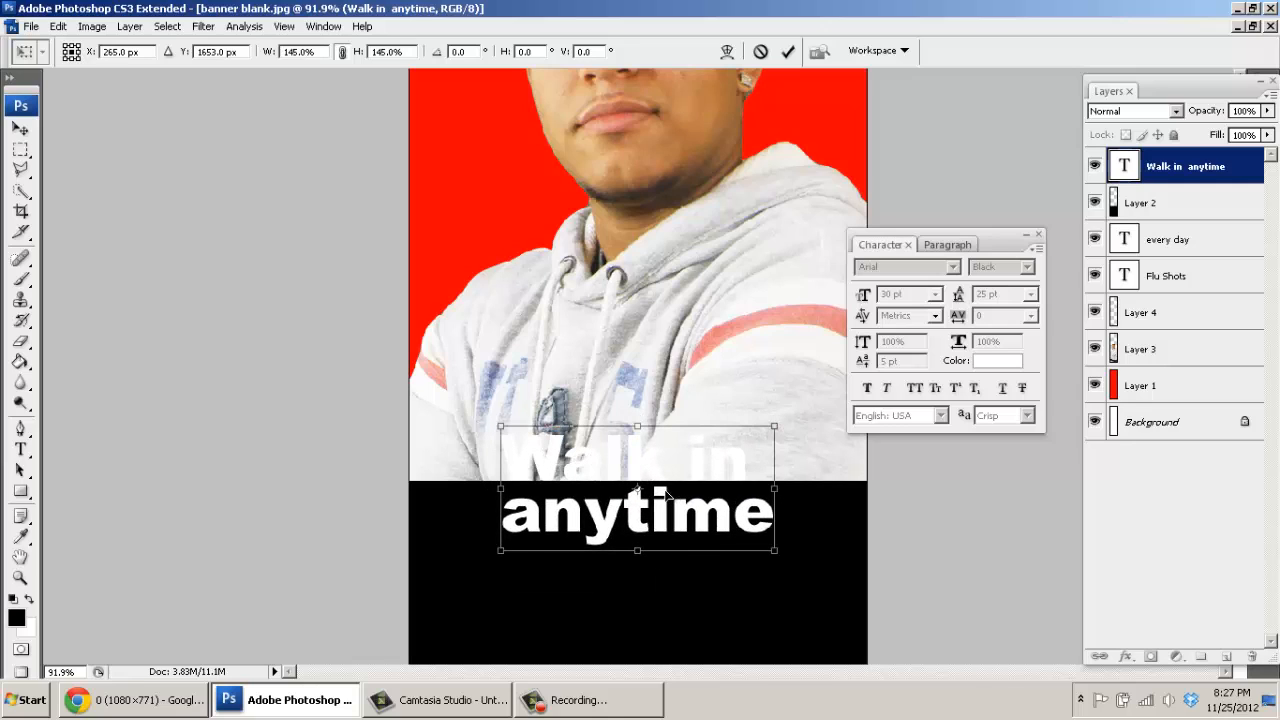
click(788, 51)
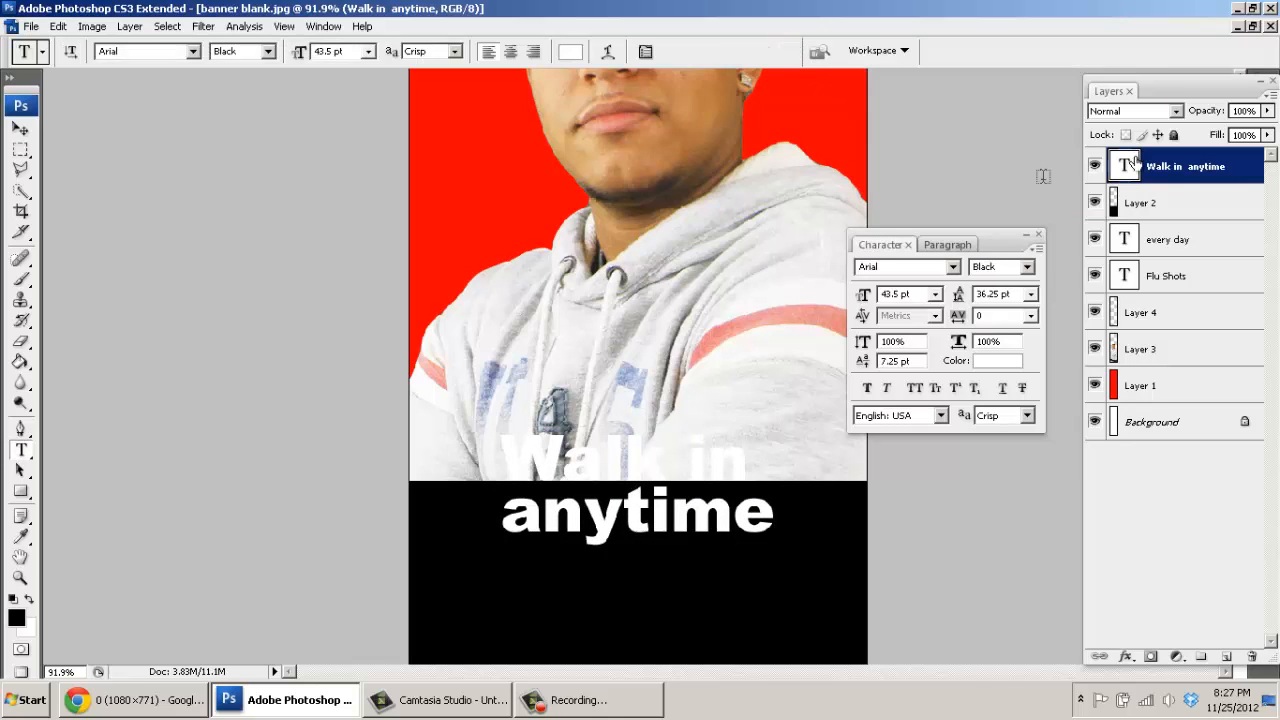
click(1253, 27)
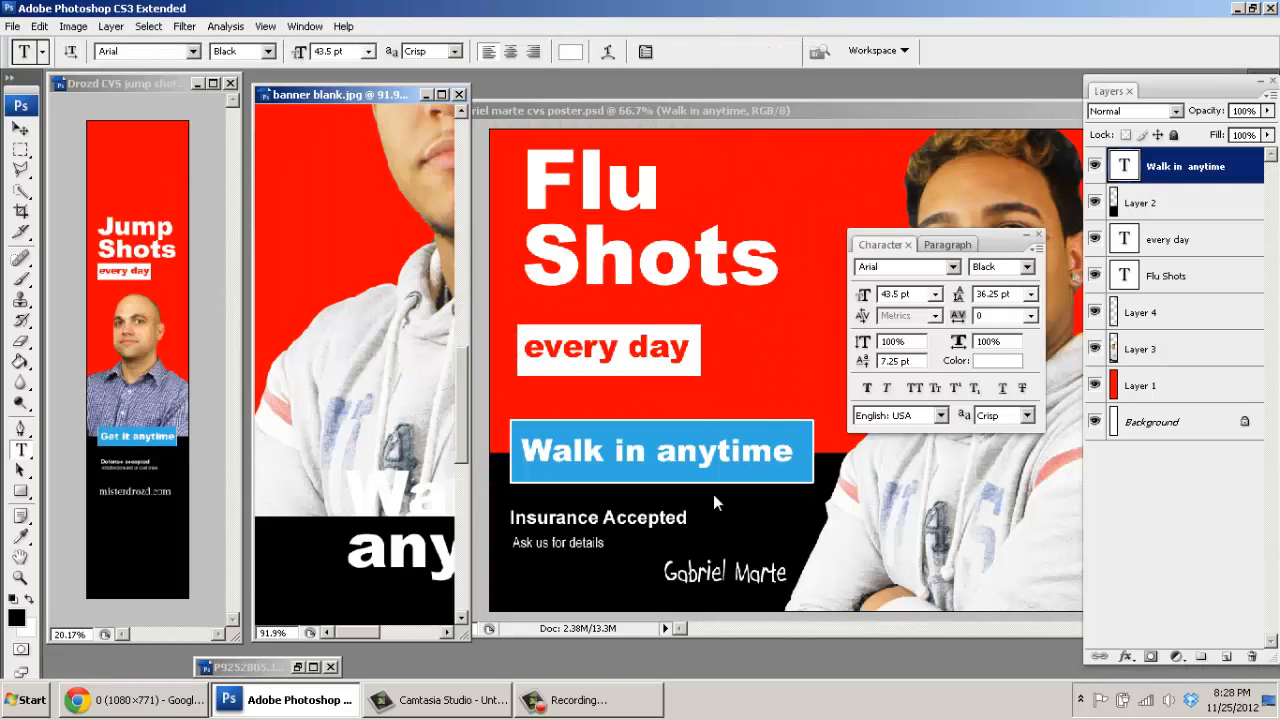
- Copy the poster's blue box (Layer 5) into the banner and place it beneath the Walk in anytime text
key(v)
click(723, 110)
click(682, 432)
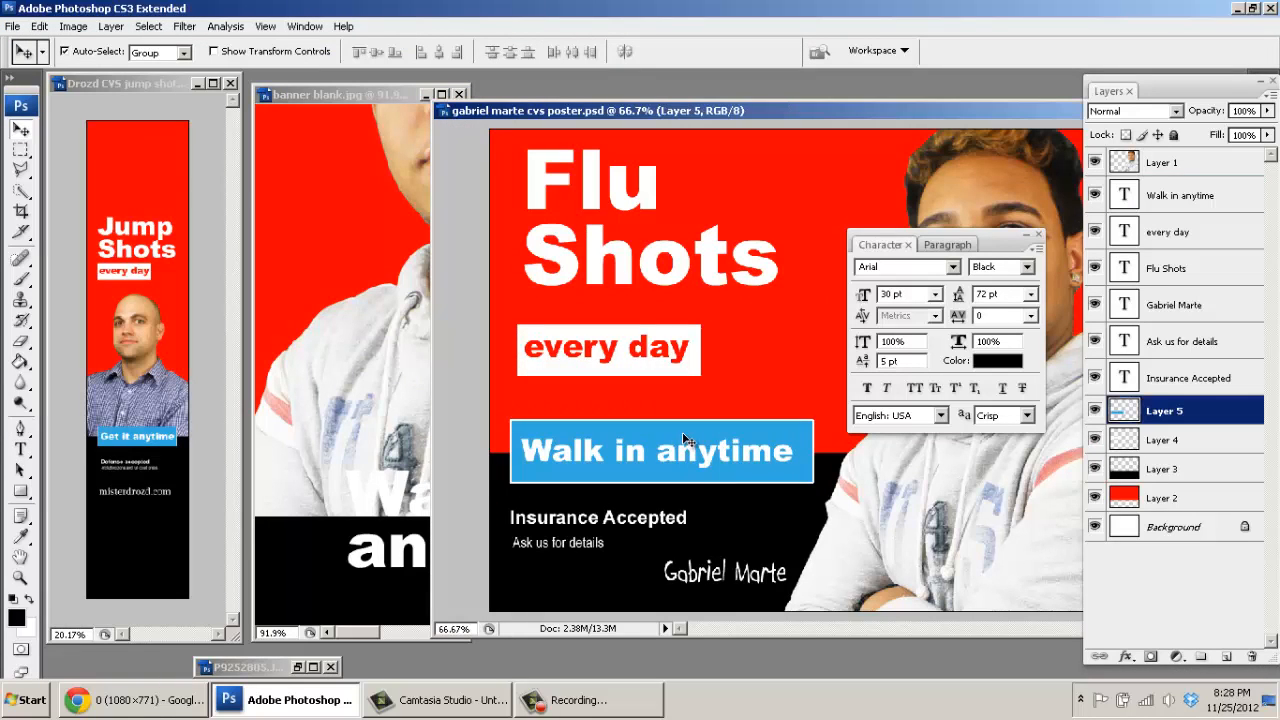
drag(674, 434, 416, 502)
click(441, 94)
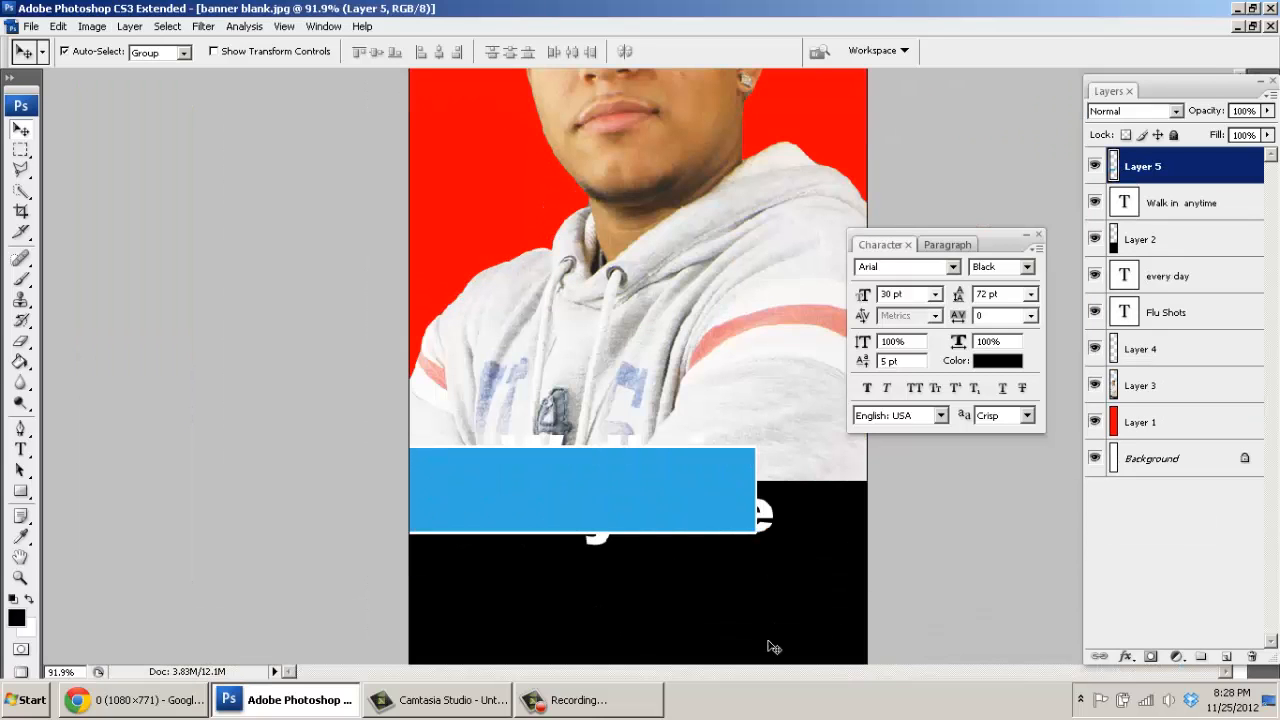
drag(665, 503, 758, 492)
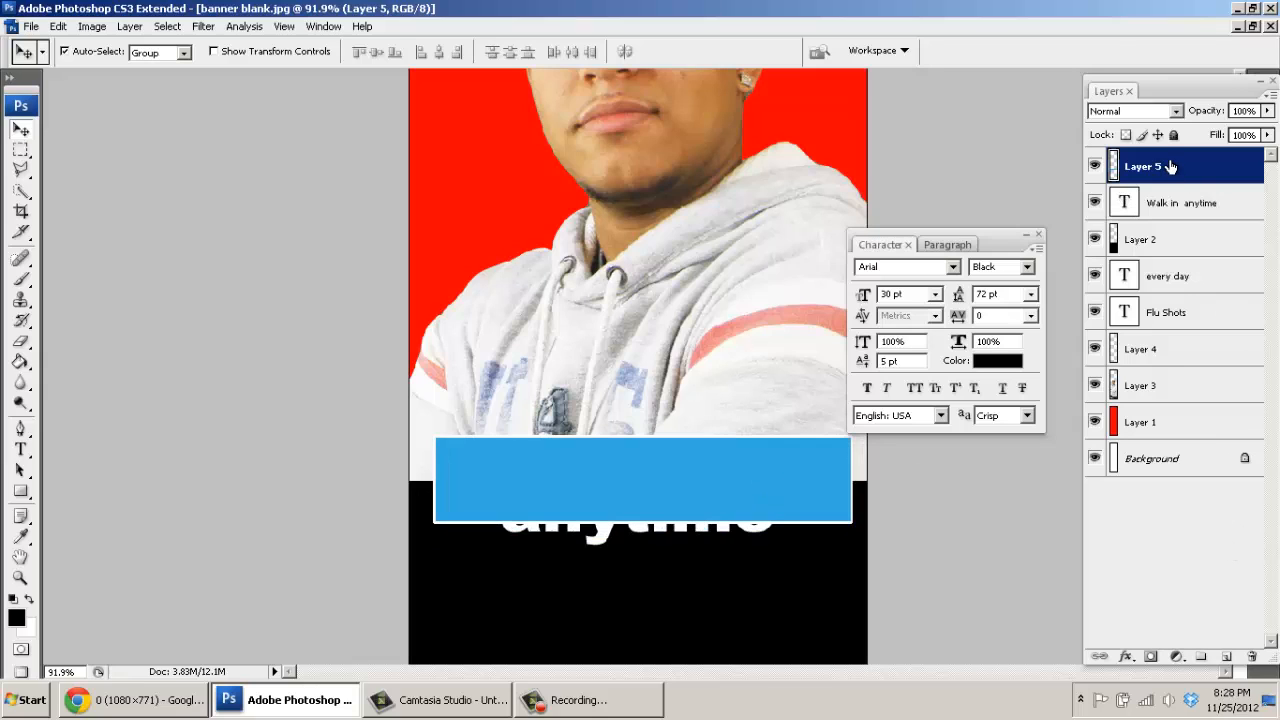
drag(1170, 167, 1193, 232)
drag(791, 478, 818, 463)
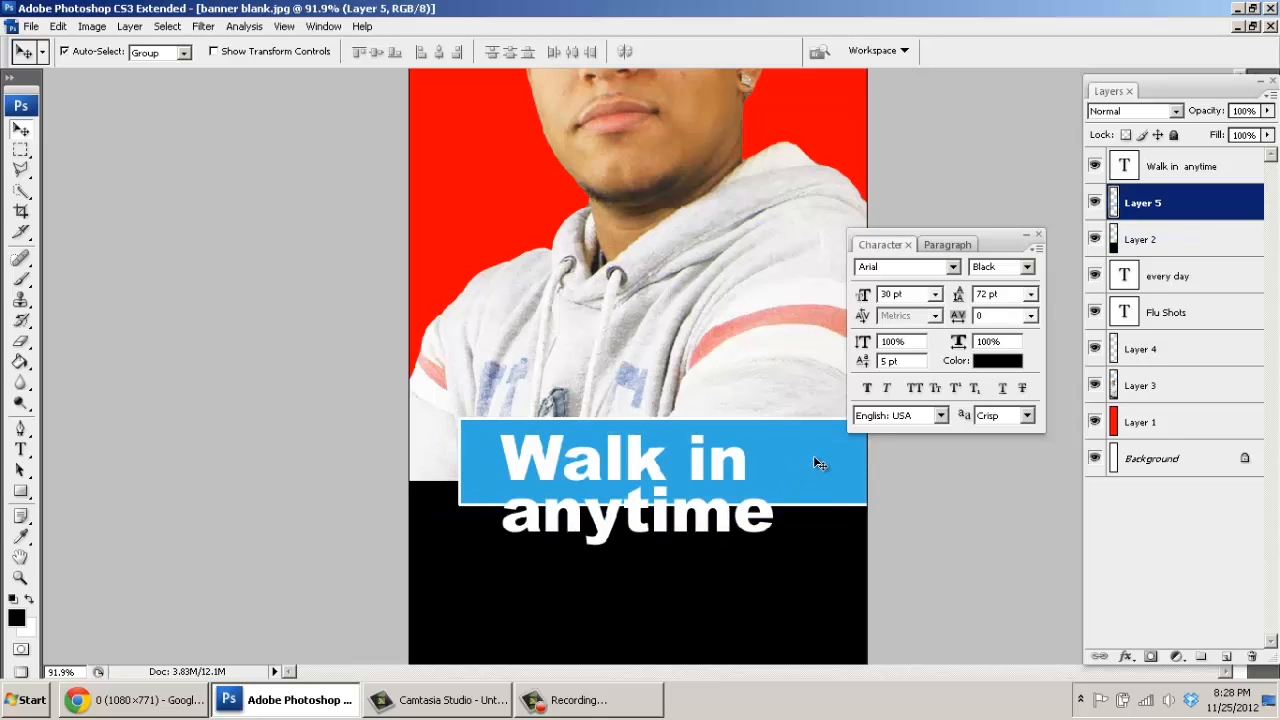
- Free-transform the blue box so it stretches to frame both text lines
key(ctrl+t)
drag(879, 508, 803, 562)
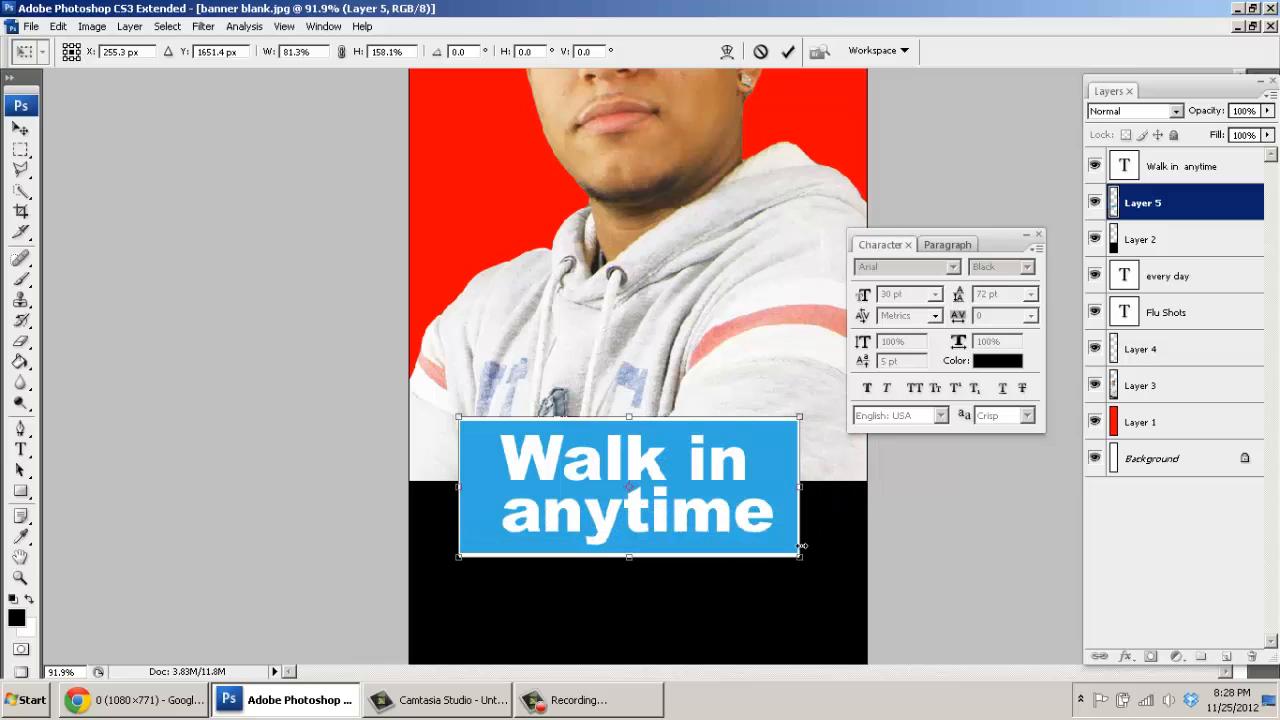
click(788, 51)
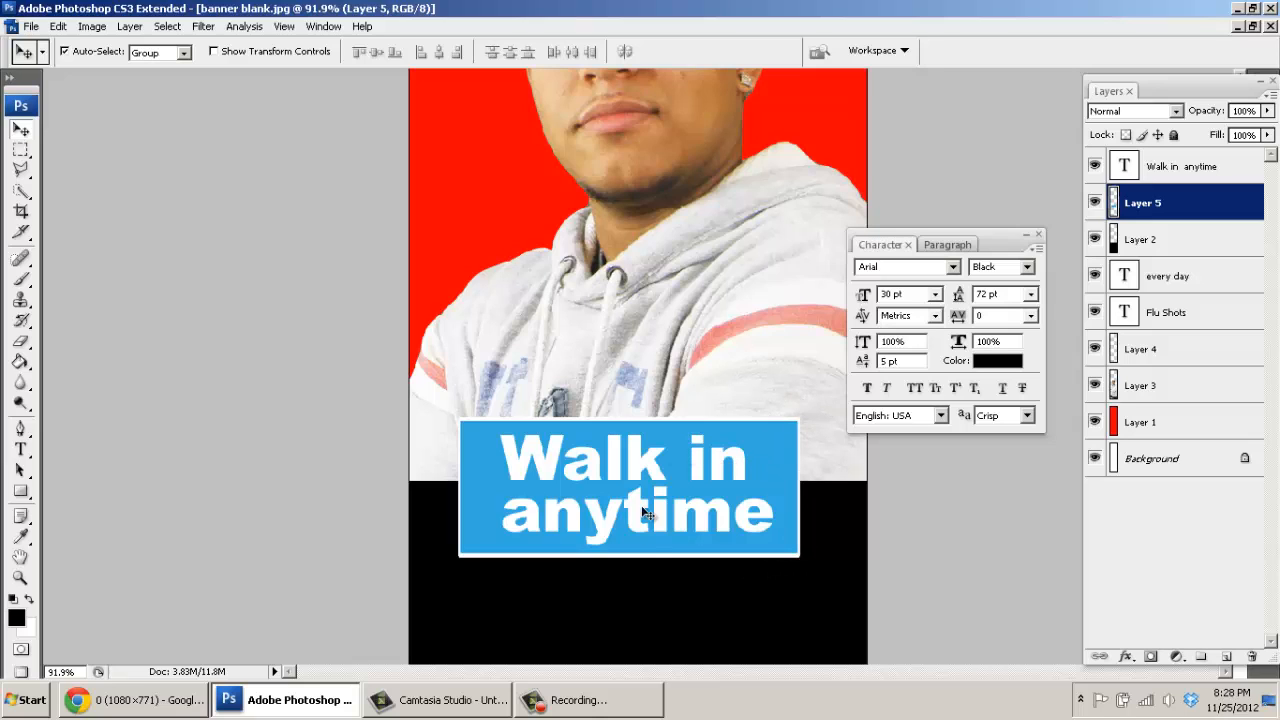
- Copy the Insurance Accepted and Ask us for details text layers from the poster into the banner
click(1253, 27)
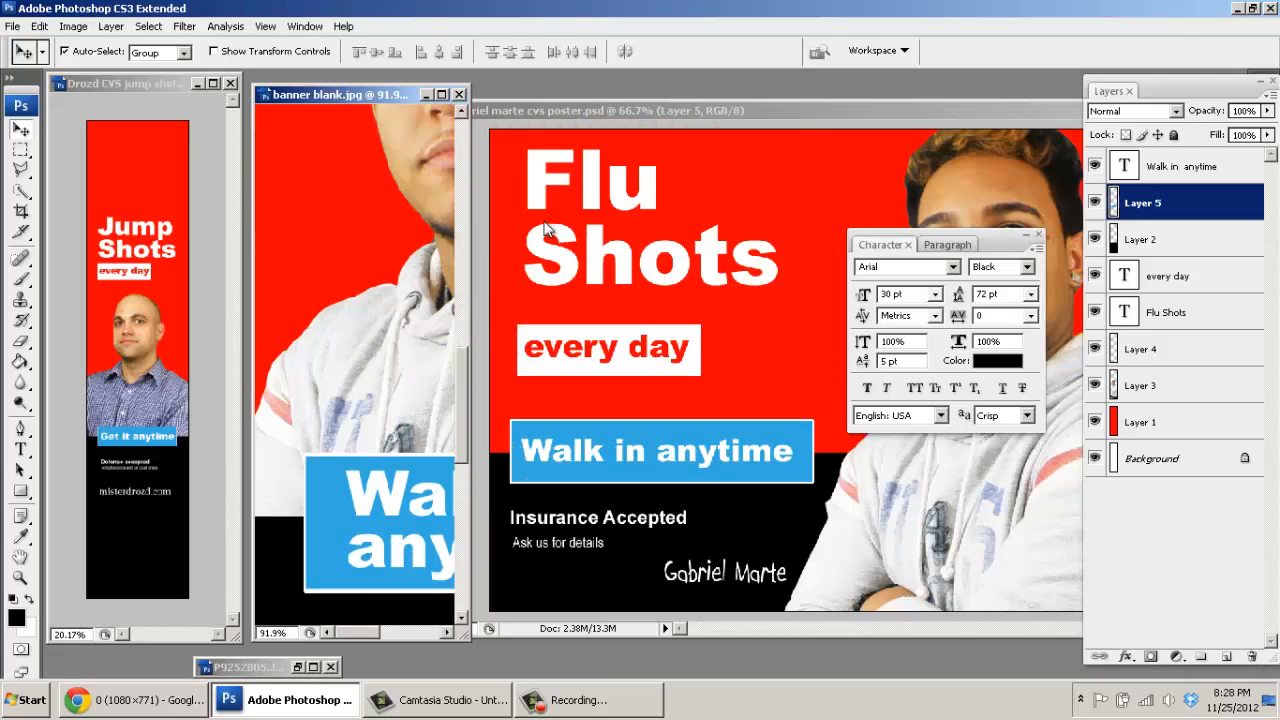
click(615, 467)
click(604, 520)
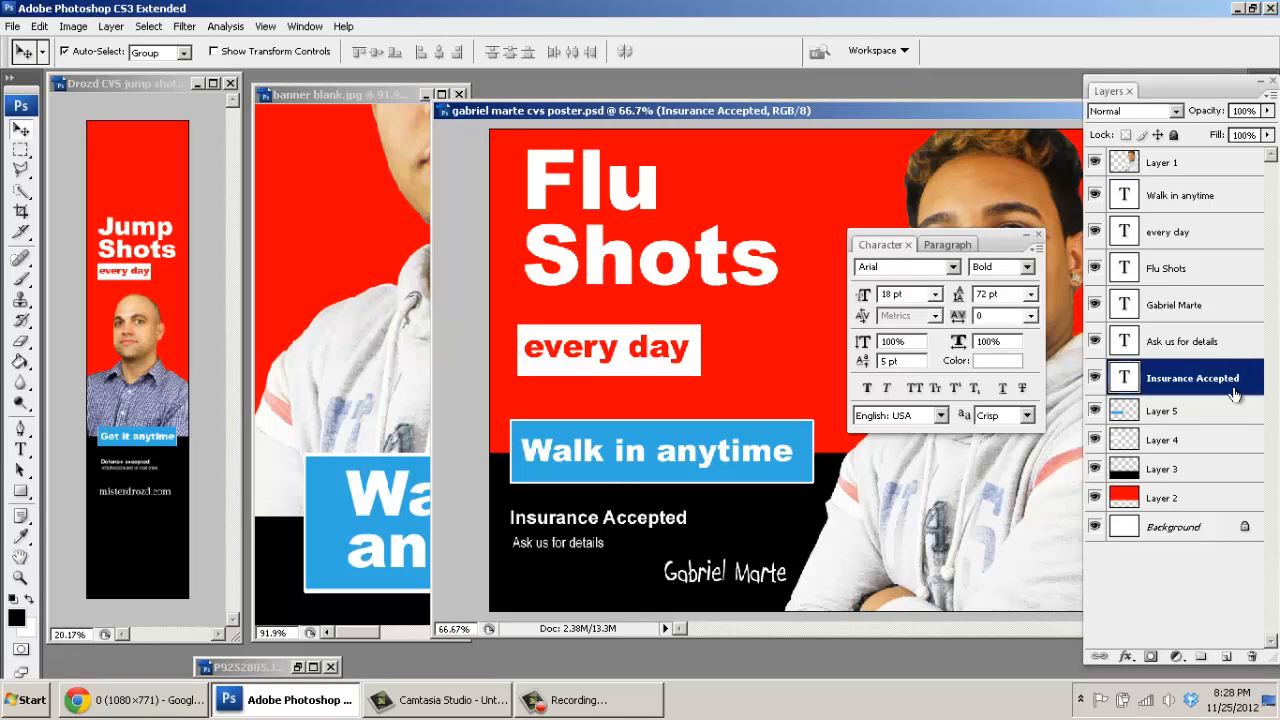
shift+click(1213, 345)
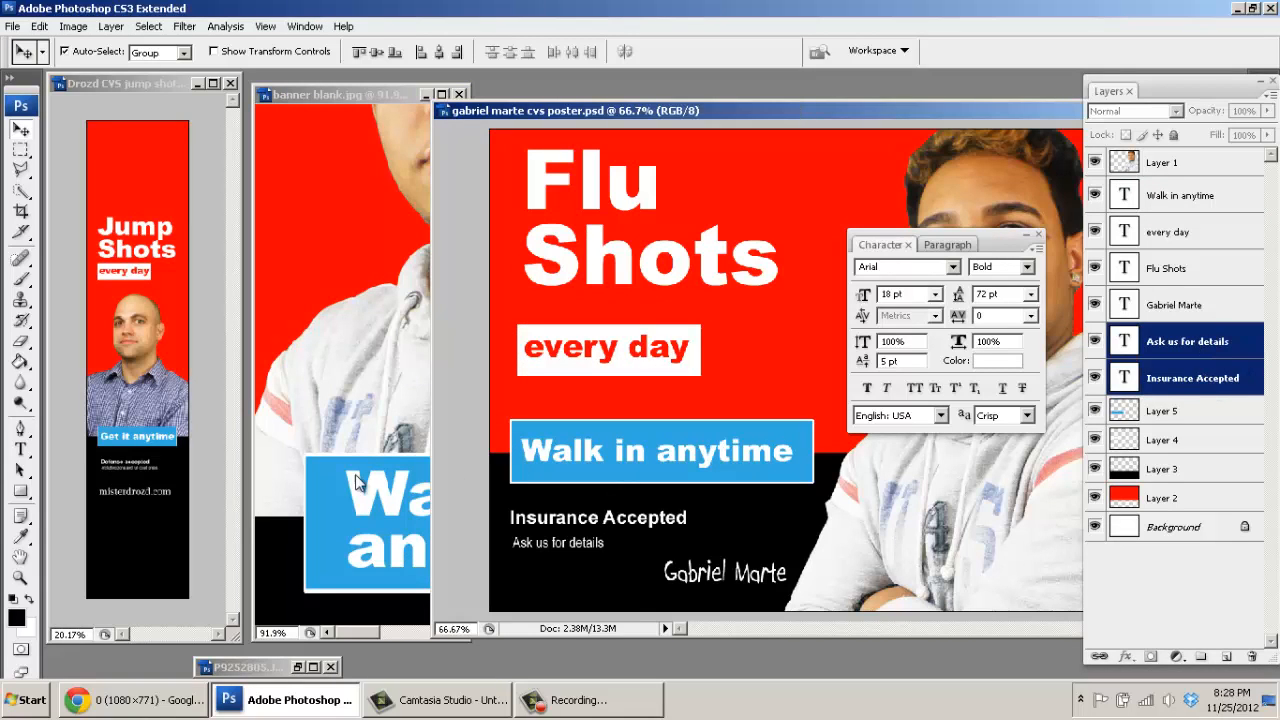
drag(497, 510, 345, 338)
key(ctrl+z)
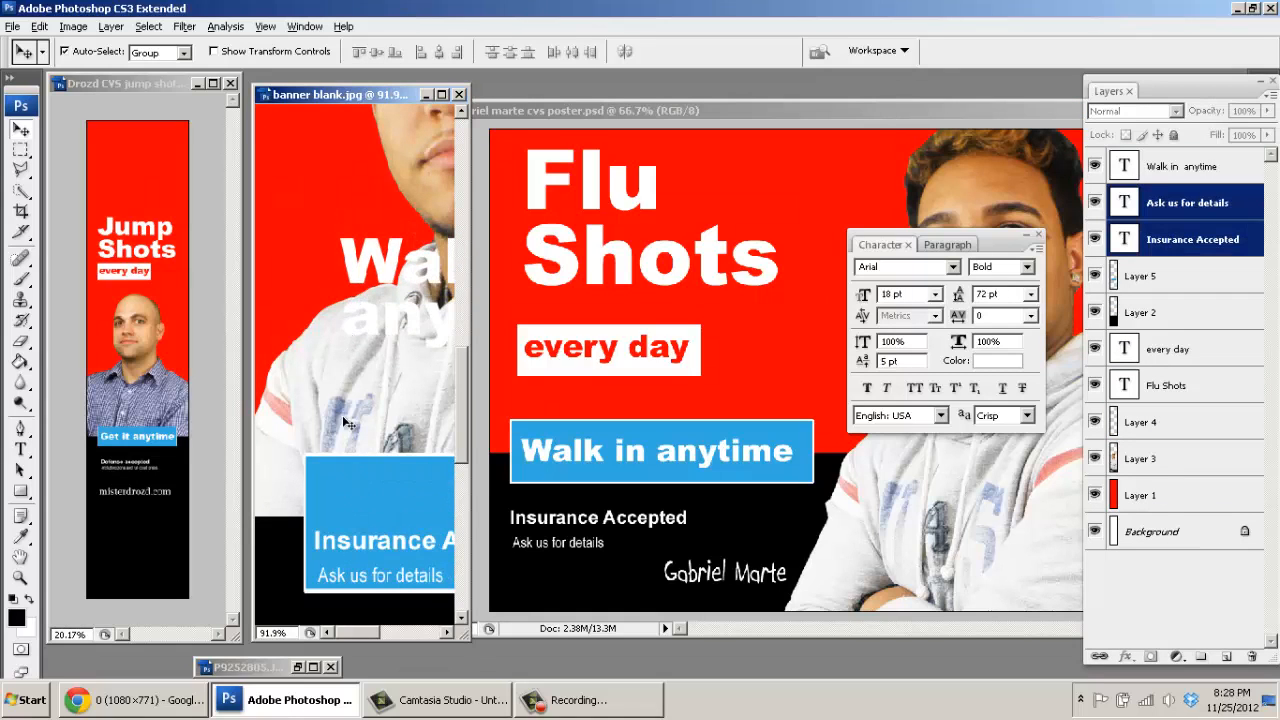
- Copy the poster's signature text into the banner below those lines
drag(333, 586, 327, 622)
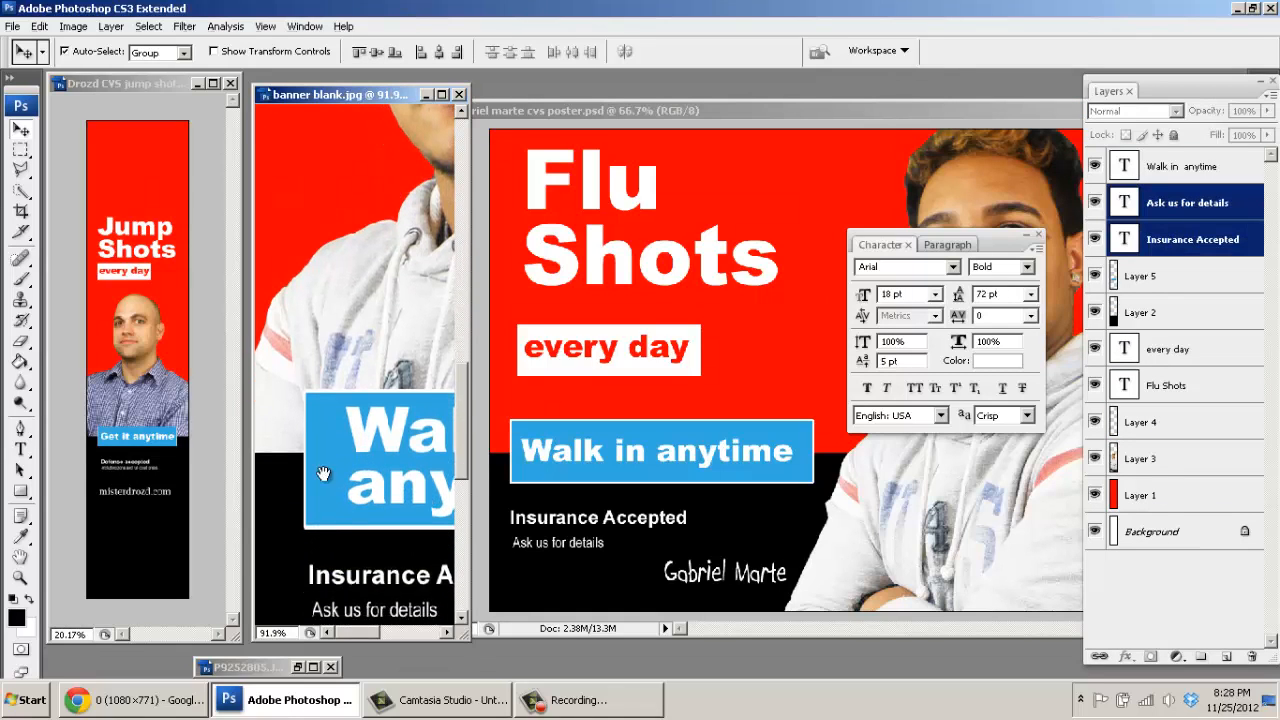
scroll(325, 470, down, 5)
scroll(345, 318, down, 2)
scroll(355, 318, down, 3)
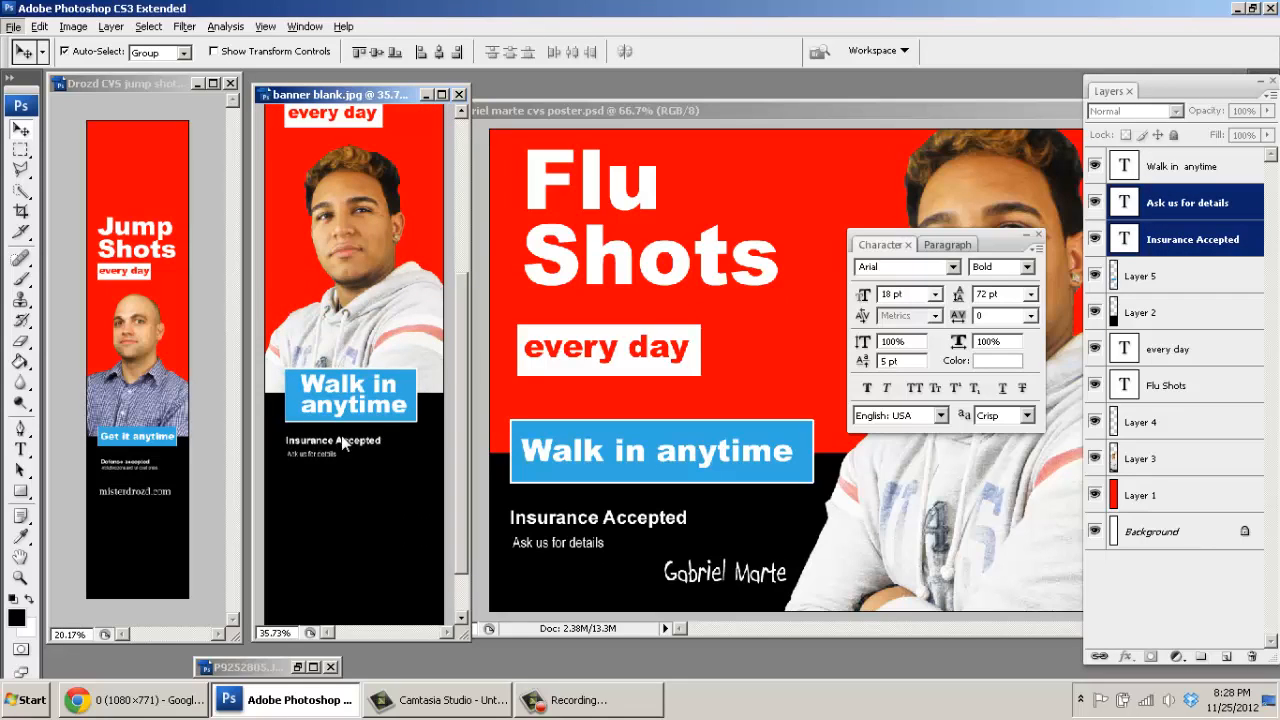
drag(618, 592, 346, 496)
- Scale the signature proportionally to 130% and set it just under the Ask us for details line
key(ctrl+z)
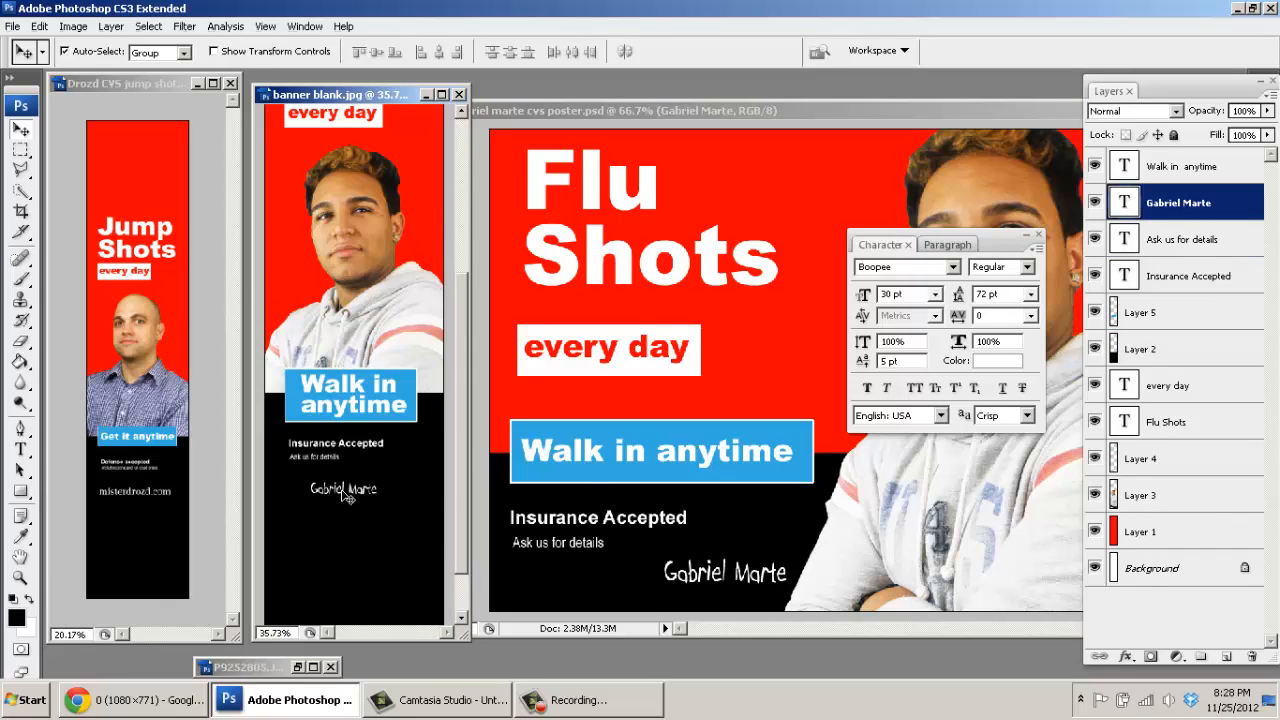
key(ctrl+t)
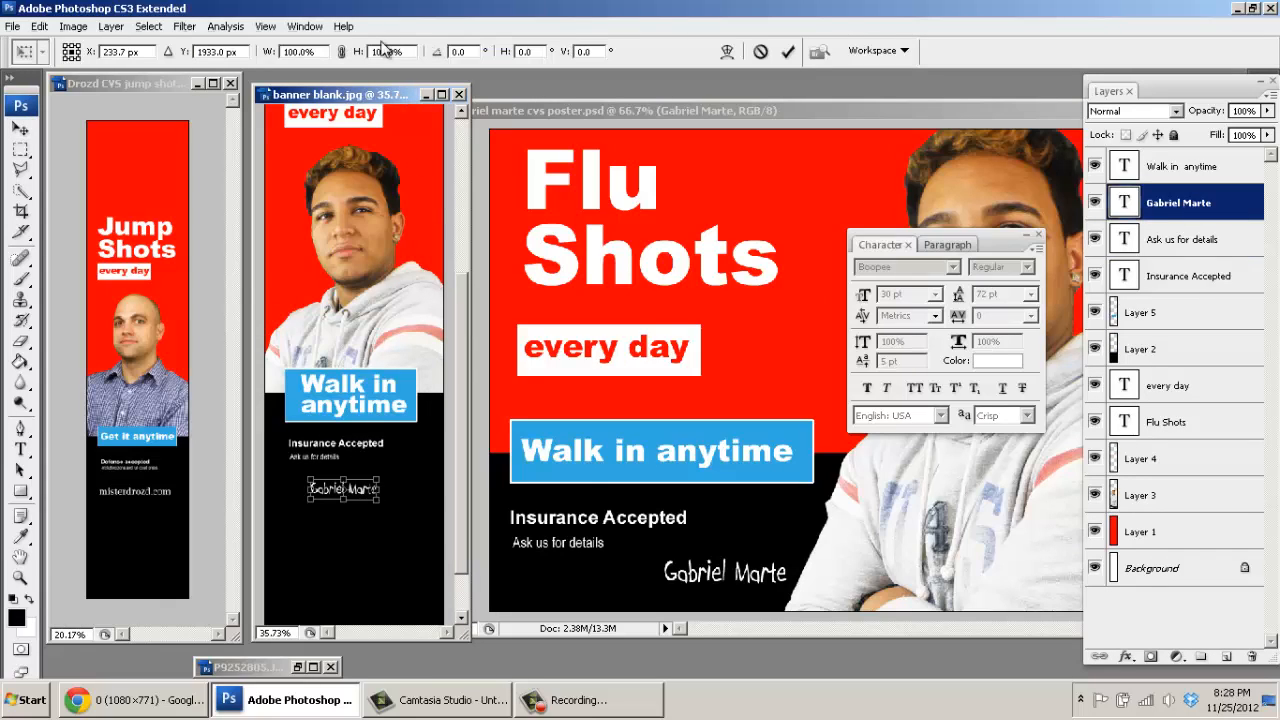
click(342, 52)
click(397, 53)
key(Up)
key(Up)
key(Up)
key(Up)
key(Up)
key(Up)
key(Up)
key(Up)
key(Up)
key(Up)
key(Up)
key(Up)
key(Up)
key(Up)
key(Up)
key(Up)
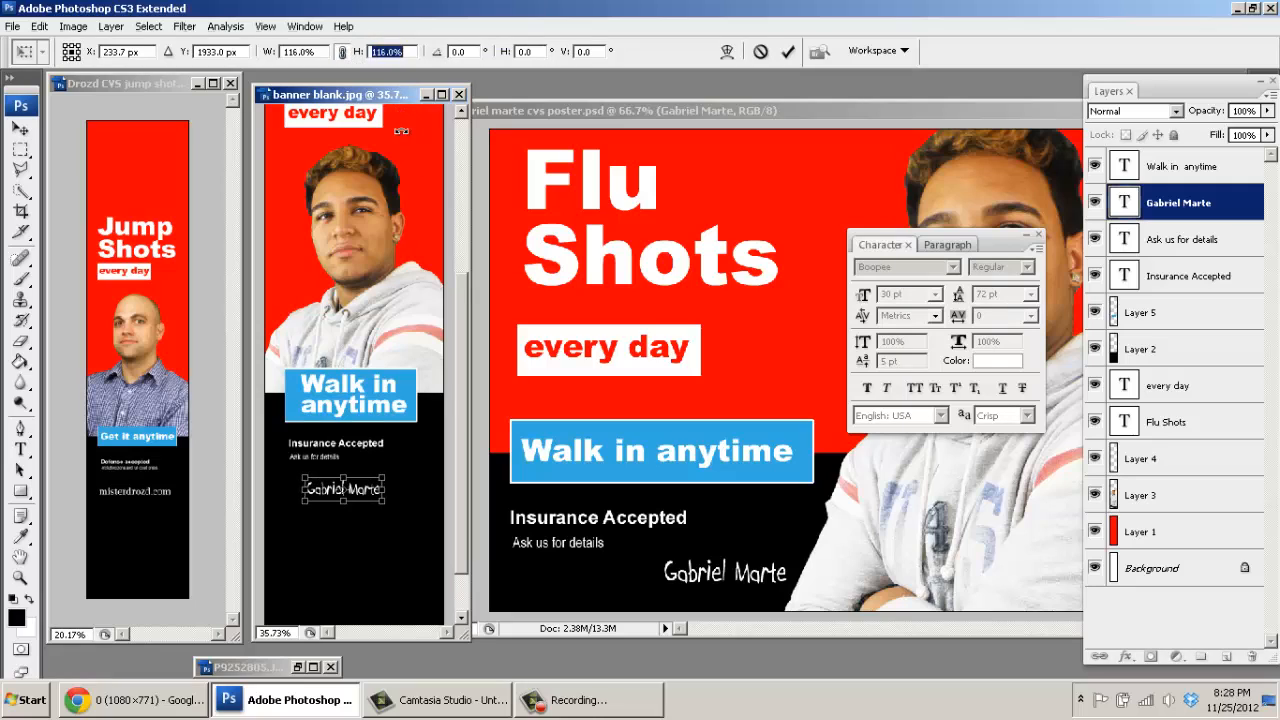
key(Up)
key(Up)
key(Up)
key(Up)
key(Up)
key(Up)
key(Up)
key(Up)
key(Up)
key(Up)
key(Up)
key(Up)
key(Up)
key(Up)
drag(368, 497, 357, 492)
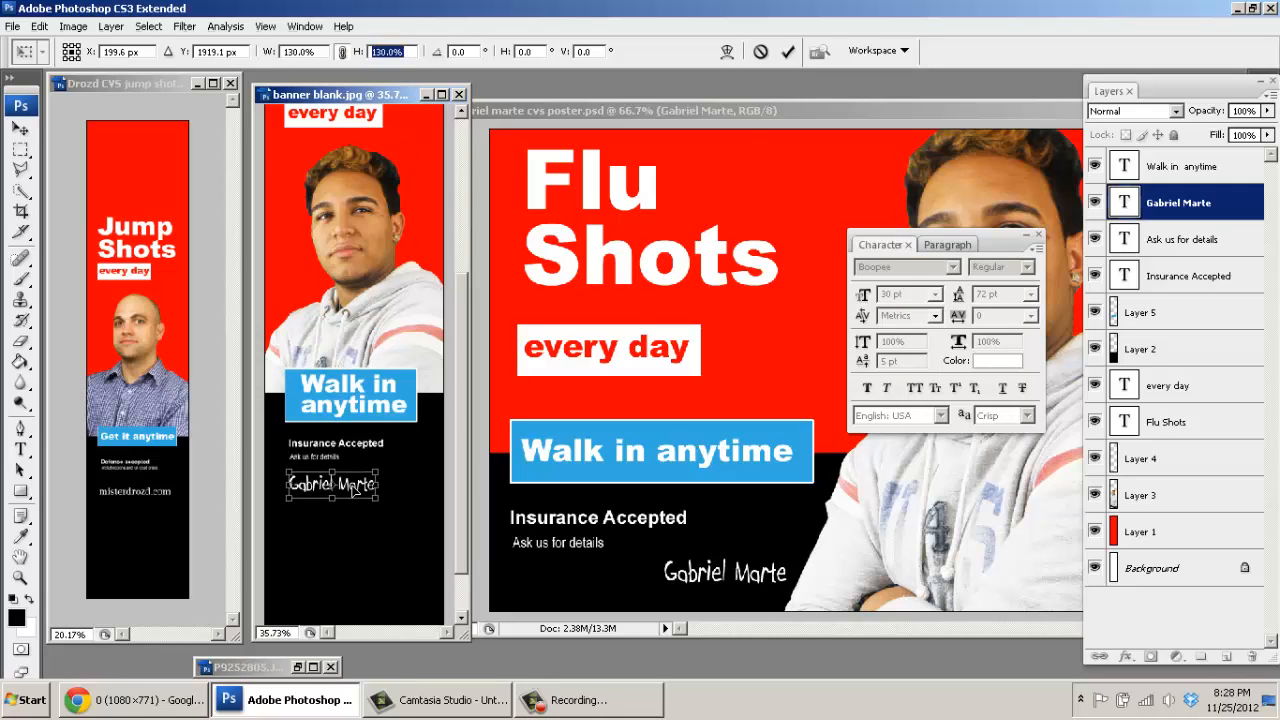
click(788, 52)
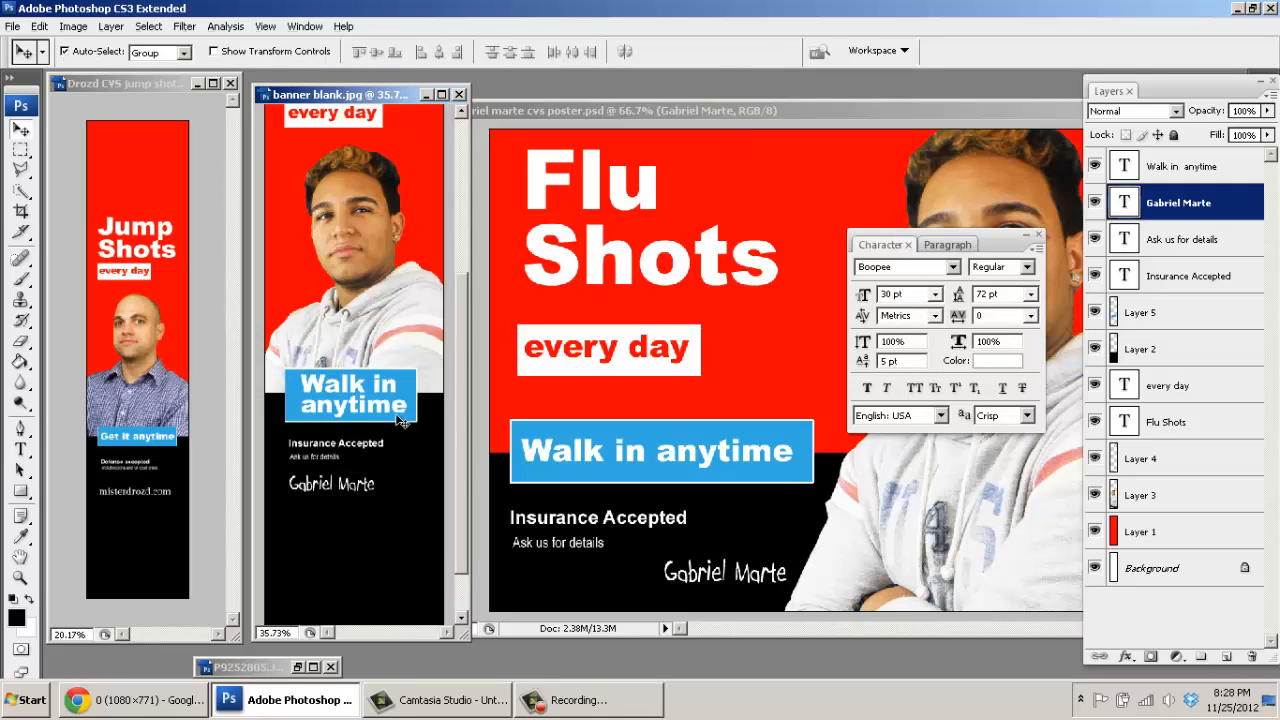
- Open the Save As dialog for the banner
scroll(355, 372, down, 2)
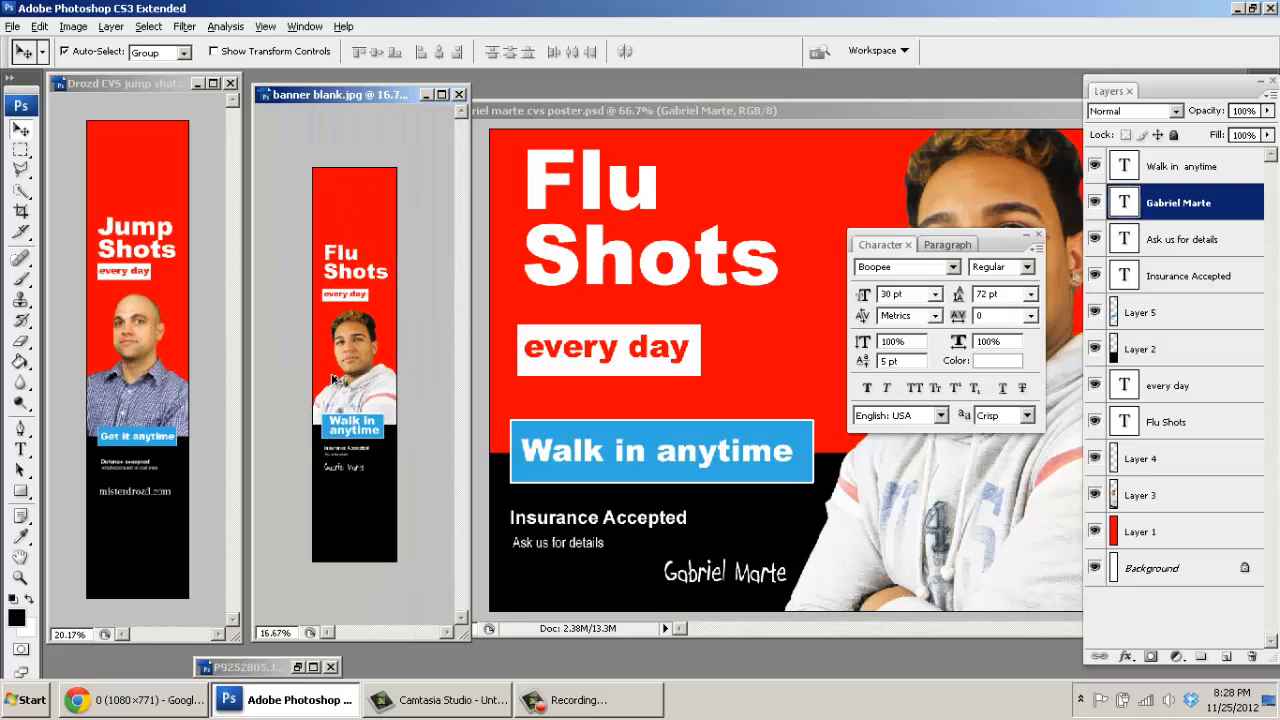
click(20, 28)
click(72, 238)
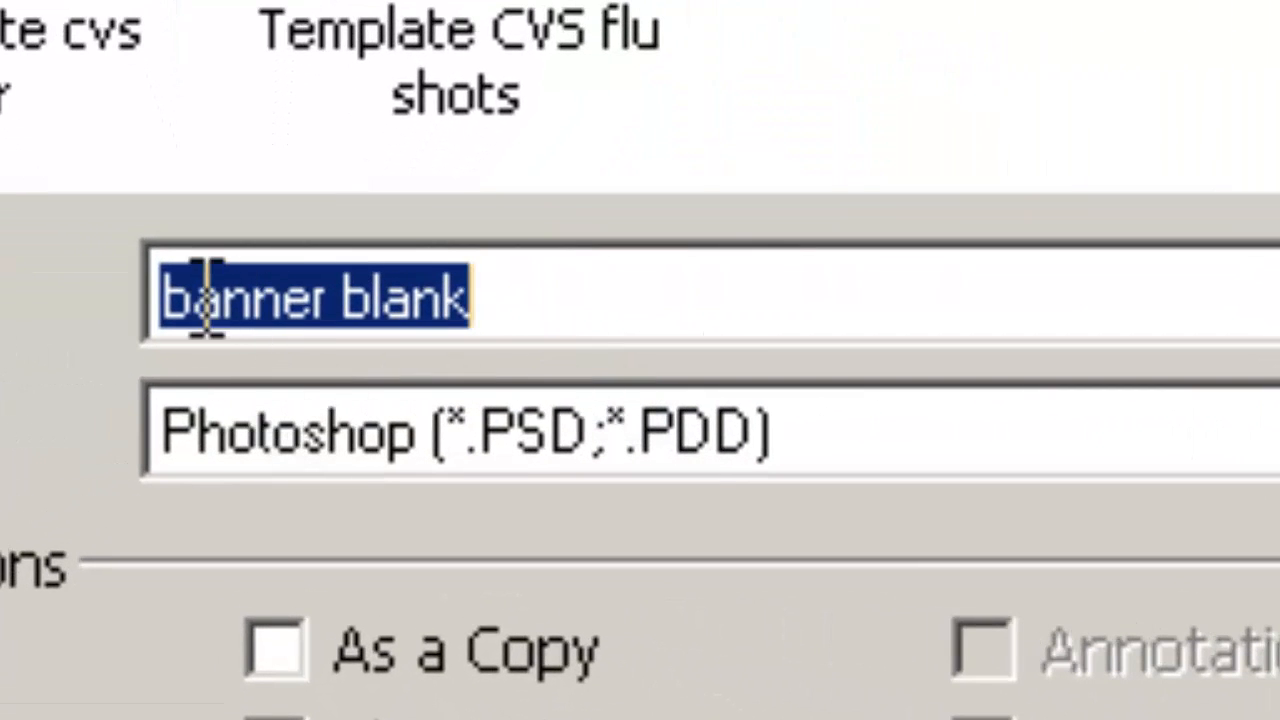
- Replace 'blank' in the file name with the author's name, choose JPEG format and save
key(Home)
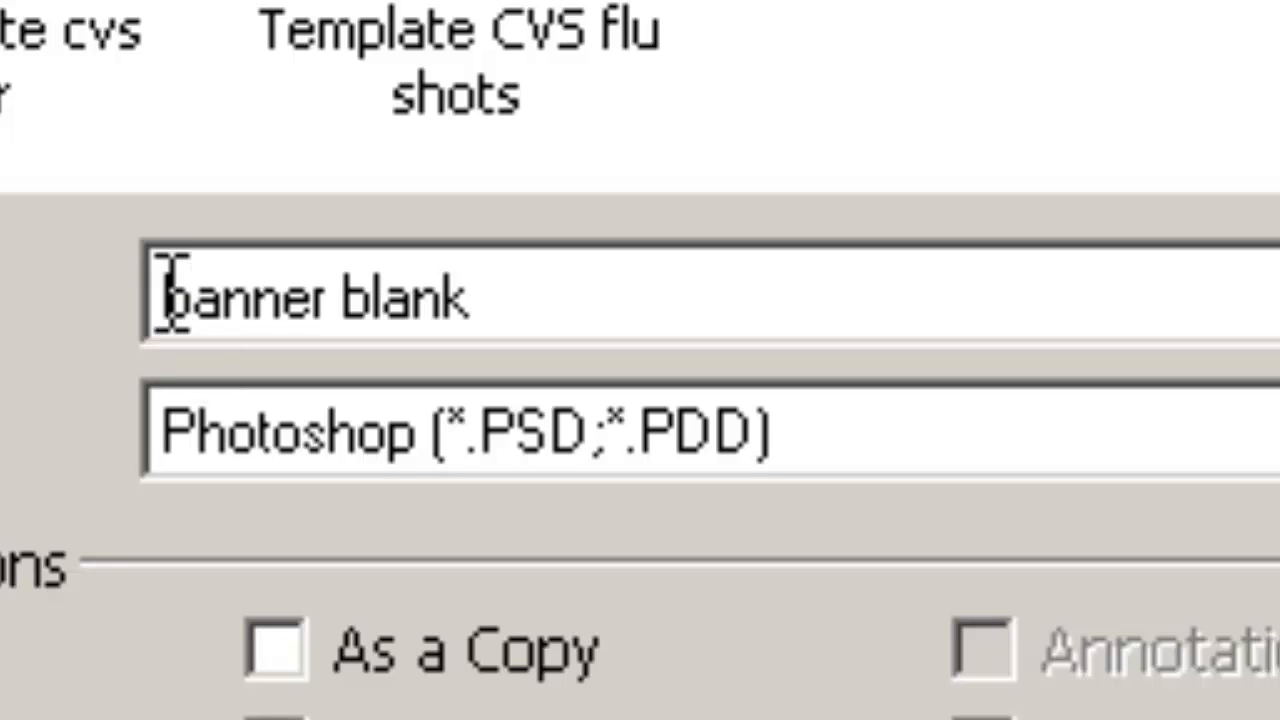
double_click(391, 290)
key(BackSpace)
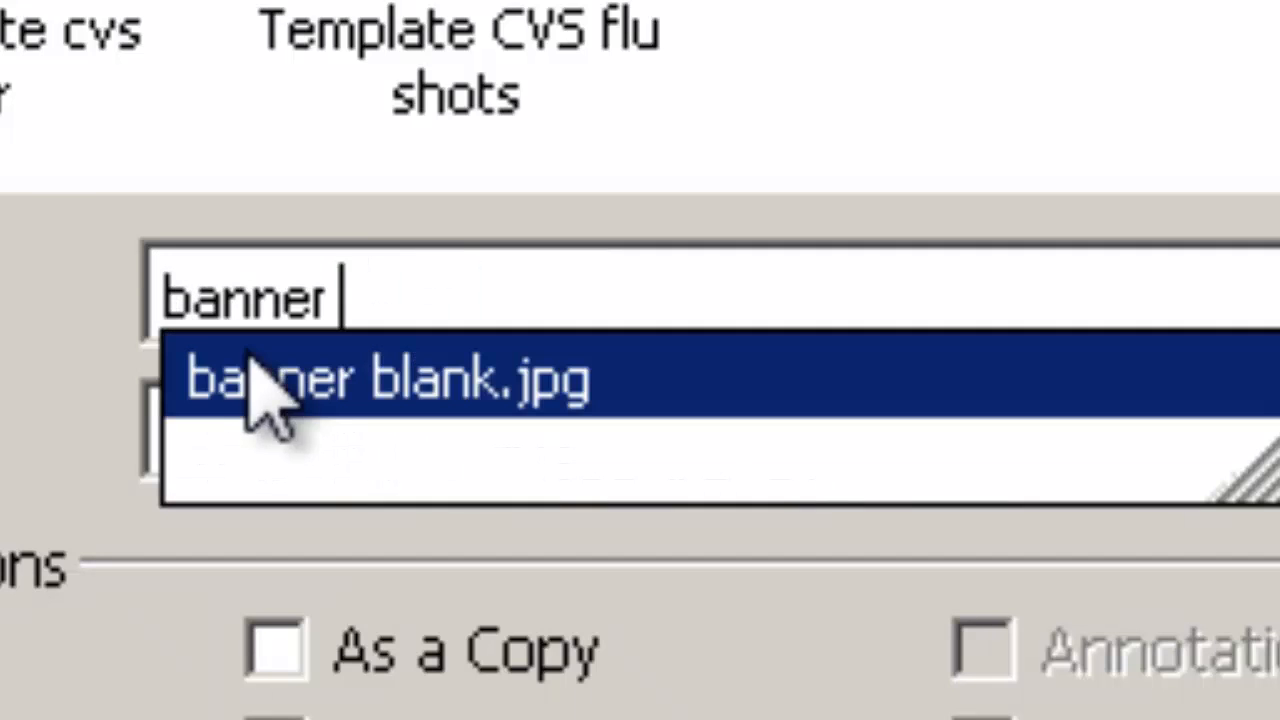
click(178, 312)
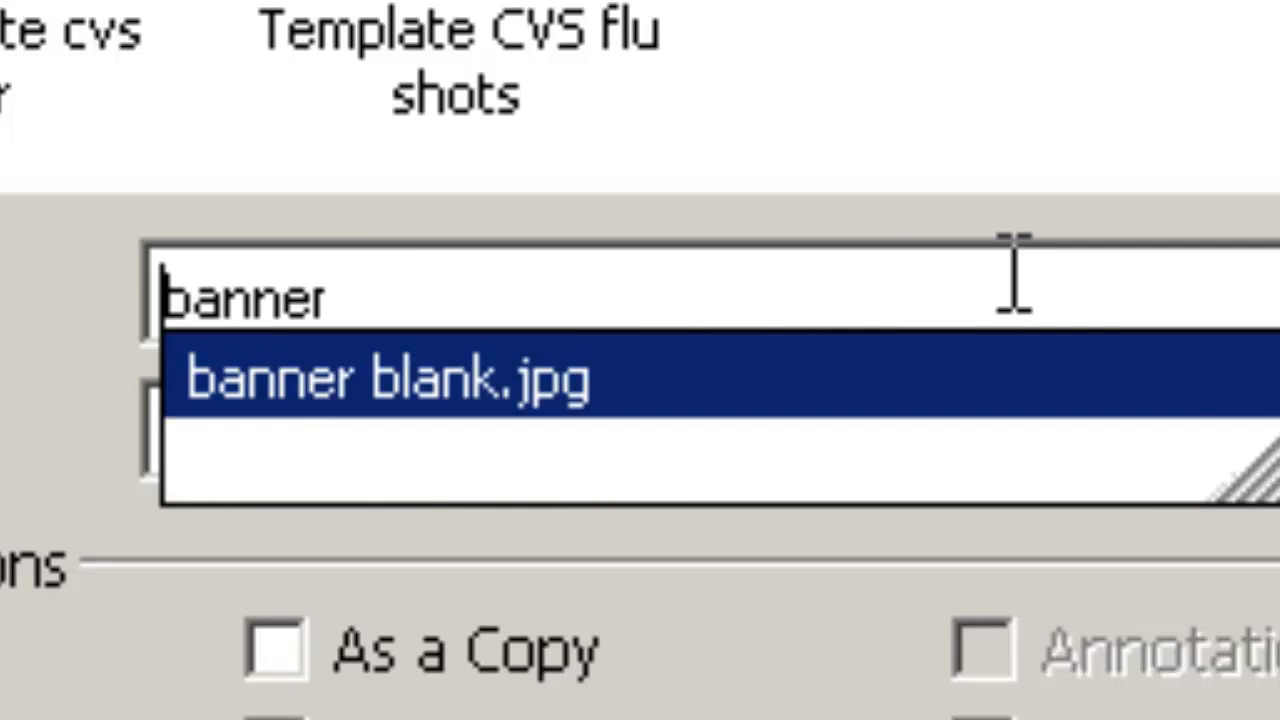
text(gabriel marte)
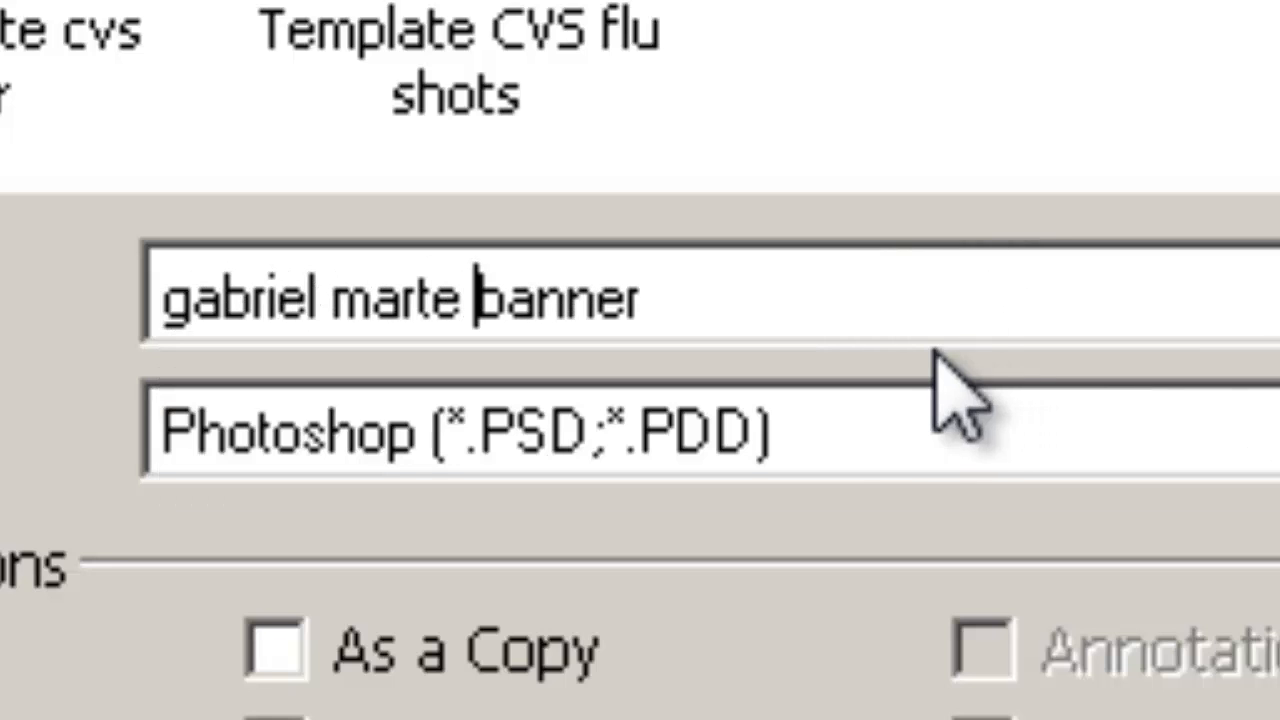
click(880, 432)
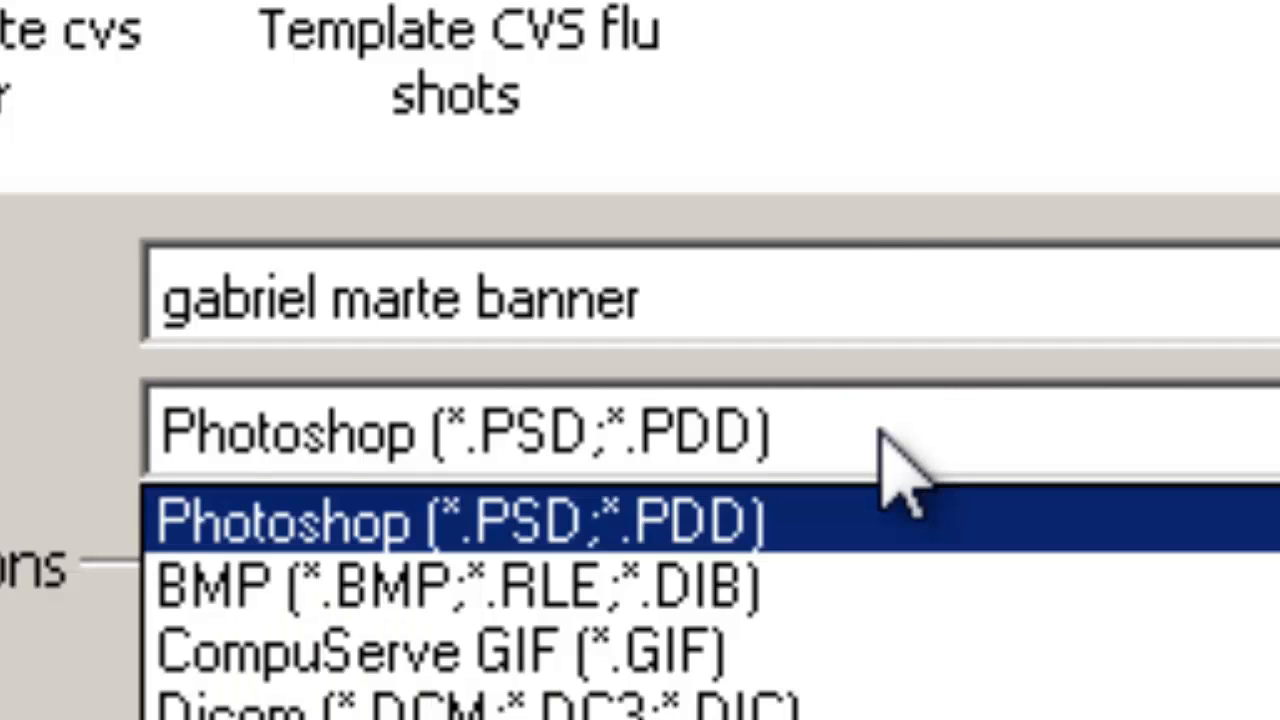
click(960, 716)
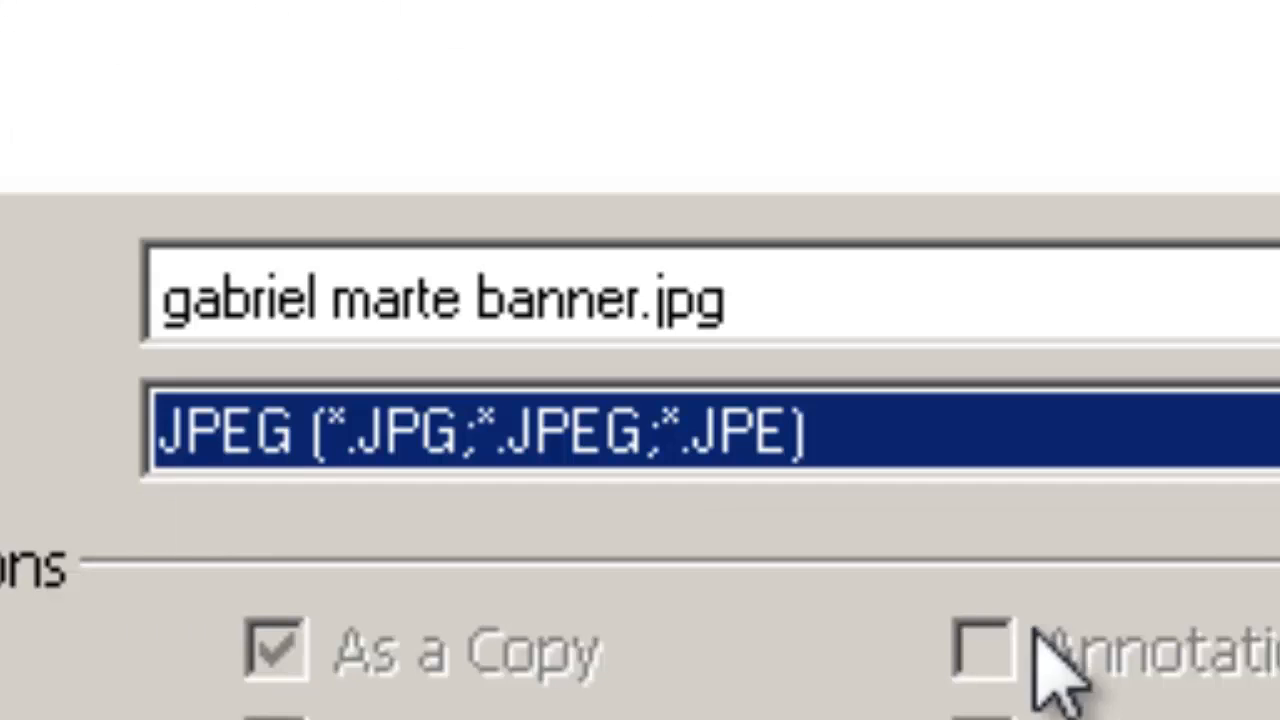
click(1275, 318)
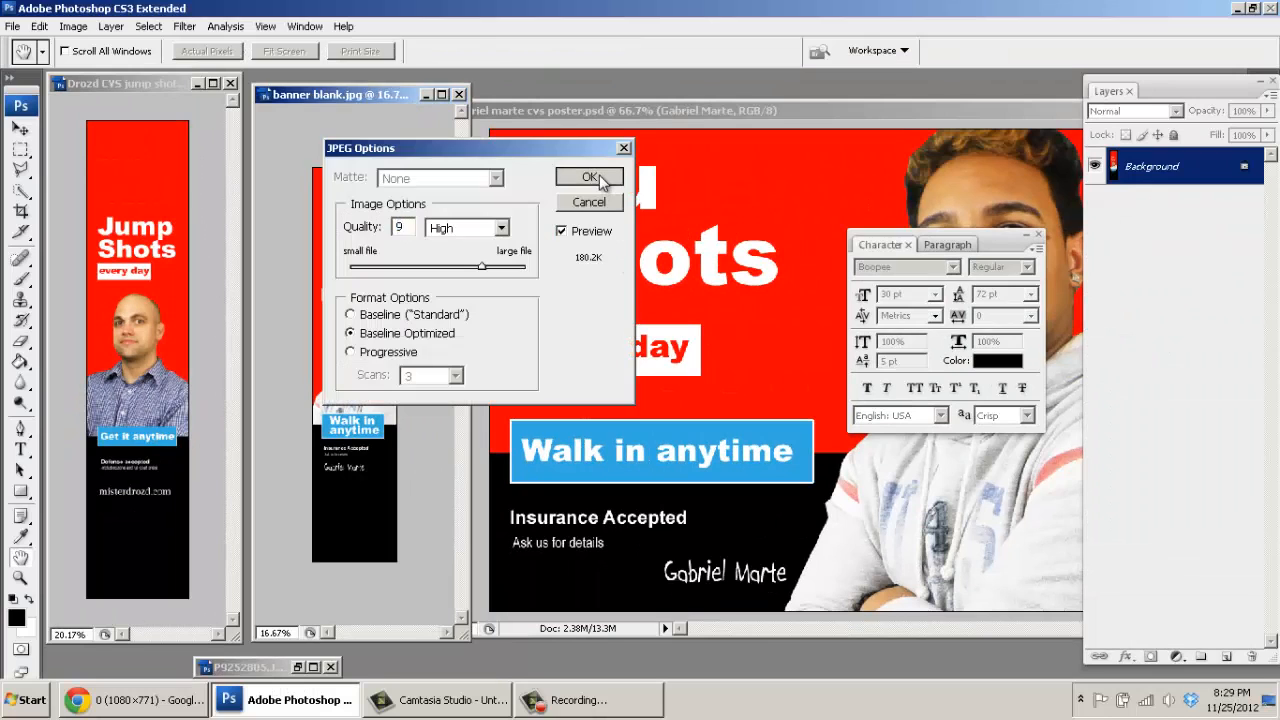
- Accept JPEG quality 9 High, then close the Flu Shots poster without saving
click(588, 175)
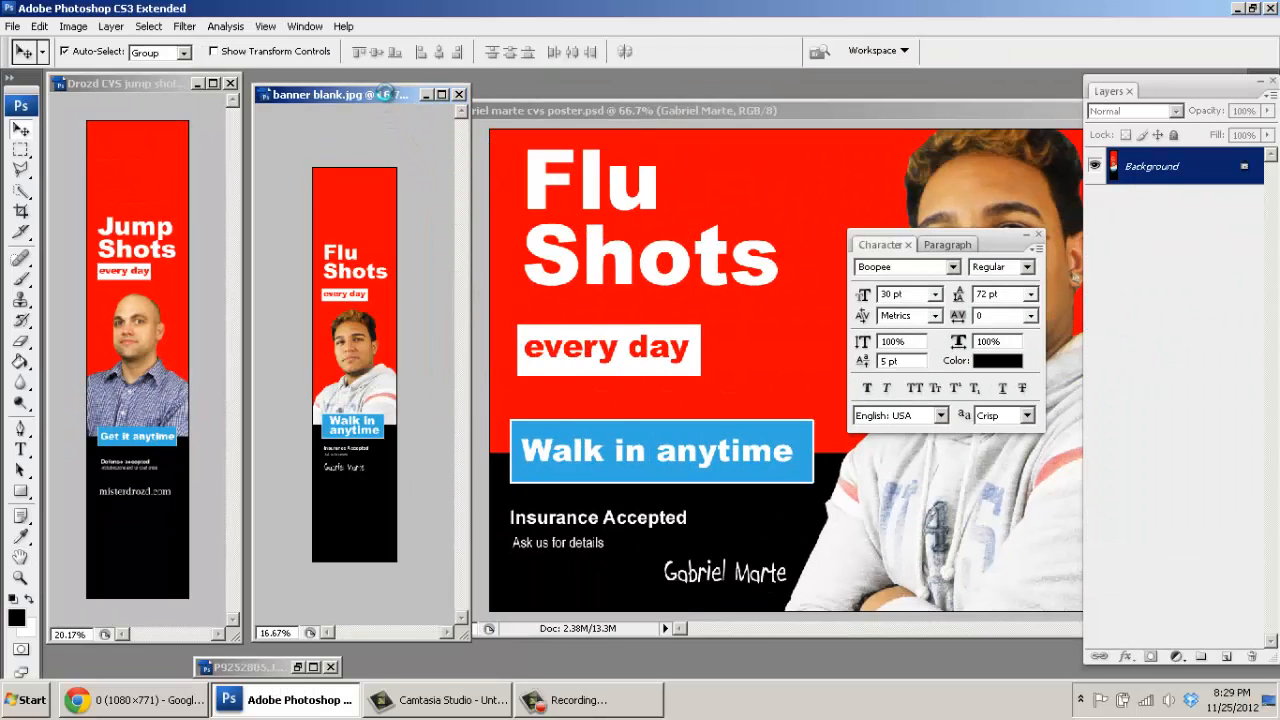
mouse_move(386, 95)
mouse_down()
mouse_move(408, 93)
mouse_move(374, 91)
mouse_up()
drag(791, 108, 373, 116)
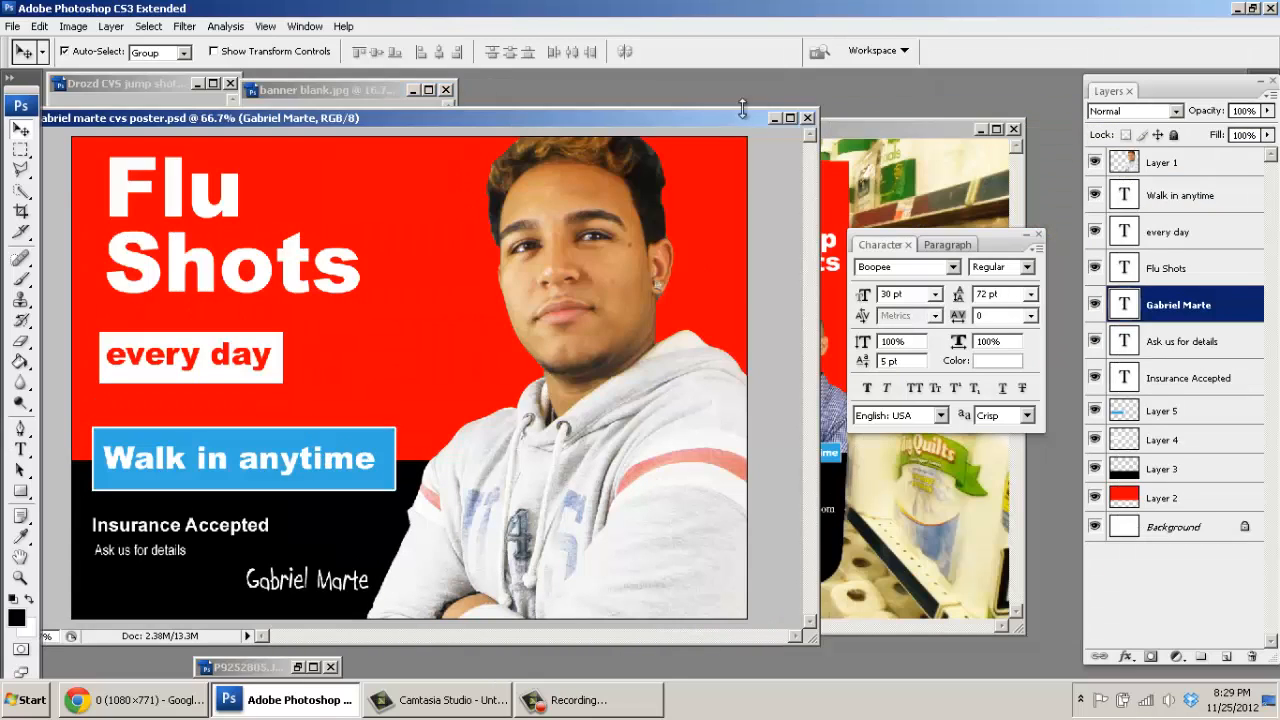
click(808, 118)
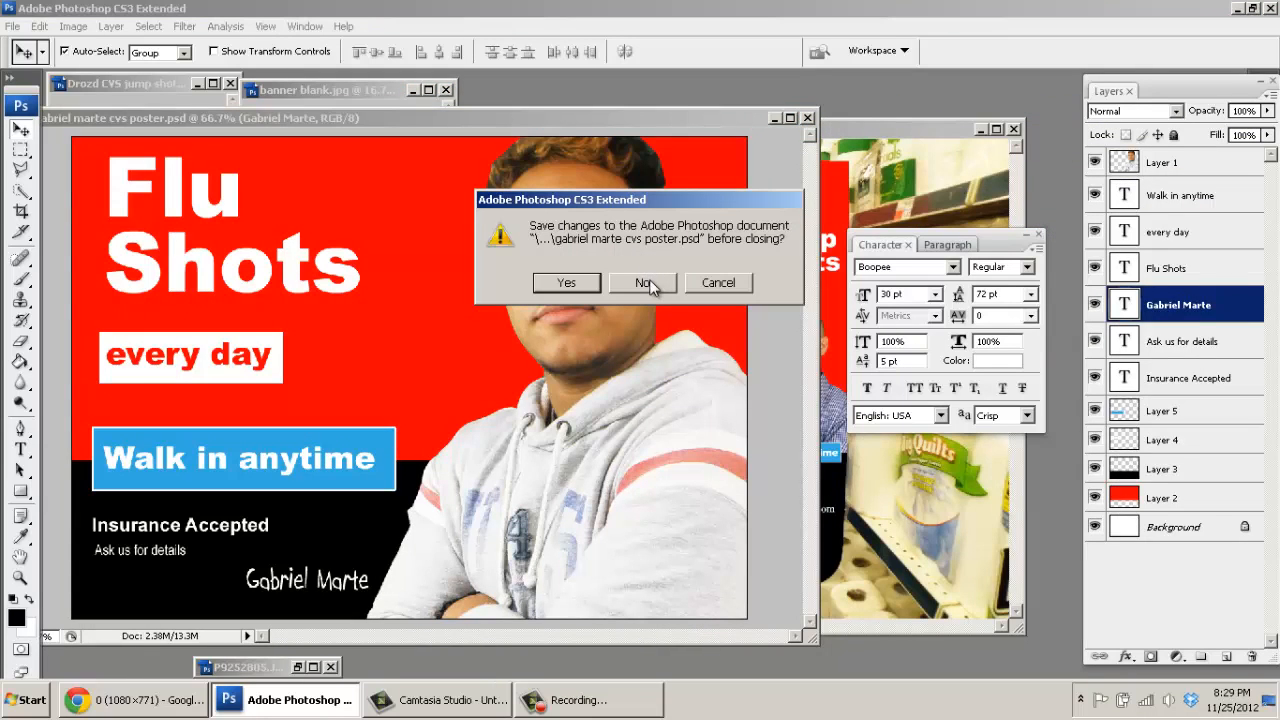
click(655, 289)
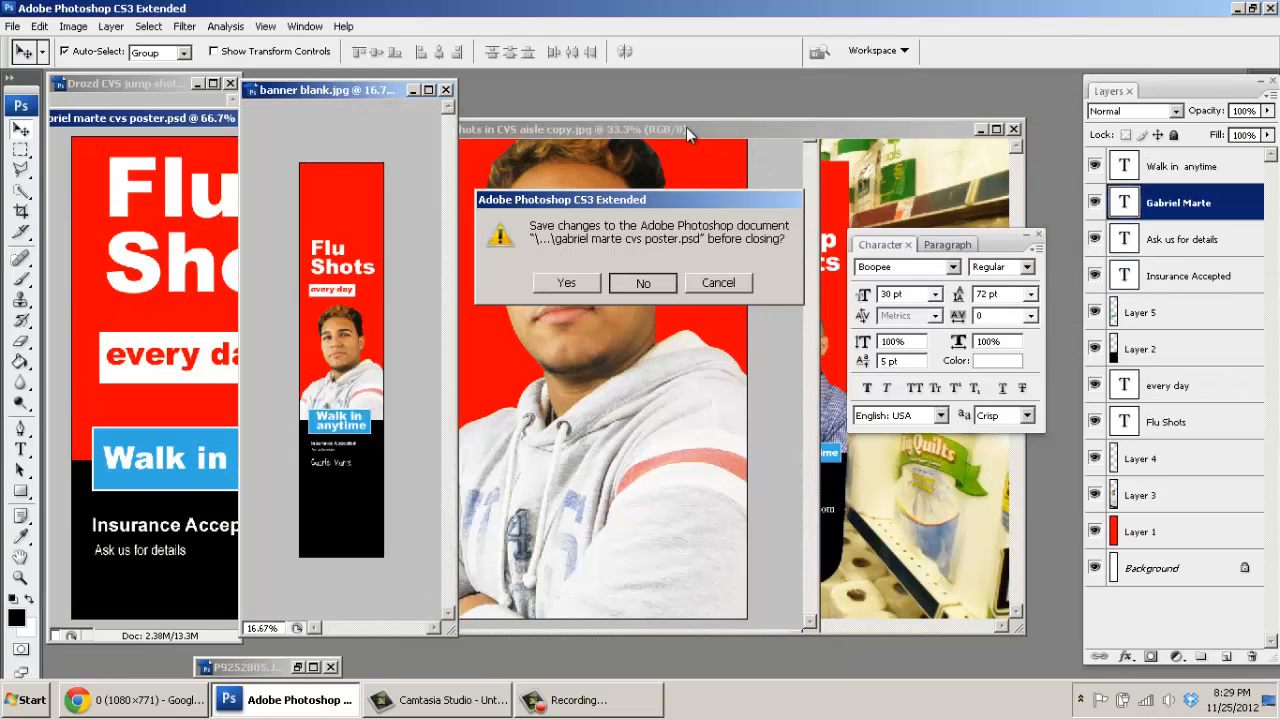
- Restore the minimized P9252805.JPG aisle photo window
drag(711, 125, 765, 112)
double_click(284, 672)
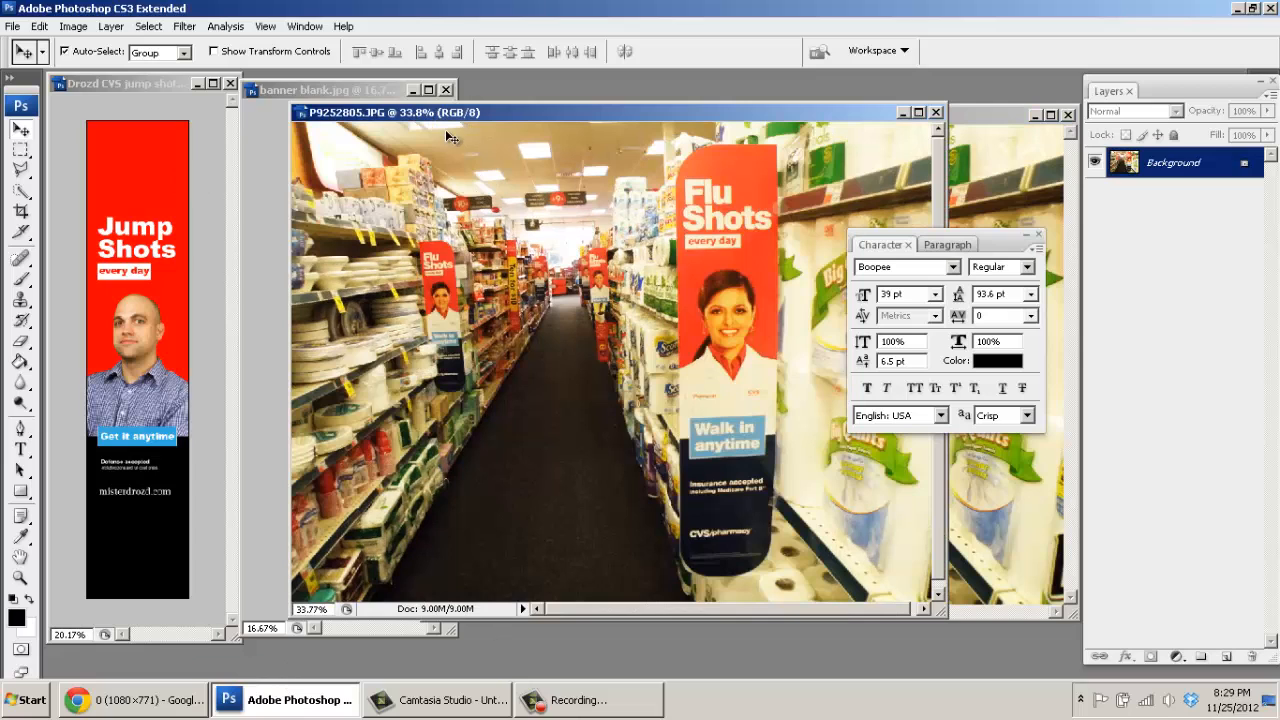
click(18, 30)
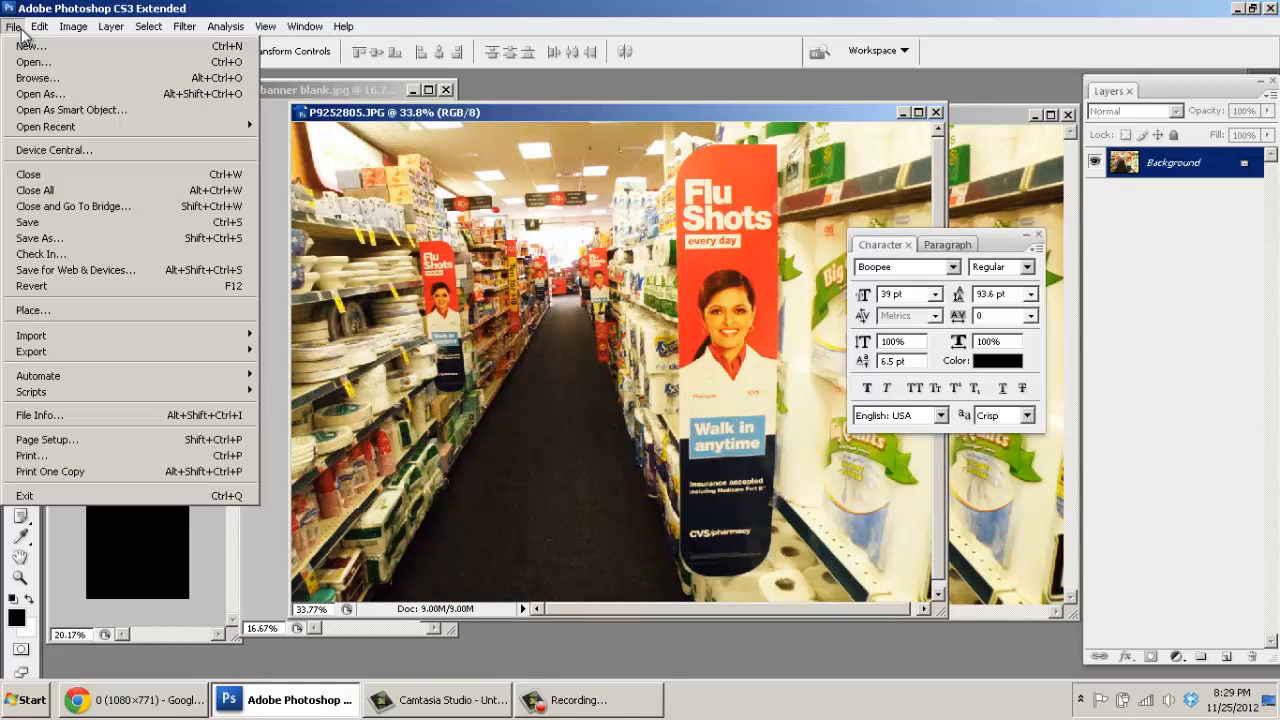
- Open the flu shots in CVS aisle template and the saved vertical Flu Shots banner JPEG
click(22, 62)
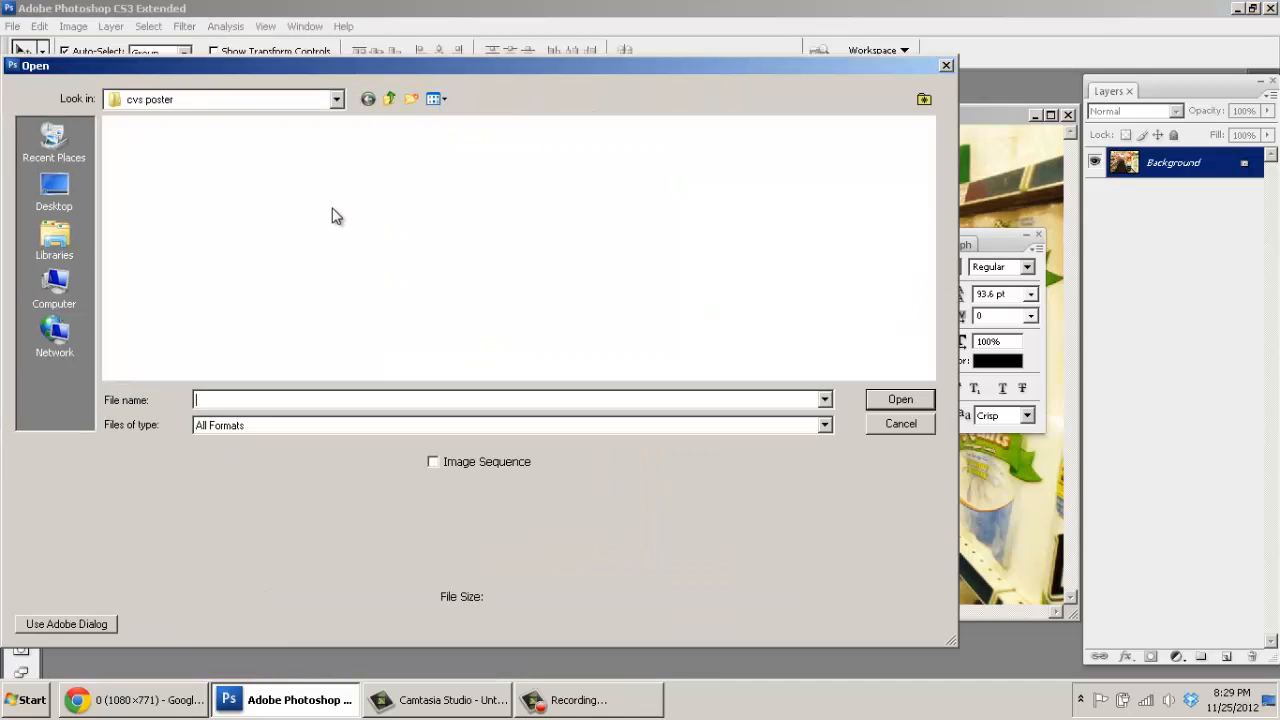
double_click(264, 292)
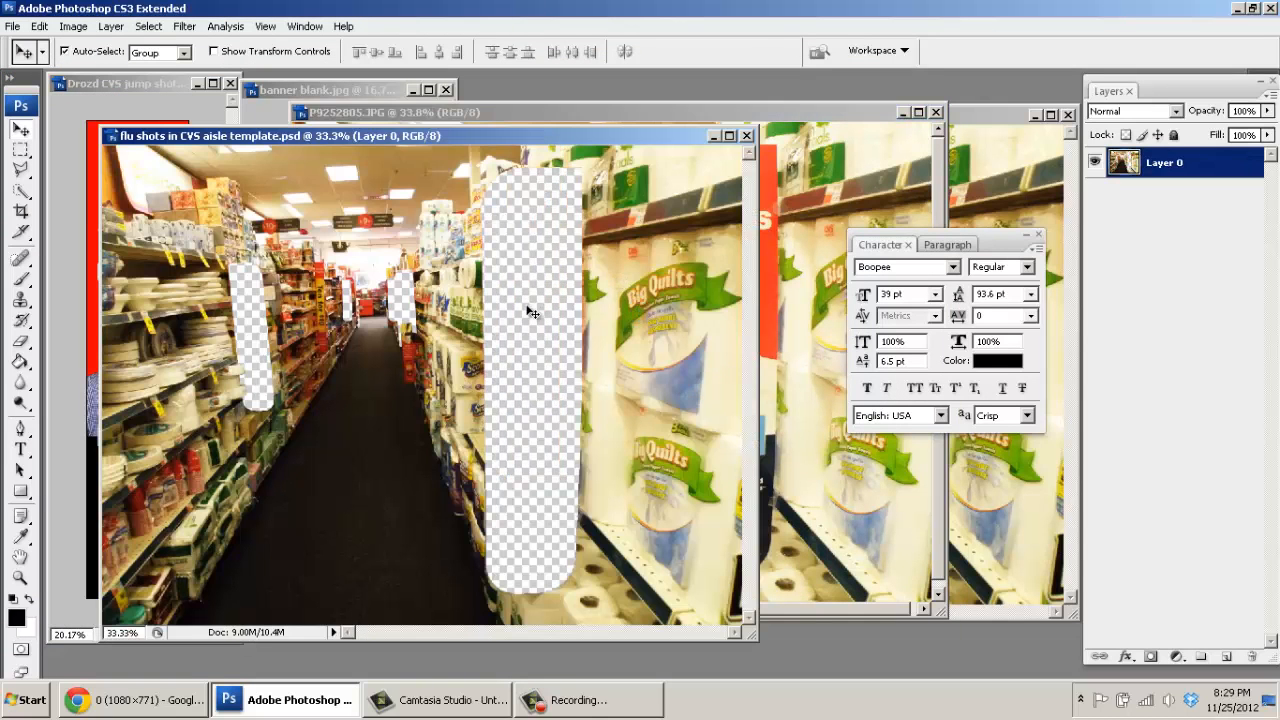
drag(491, 140, 669, 146)
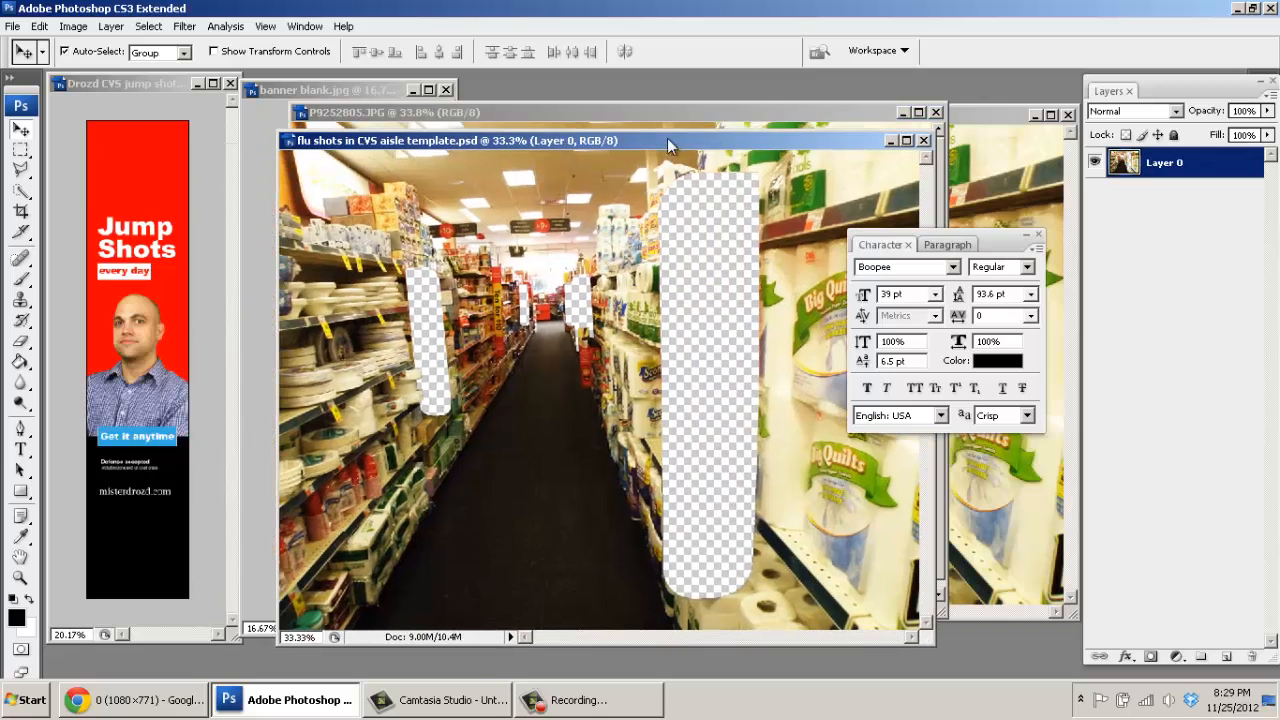
click(290, 92)
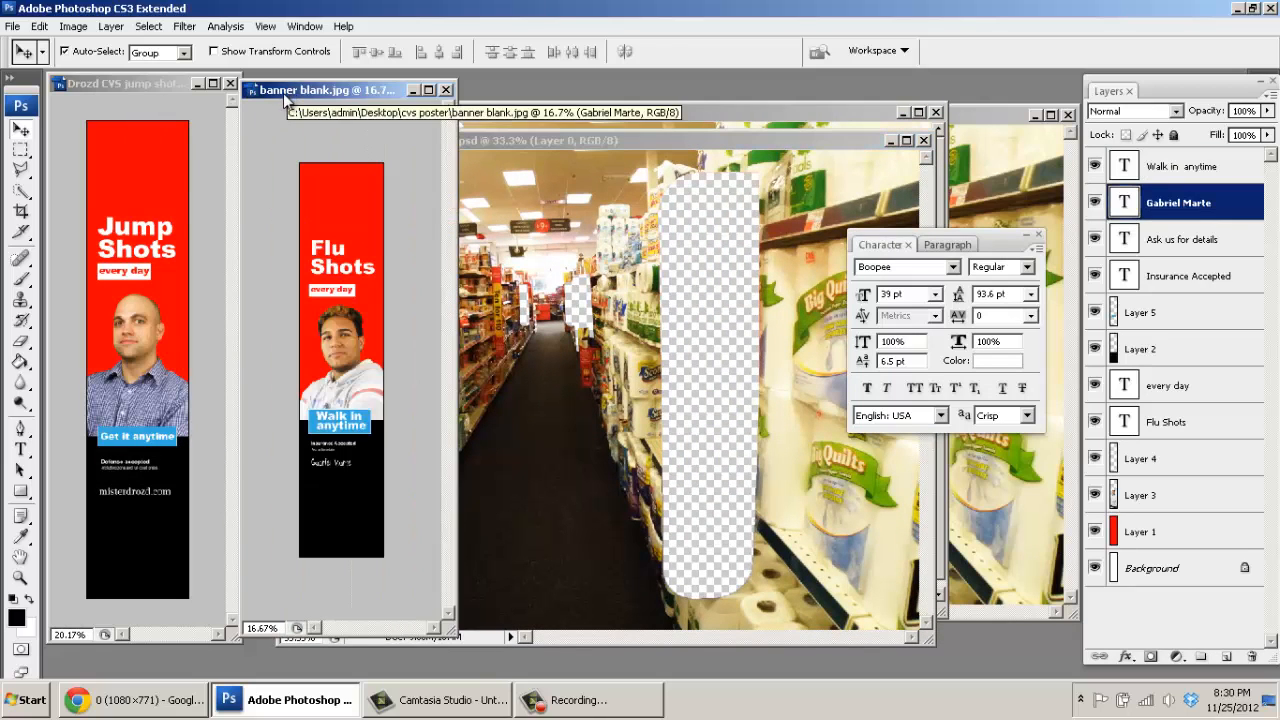
click(13, 26)
click(30, 61)
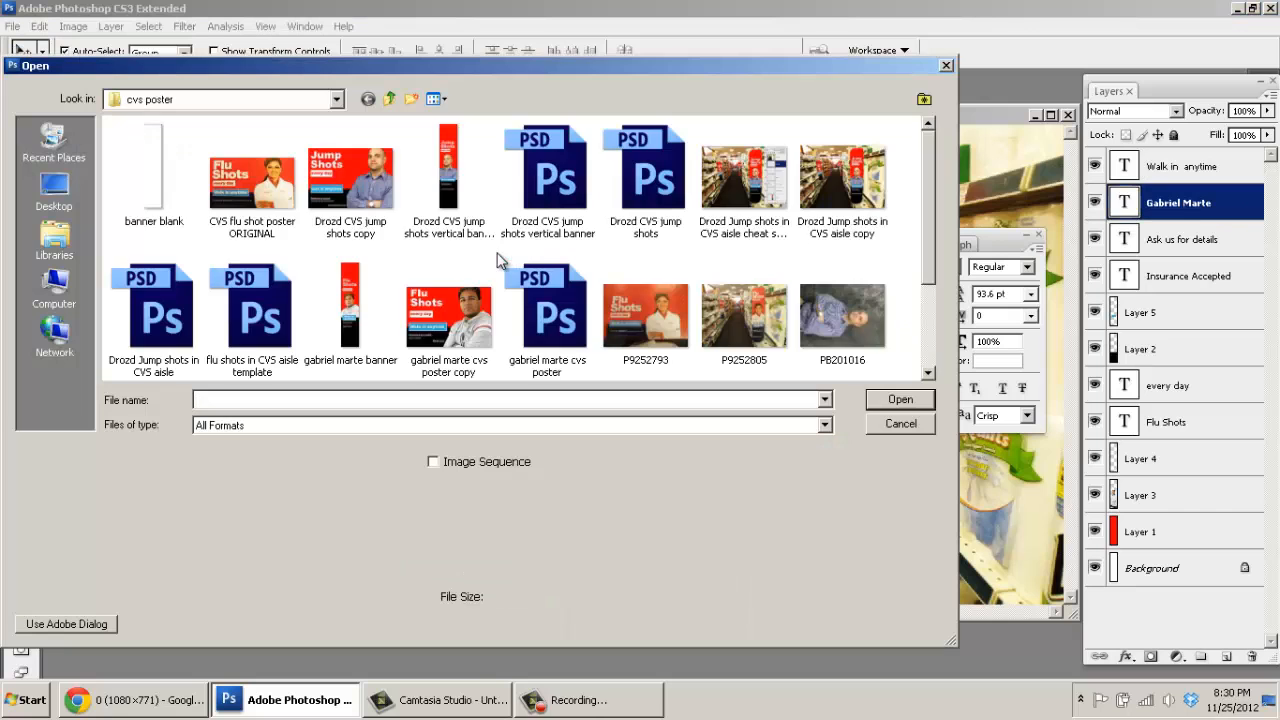
click(365, 315)
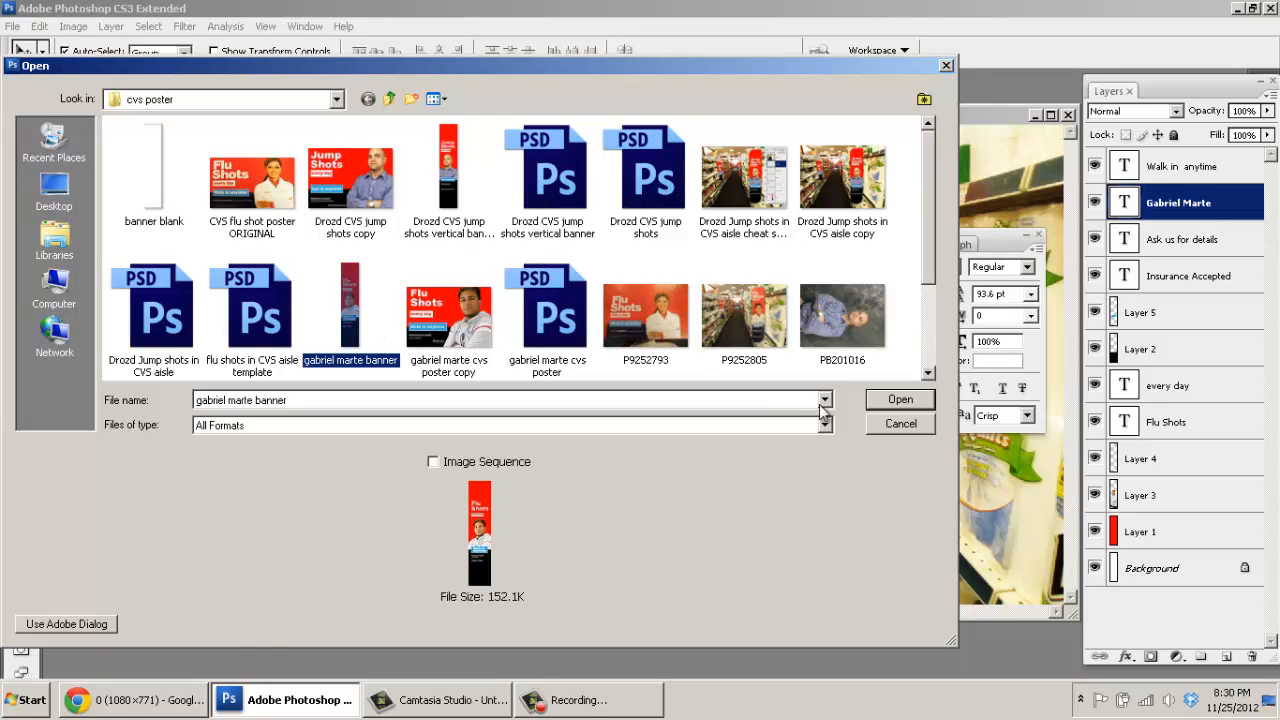
click(883, 400)
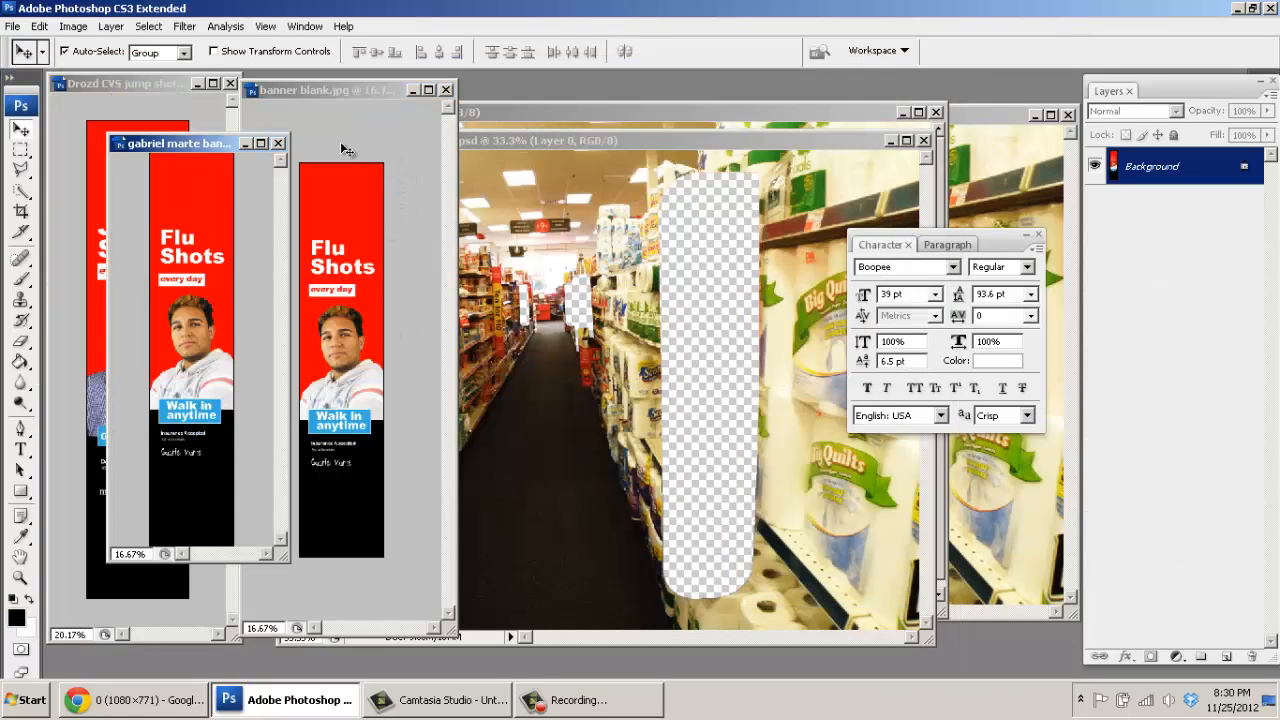
- Close banner blank.jpg without saving and drag the banner into the aisle template
click(446, 89)
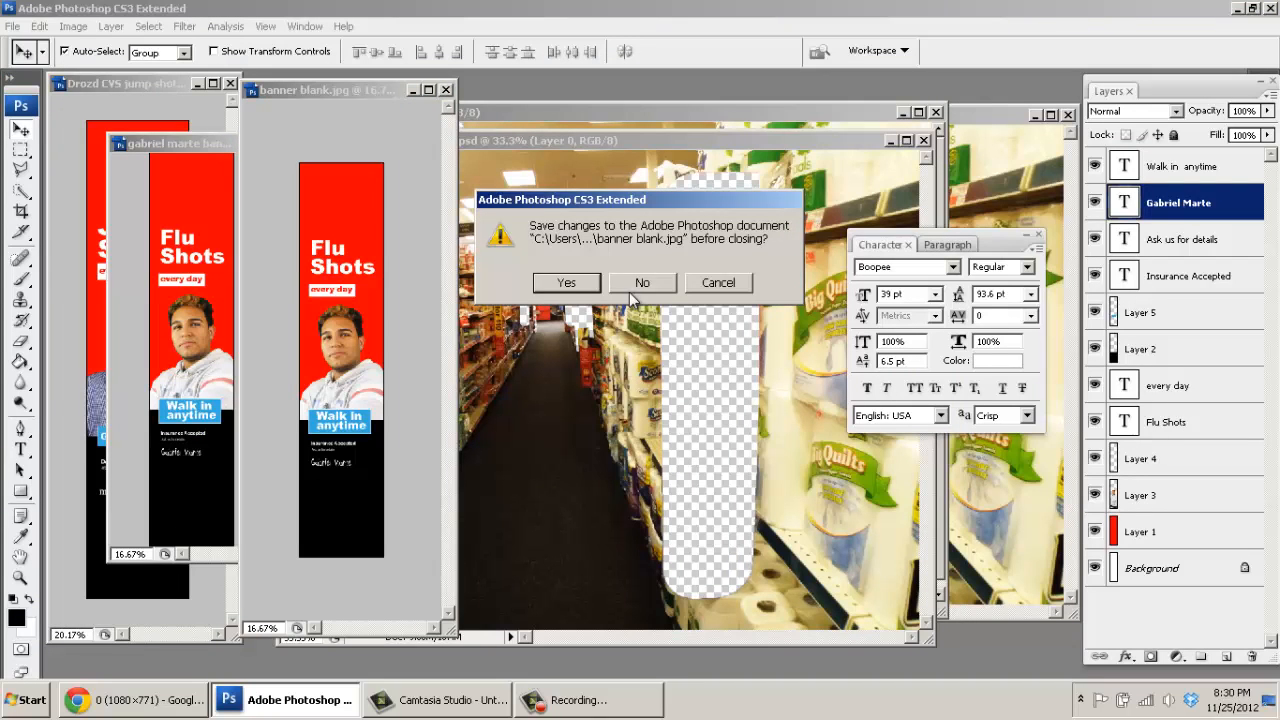
click(642, 283)
drag(378, 313, 725, 295)
- Maximize the template and move the banner layer (Layer 1) below the store photo layer
double_click(643, 146)
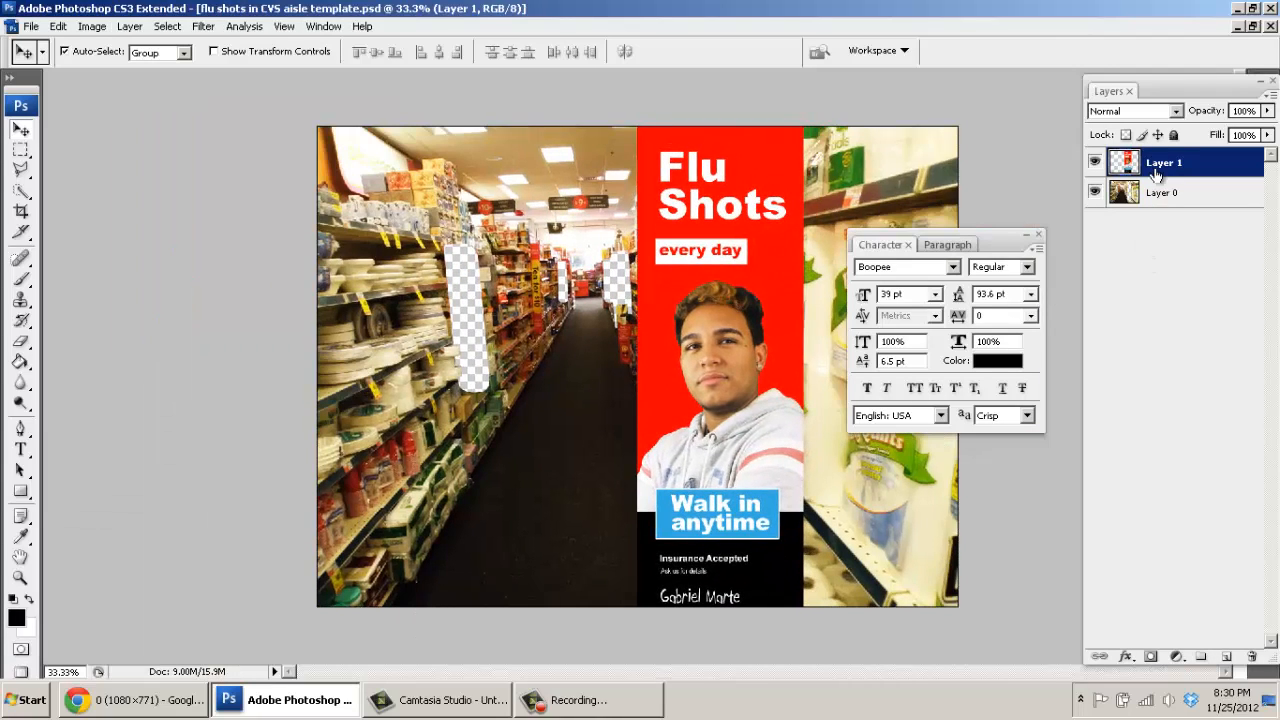
drag(1155, 175, 1150, 212)
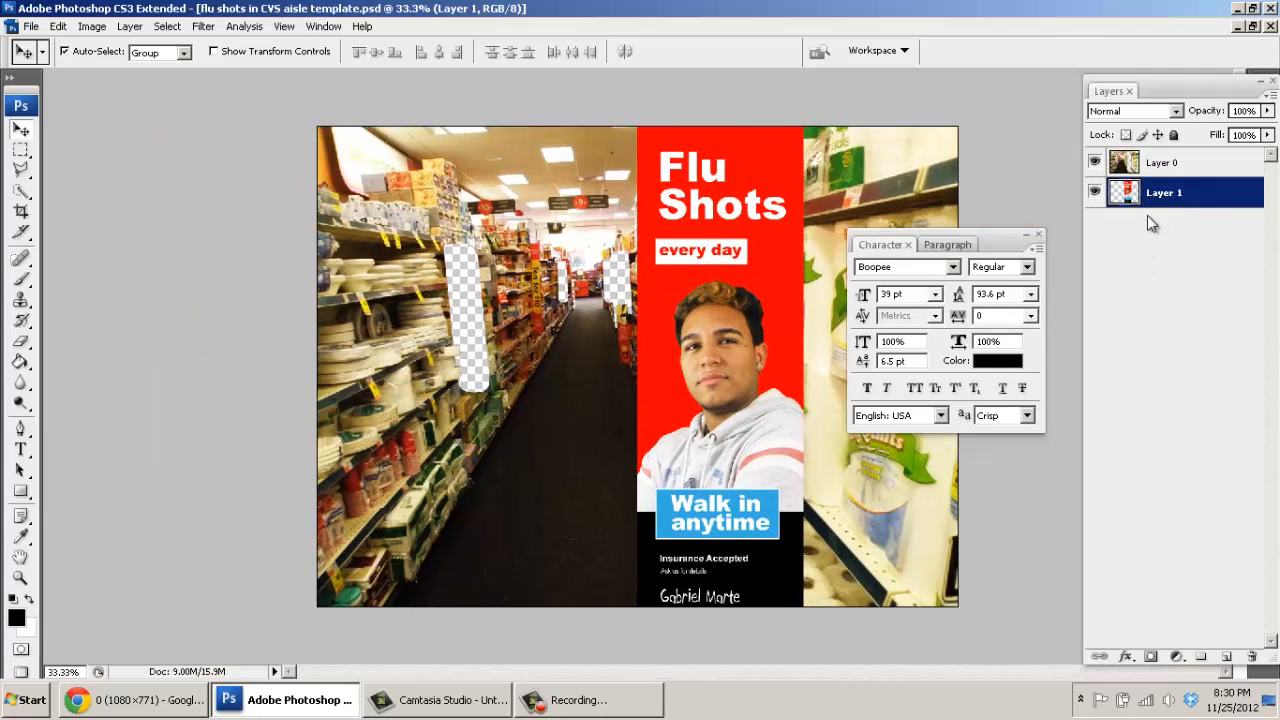
click(1038, 237)
drag(742, 352, 768, 340)
- Scale the banner proportionally to 66%, fit it into the right cutout, and drag a copy leftward
key(ctrl+t)
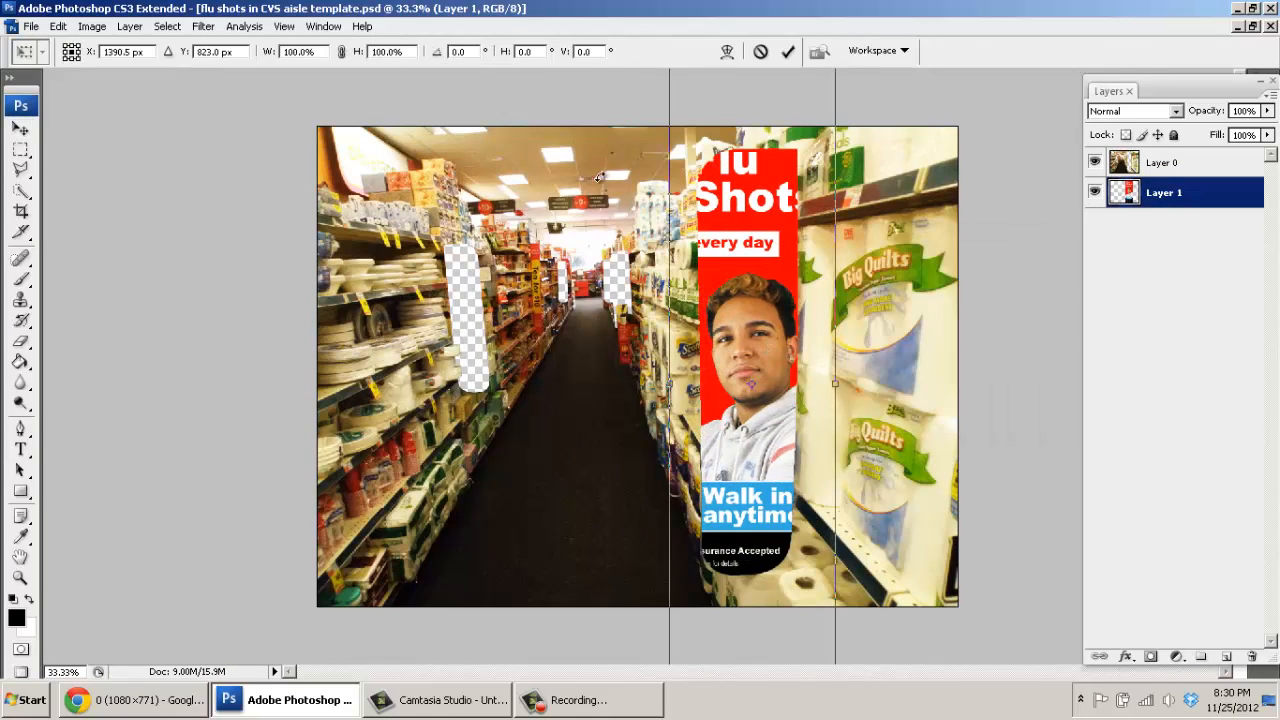
click(342, 51)
text(55)
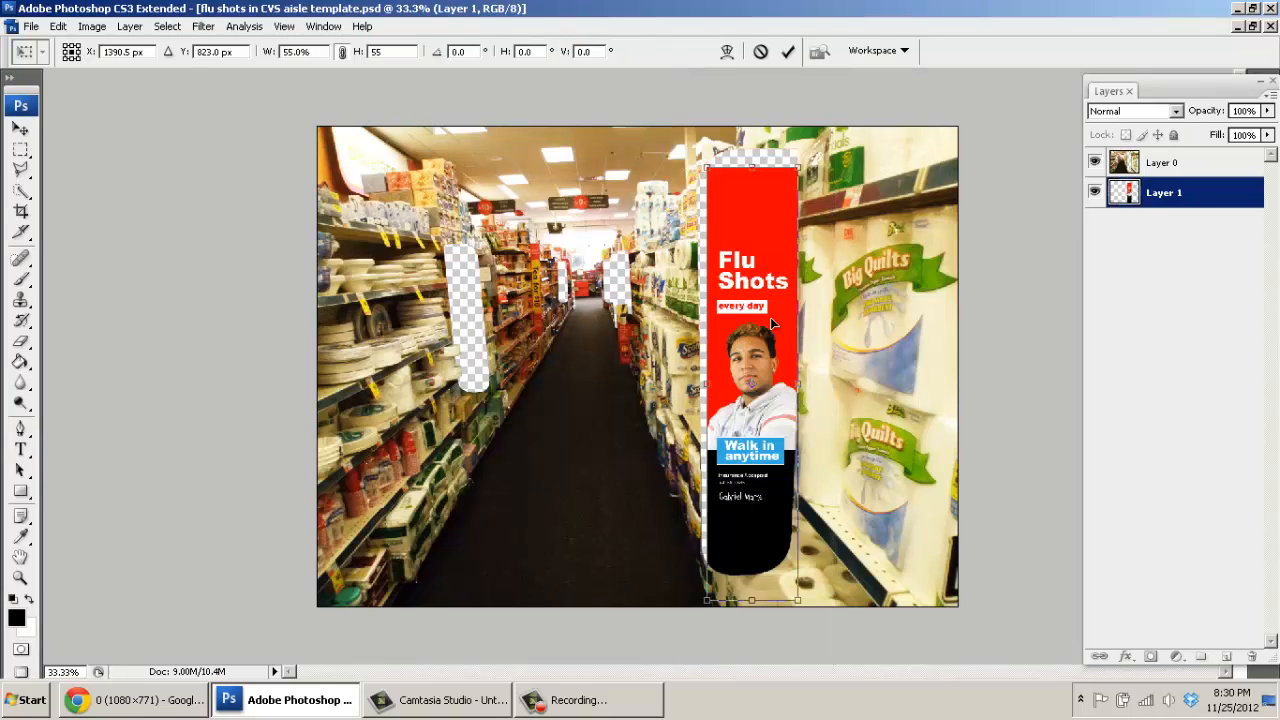
drag(770, 317, 767, 298)
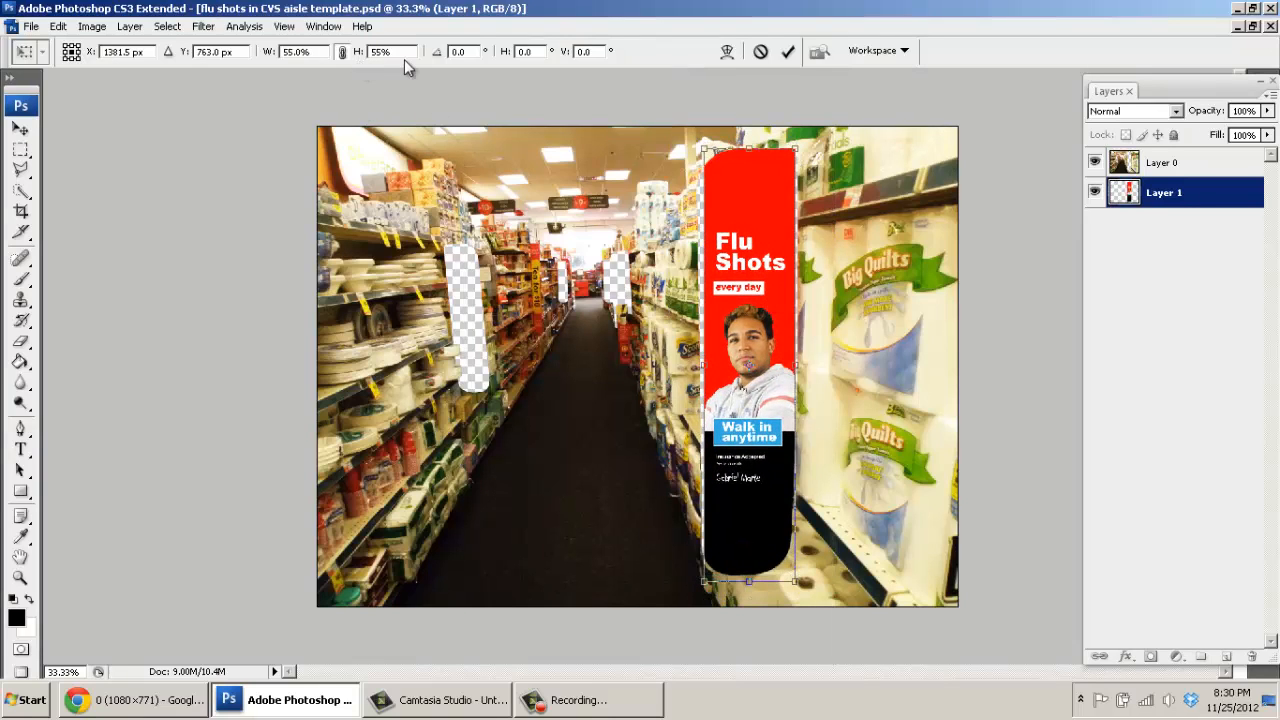
text(66)
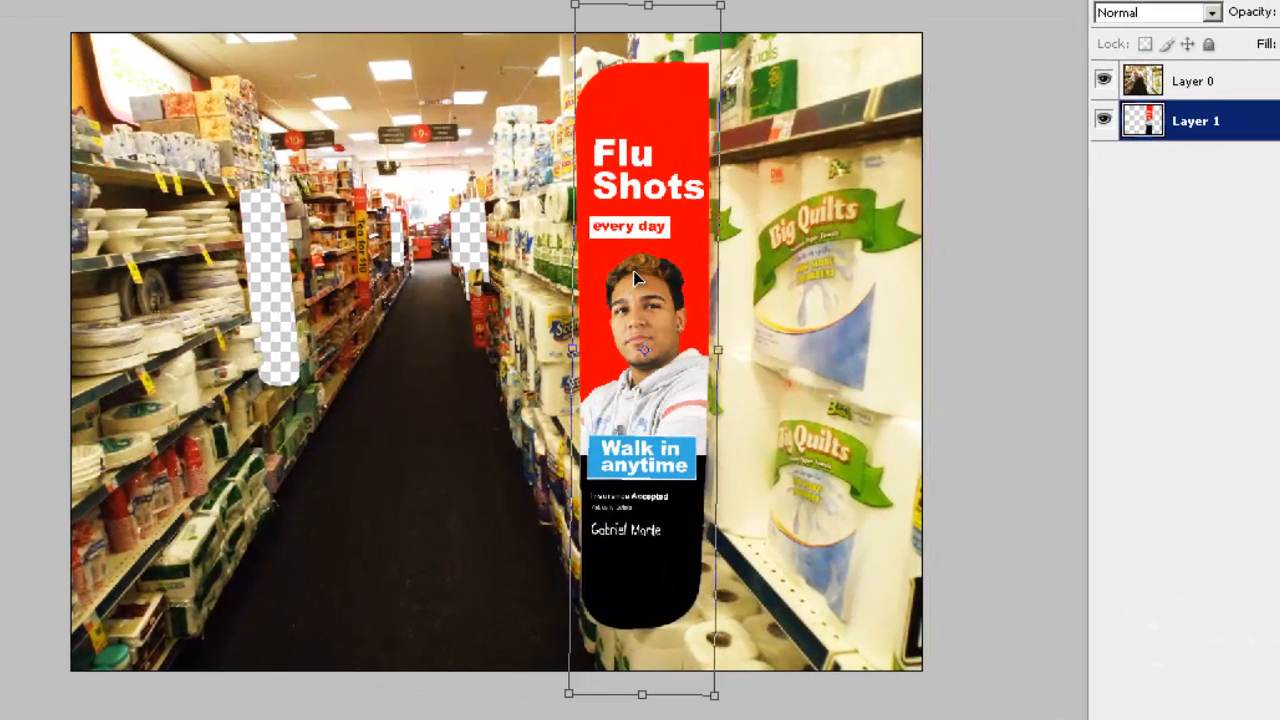
mouse_move(633, 277)
mouse_down()
mouse_move(630, 299)
mouse_move(633, 278)
mouse_up()
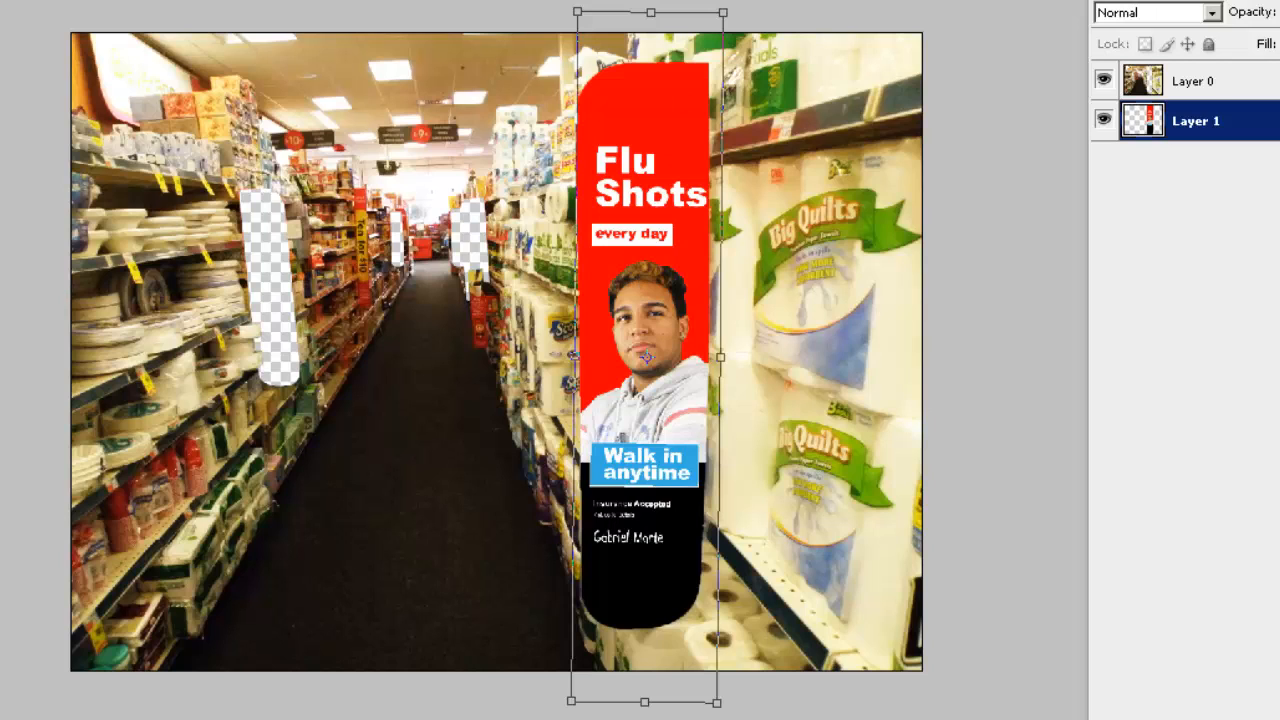
key(Return)
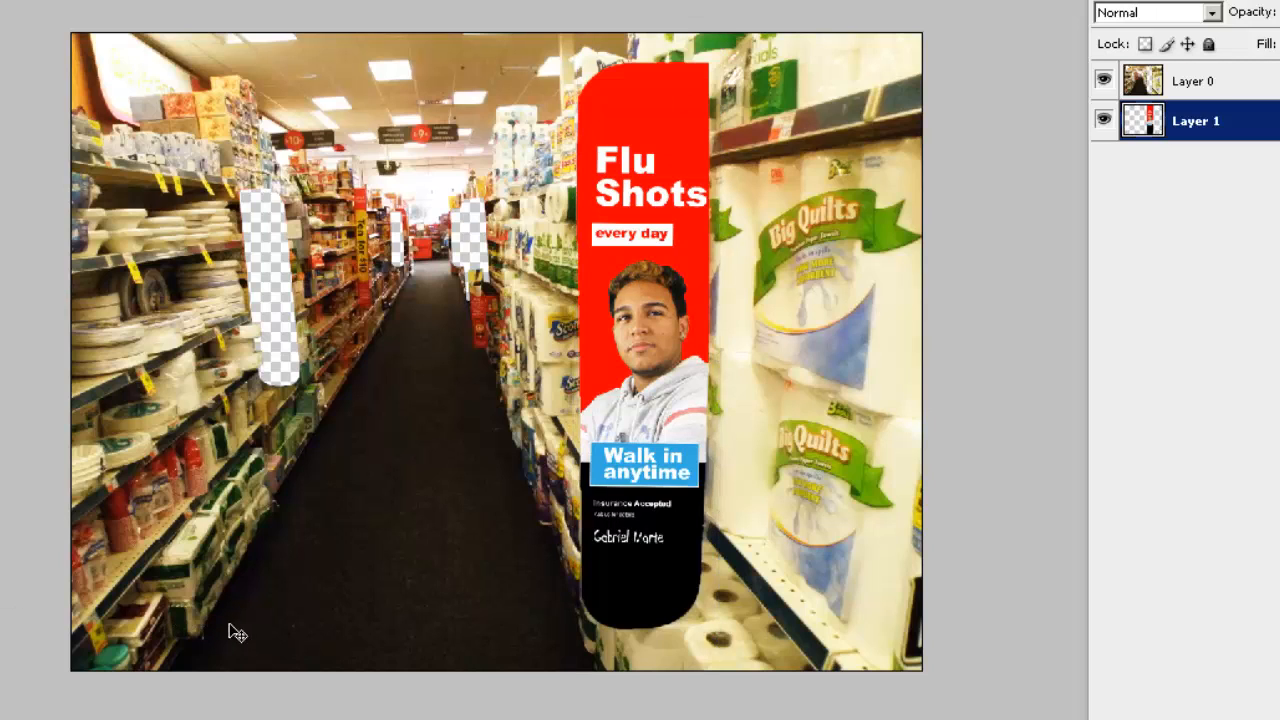
drag(638, 408, 275, 325)
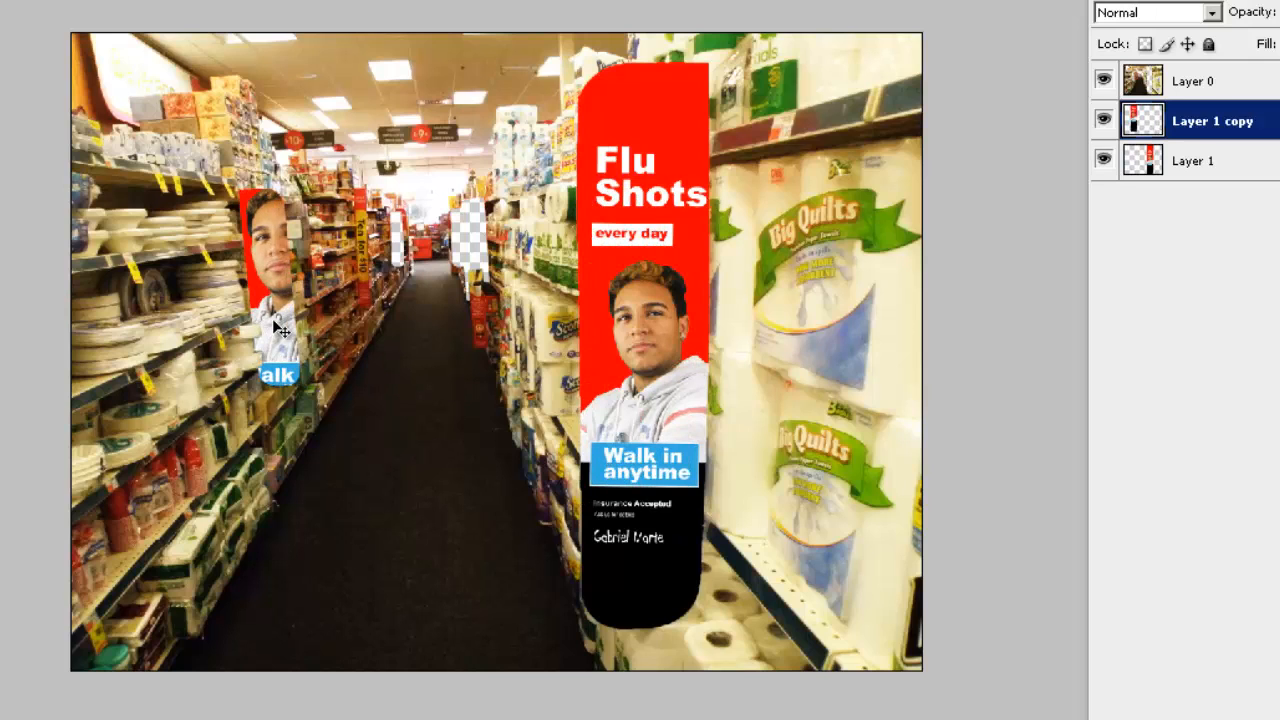
- Squash, narrow and tilt the banner copy to match the left shelf cutout's perspective
key(ctrl+t)
drag(166, 93, 155, 104)
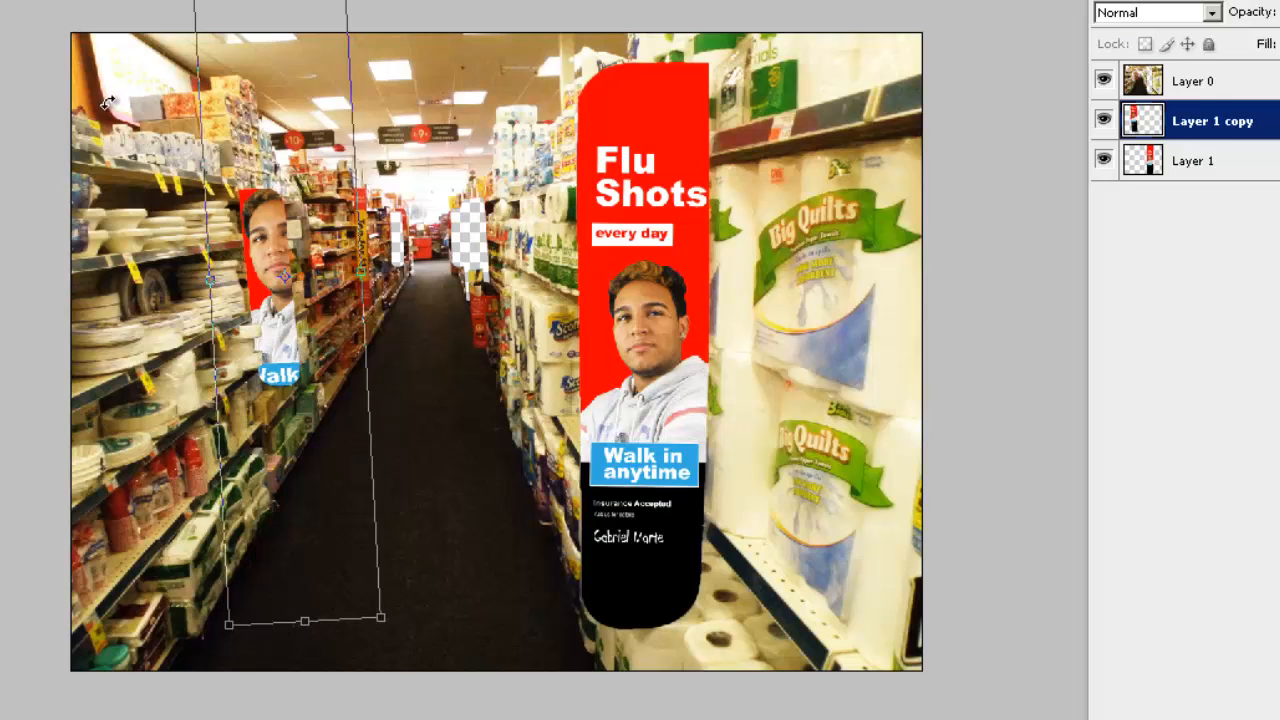
drag(305, 621, 293, 428)
drag(210, 281, 252, 278)
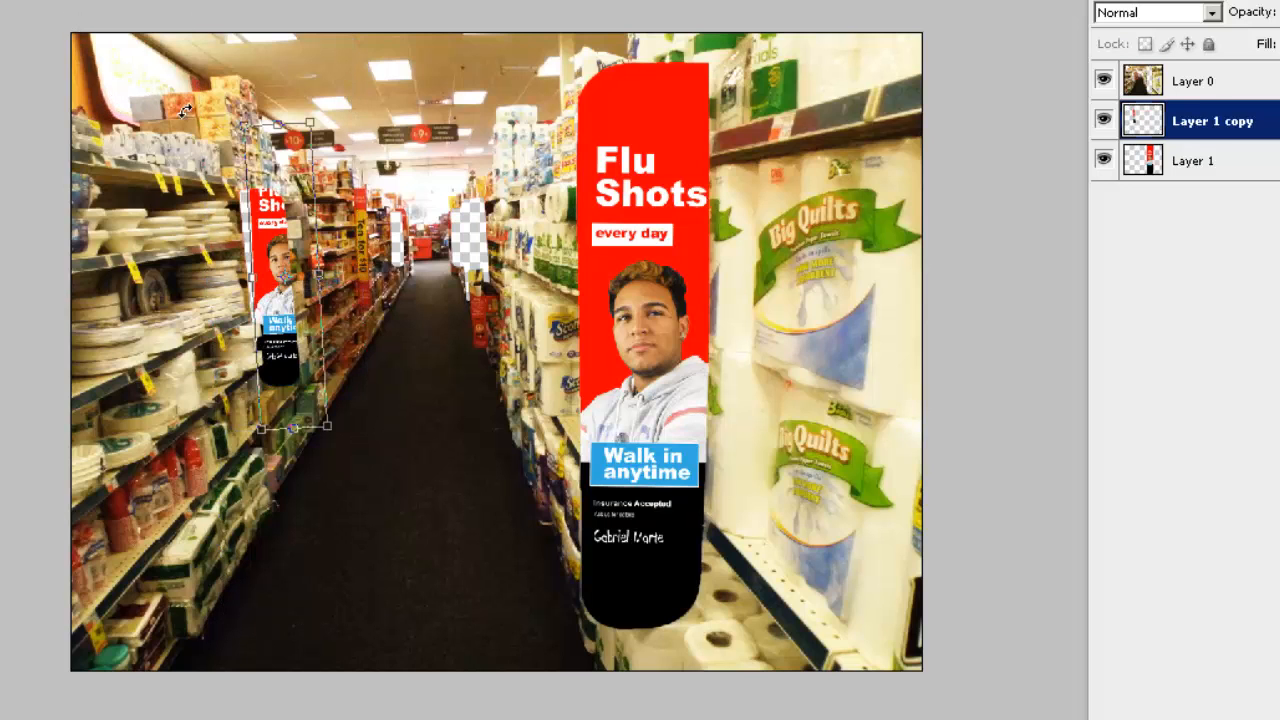
drag(209, 138, 197, 145)
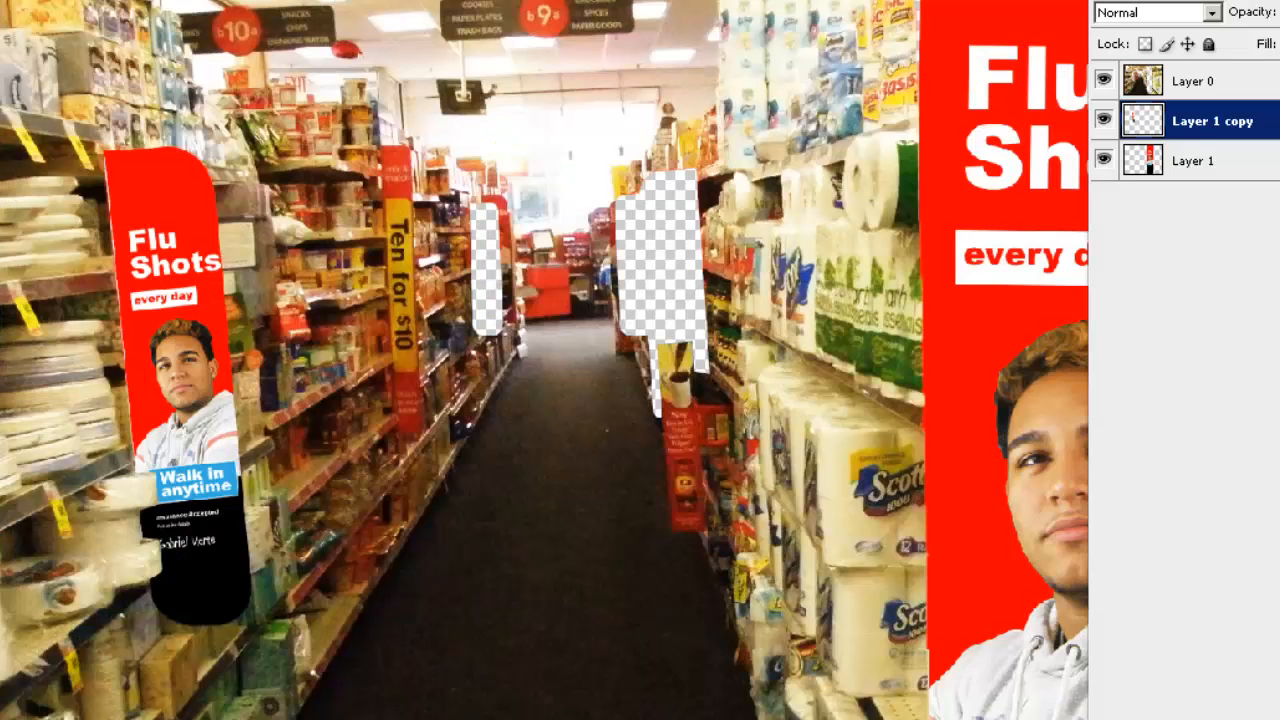